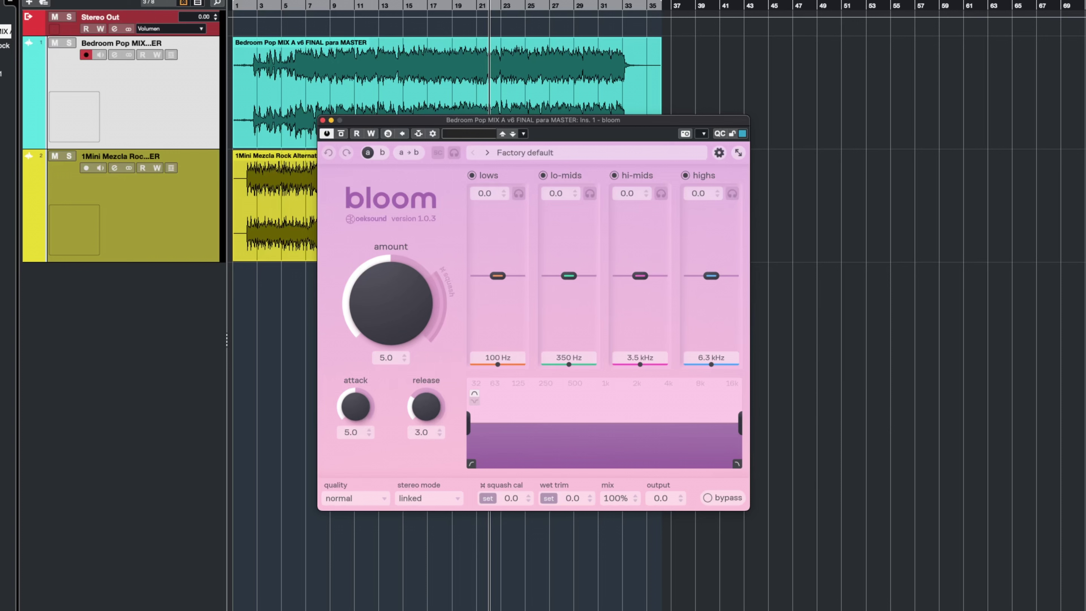
# Step: Play the Bedroom Pop mix from about bar 5 and compare bloom's default processing with the bypassed sound several times
pyautogui.doubleClick(292, 5)
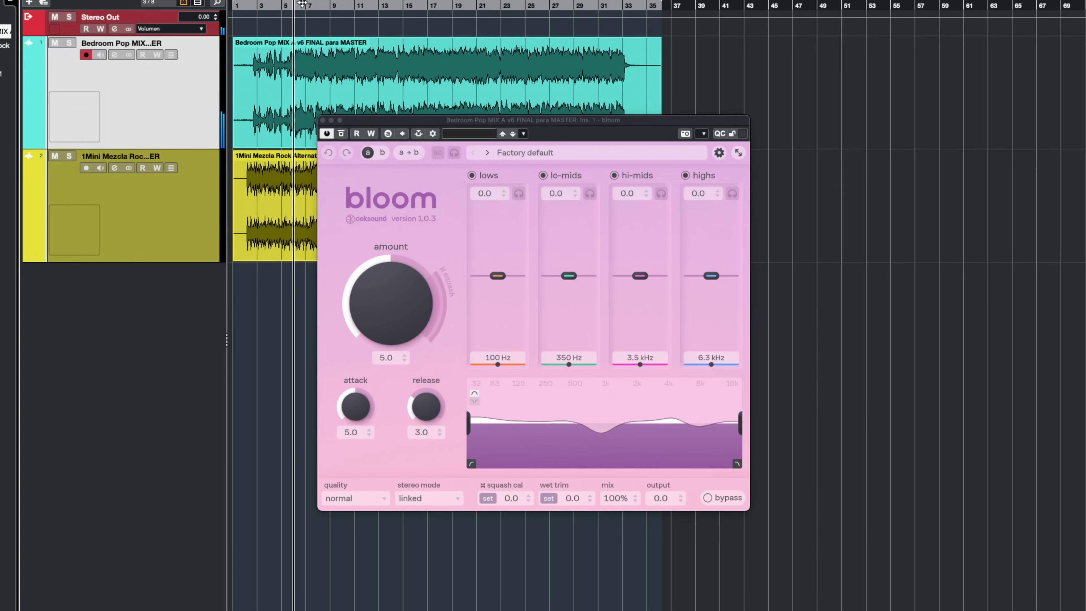
pyautogui.click(727, 498)
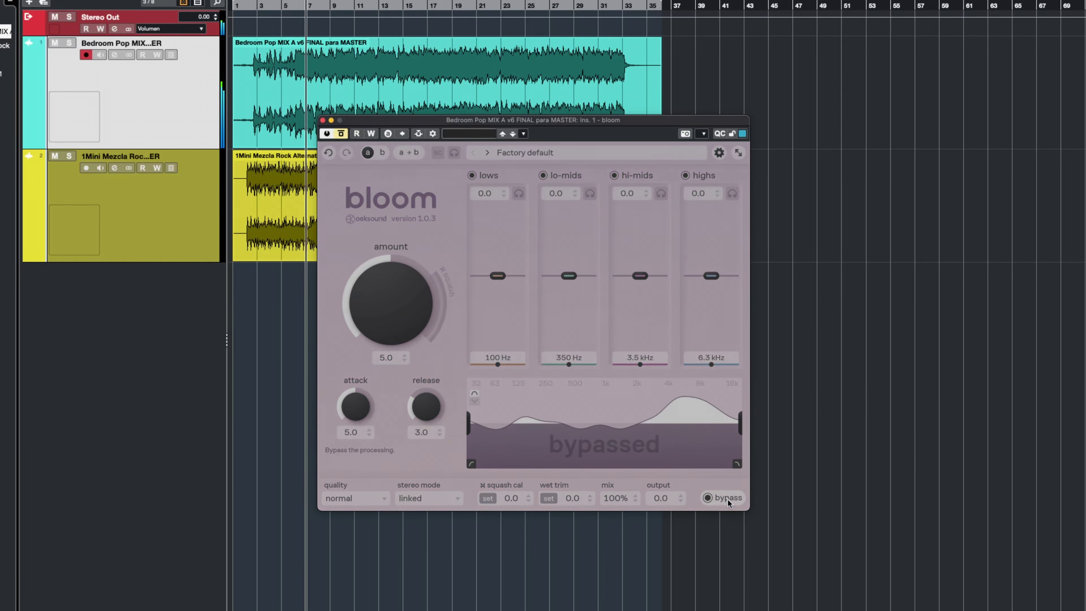
pyautogui.click(728, 498)
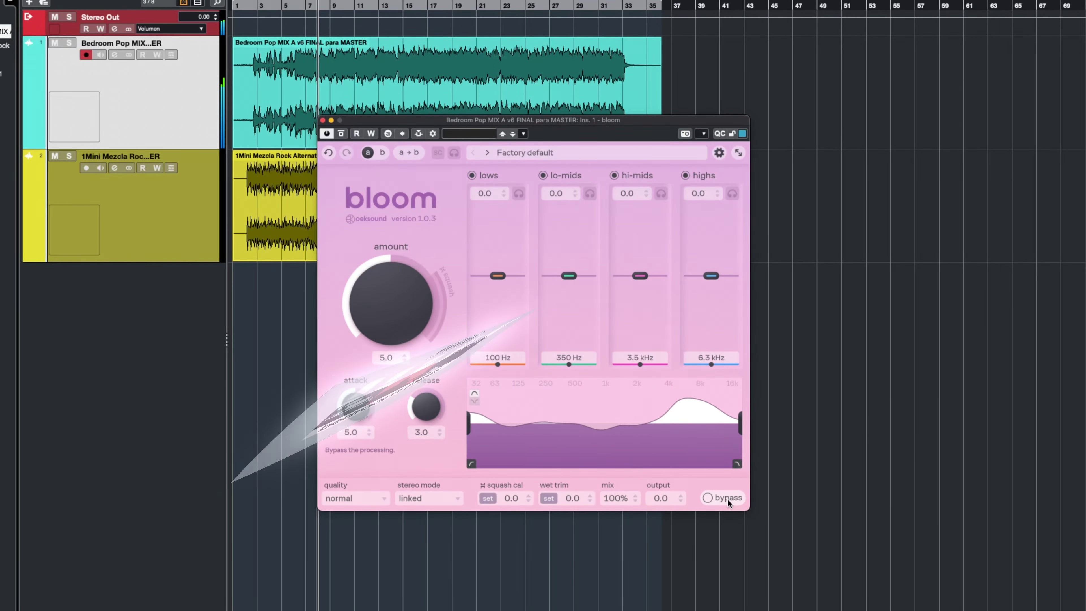
pyautogui.click(728, 499)
pyautogui.click(727, 500)
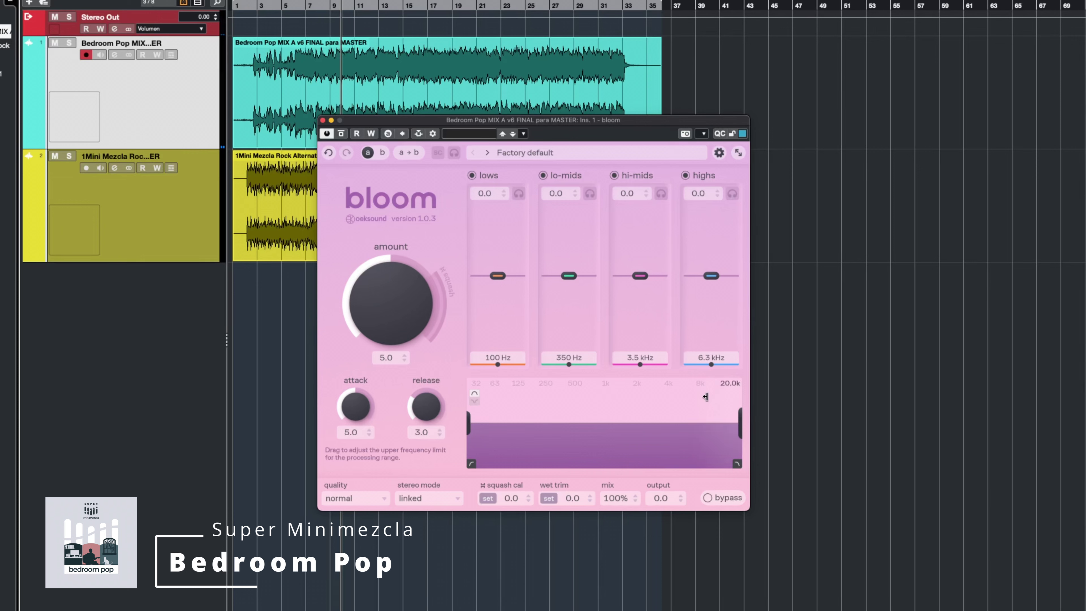
pyautogui.click(733, 502)
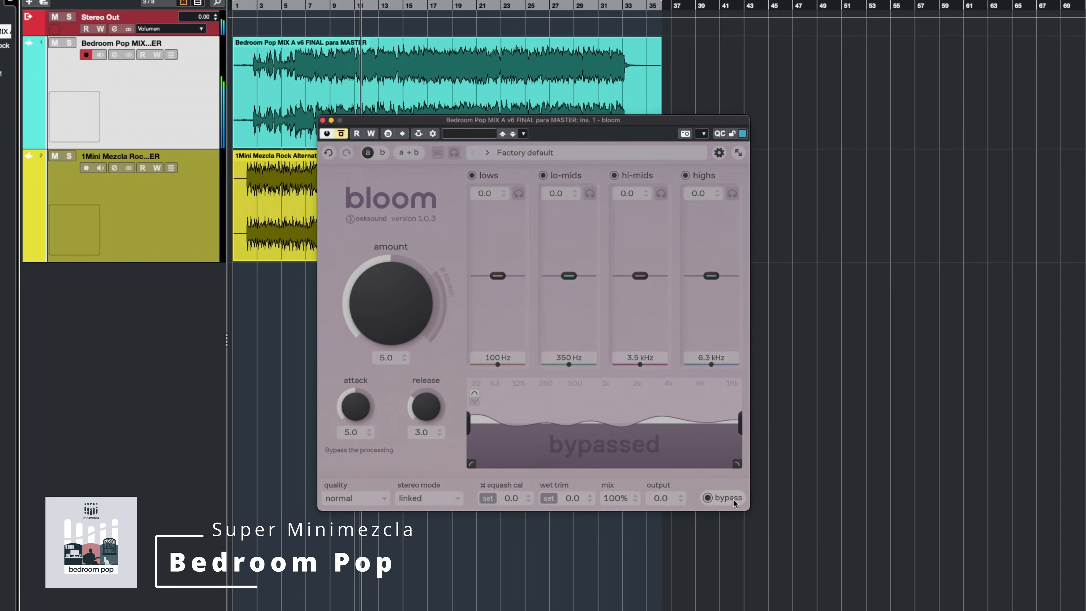
pyautogui.click(734, 502)
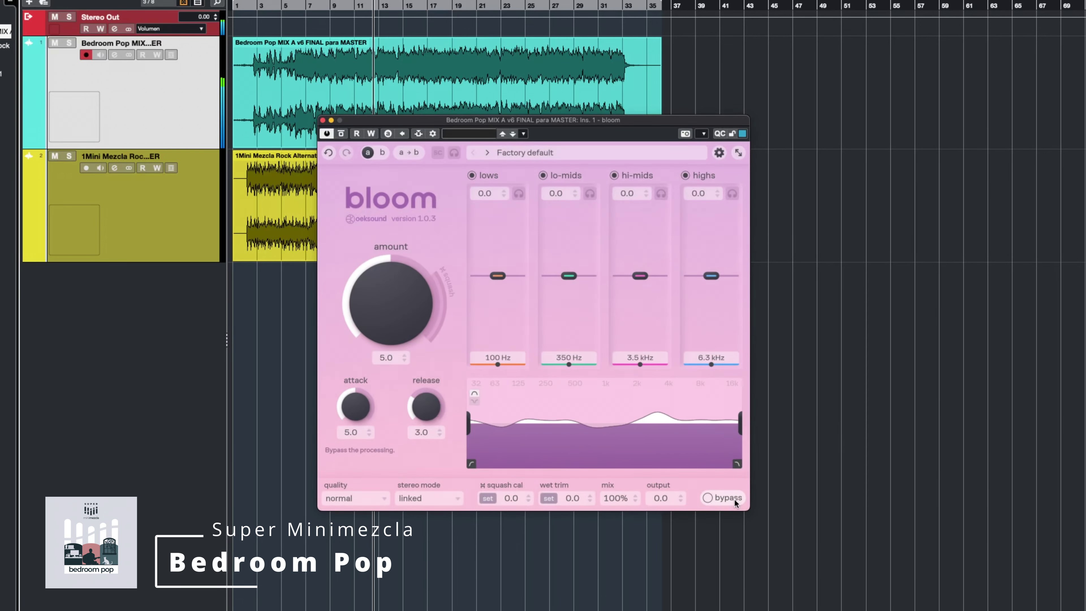
pyautogui.click(734, 501)
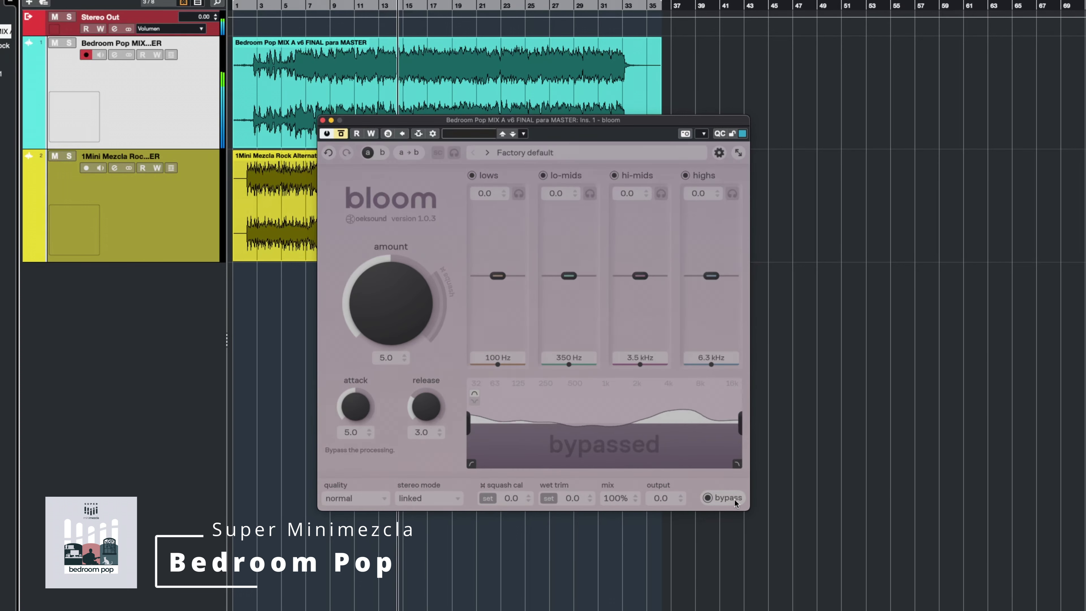
pyautogui.click(734, 502)
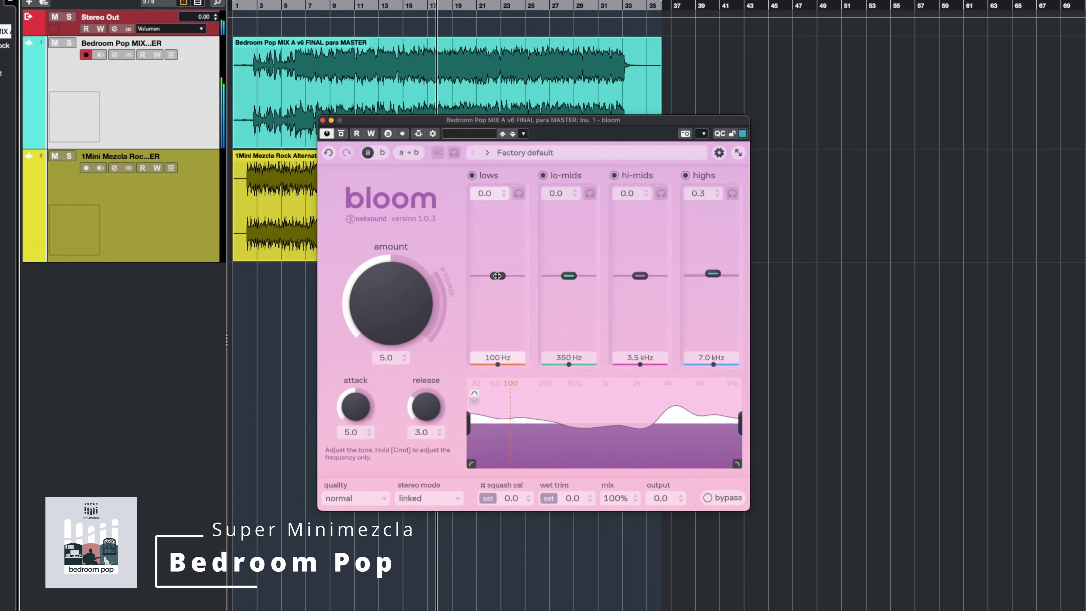
# Step: Set lows to 1.4 at 57 Hz, lo-mids to -0.8 at 430 Hz, hi-mids to 0.9 at 4.0 kHz and highs to 1.1 at 12.4 kHz
pyautogui.moveTo(497, 276); pyautogui.dragTo(490, 267)
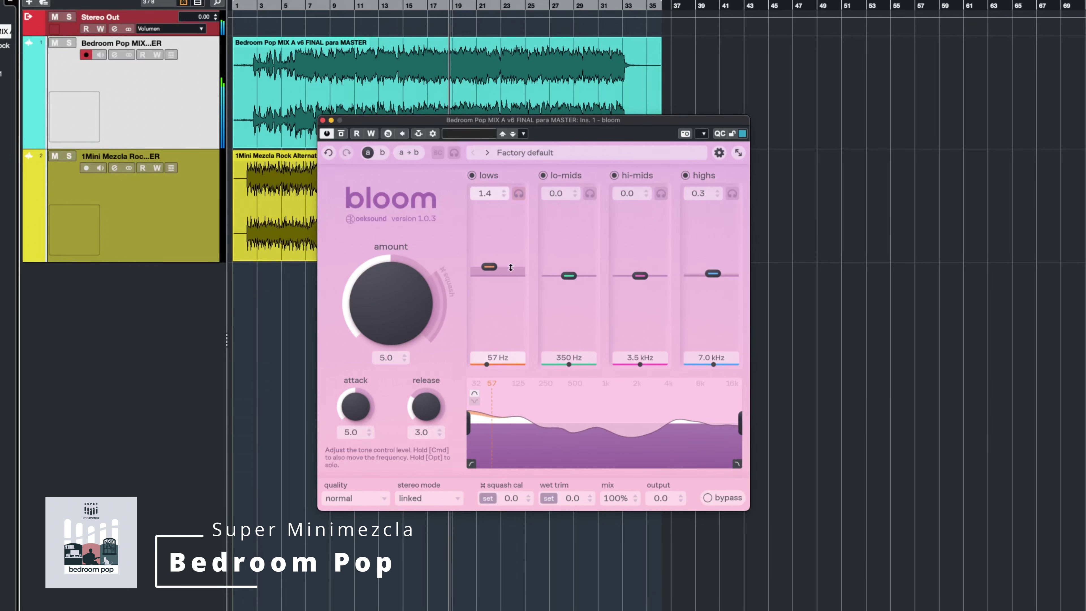
pyautogui.moveTo(567, 276); pyautogui.dragTo(572, 281)
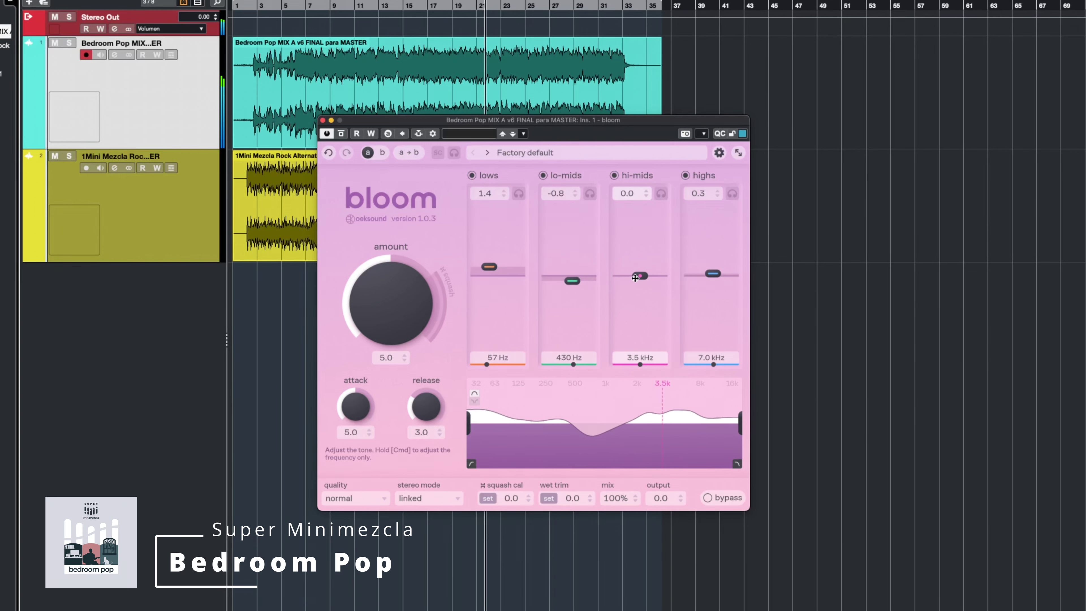
pyautogui.moveTo(638, 276); pyautogui.dragTo(637, 271)
pyautogui.moveTo(712, 274); pyautogui.dragTo(729, 271)
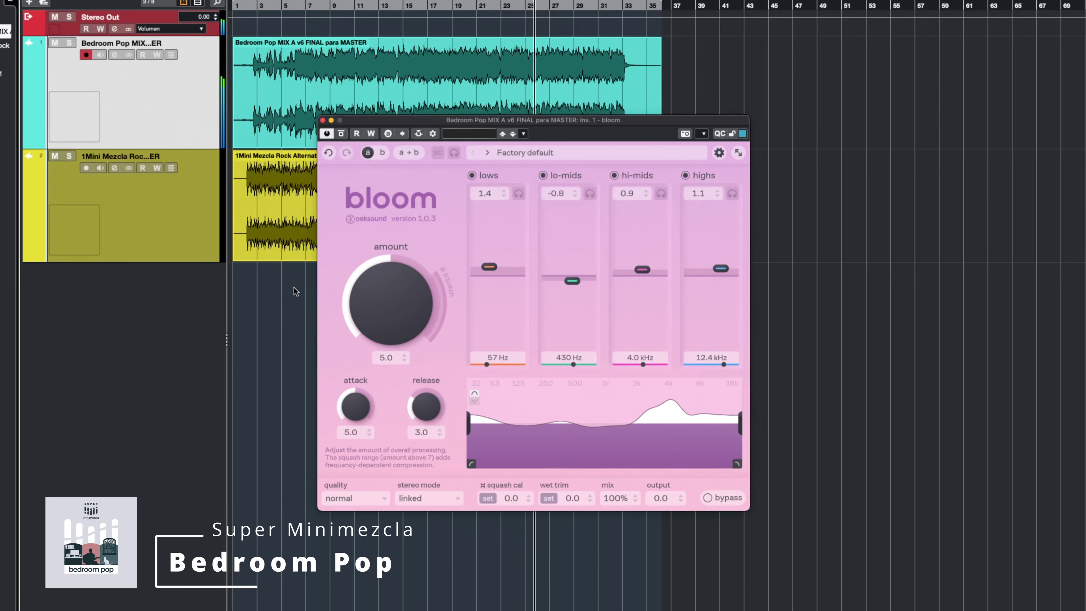
# Step: Set the amount to 6.5, replay an earlier section and compare the result with the bypassed sound
pyautogui.moveTo(389, 293); pyautogui.dragTo(382, 234)
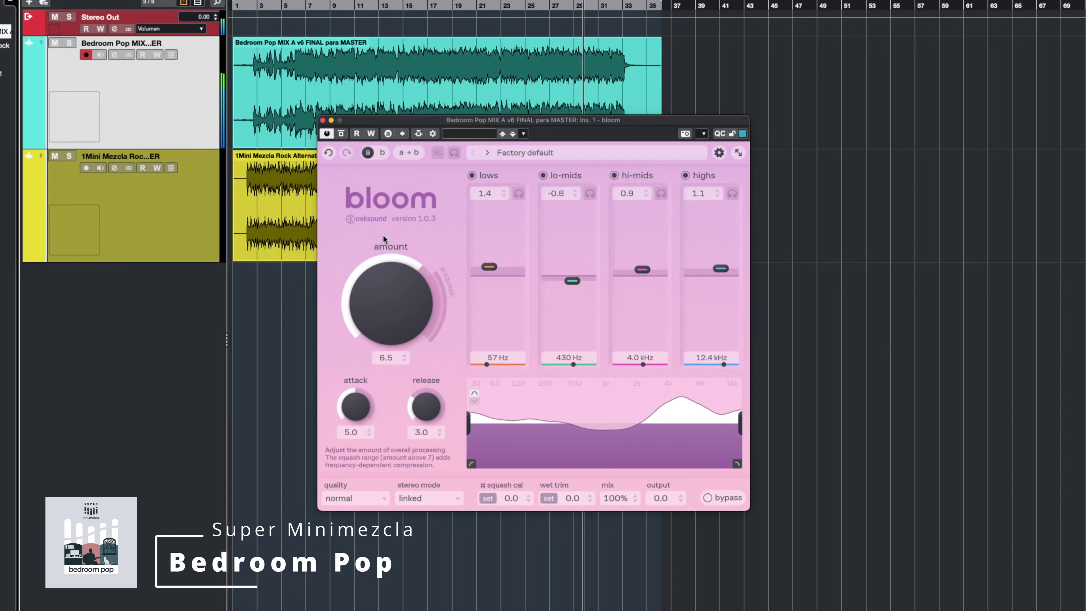
pyautogui.click(553, 28)
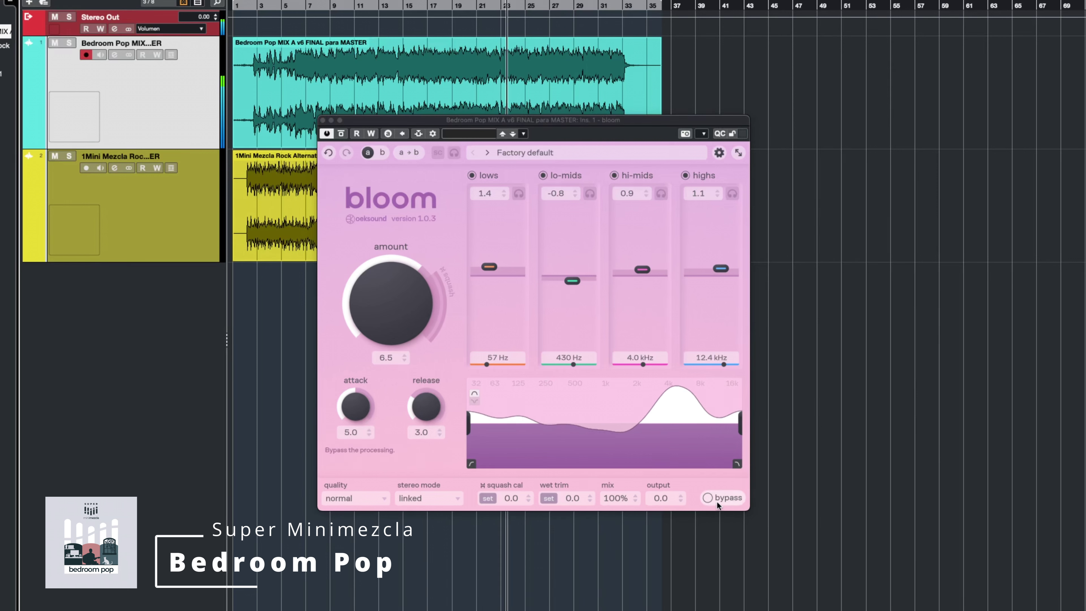
pyautogui.click(726, 499)
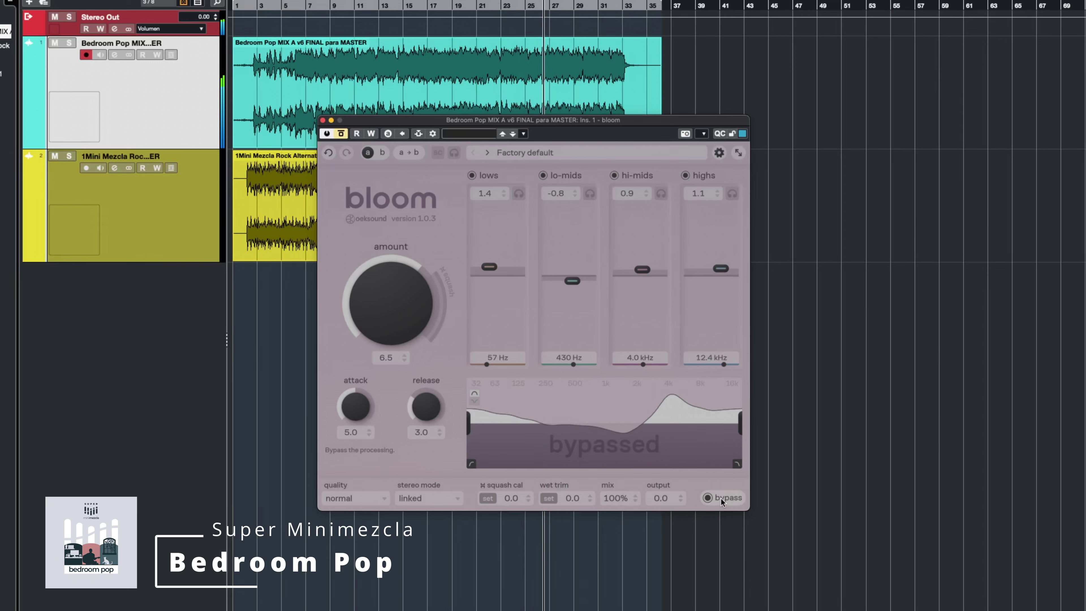
pyautogui.click(721, 497)
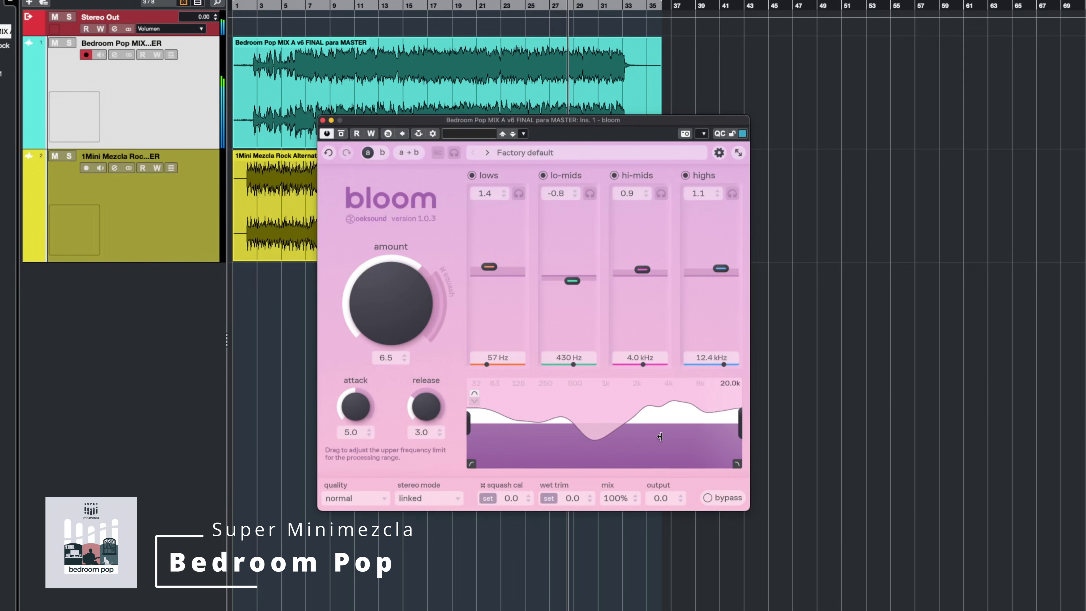
pyautogui.press('space')
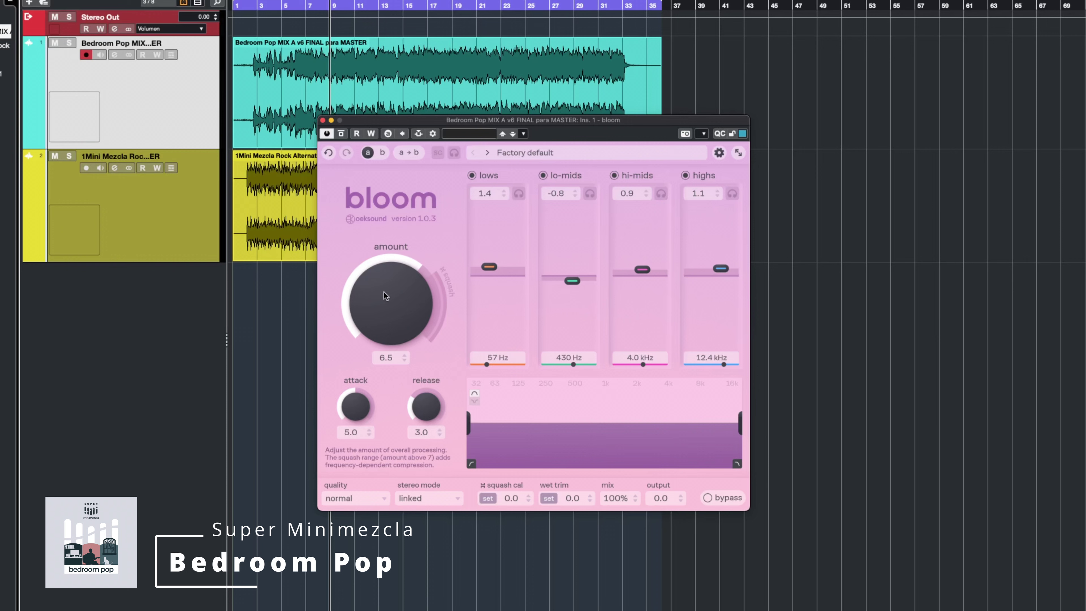
# Step: Resume playback, set the amount to 4.5 and compare the processed and bypassed sound
pyautogui.press('space')
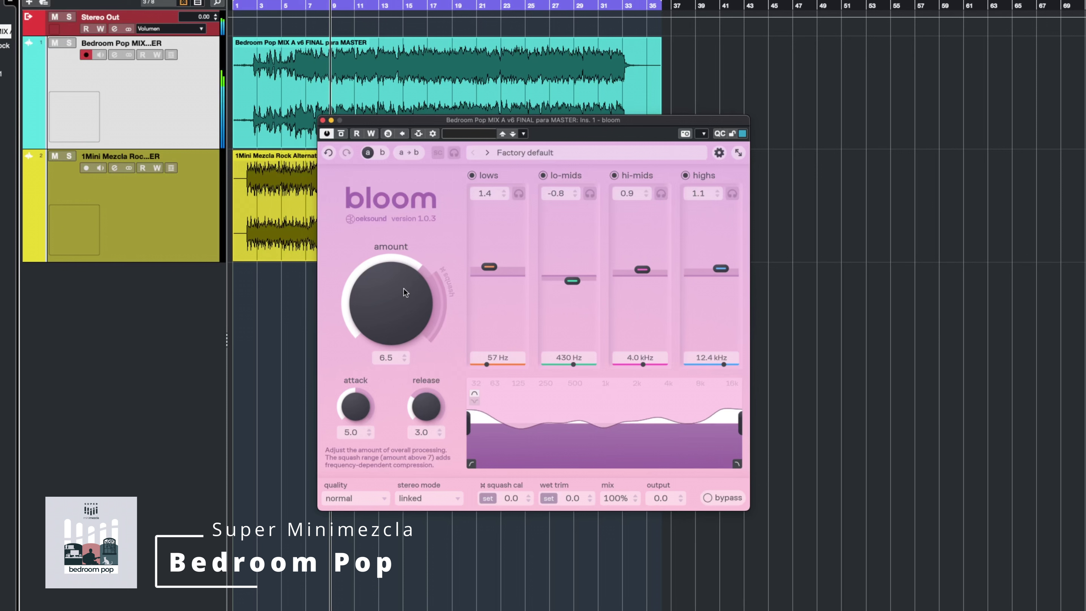
pyautogui.moveTo(404, 289); pyautogui.dragTo(400, 341)
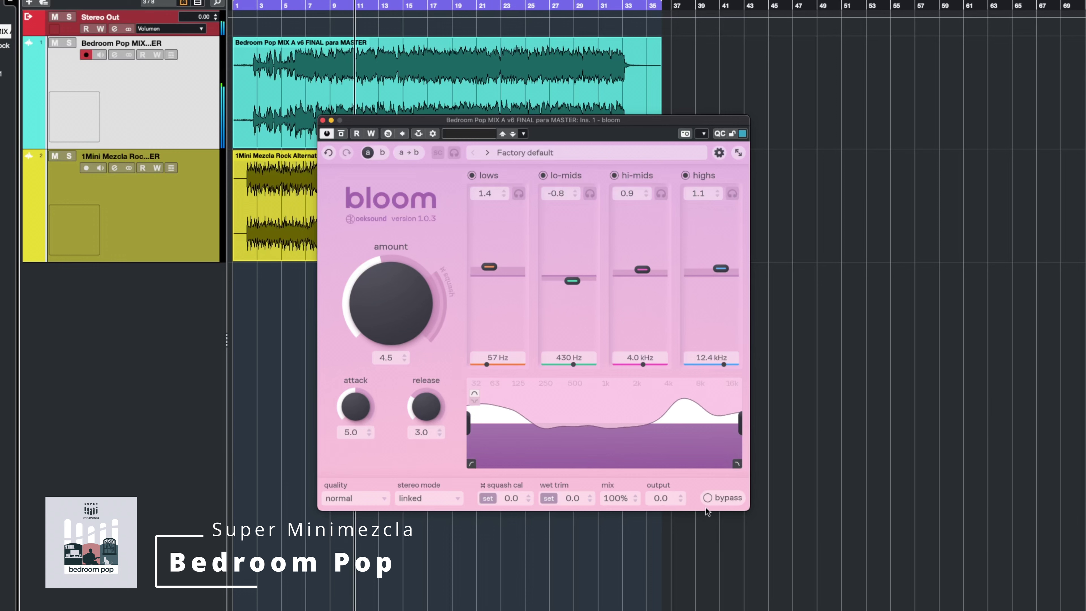
pyautogui.click(723, 501)
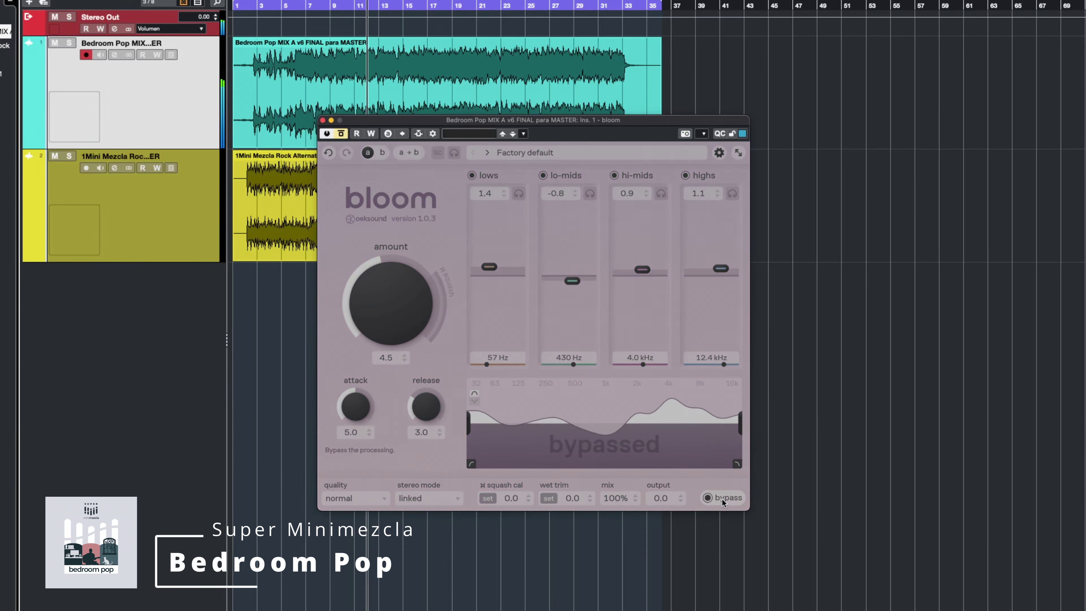
pyautogui.click(722, 500)
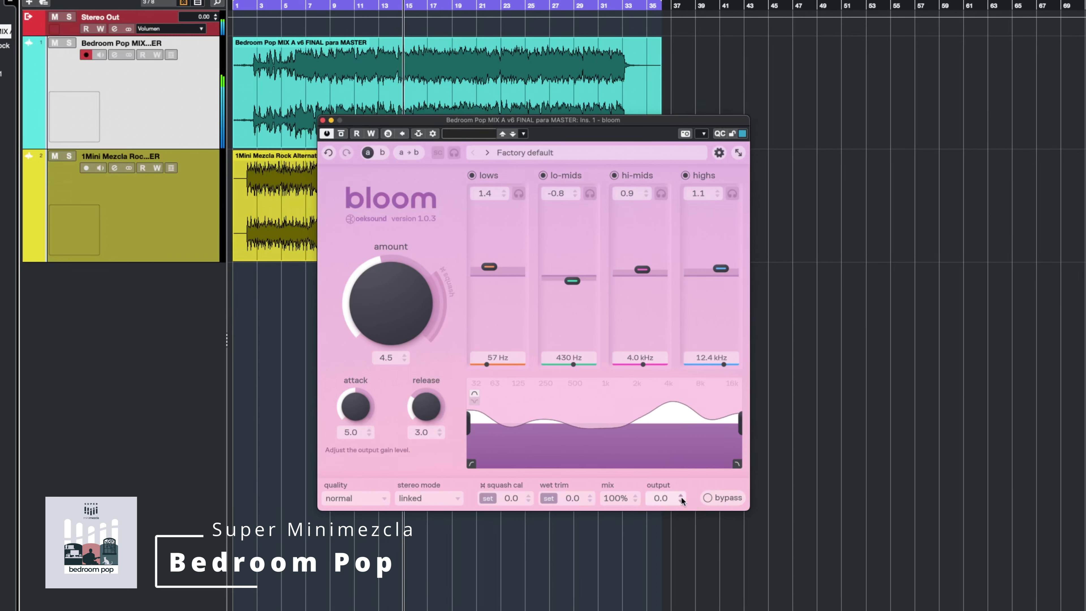
pyautogui.press('space')
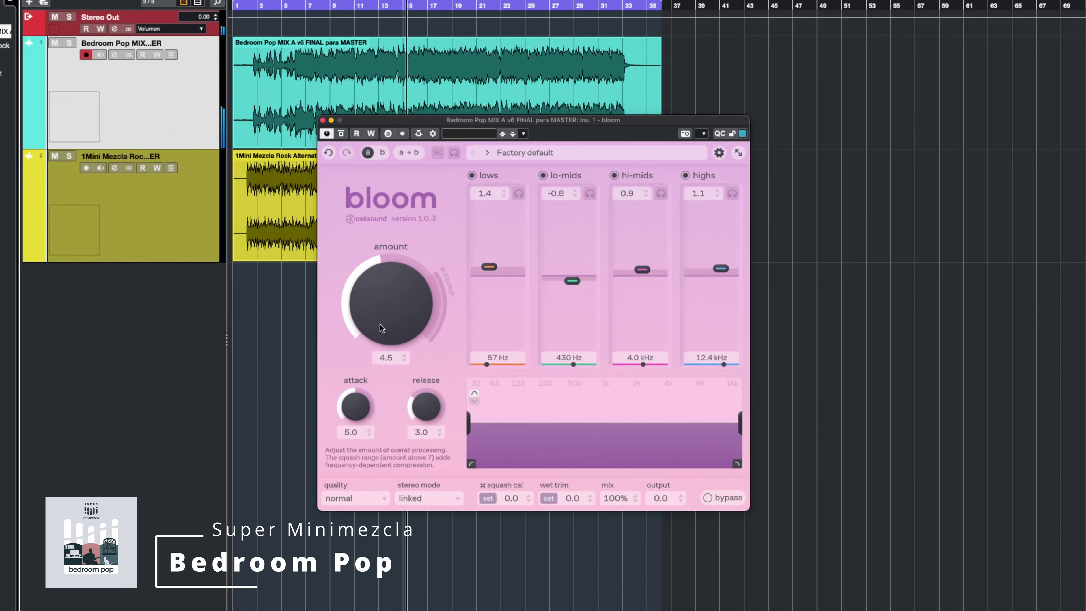
# Step: Set amount to 7.0, lows to 4.4, hi-mids to 1.2 at 2.4 kHz and highs to 2.9 at 4.5 kHz, comparing against bypass
pyautogui.press('space')
pyautogui.moveTo(387, 328); pyautogui.dragTo(394, 263)
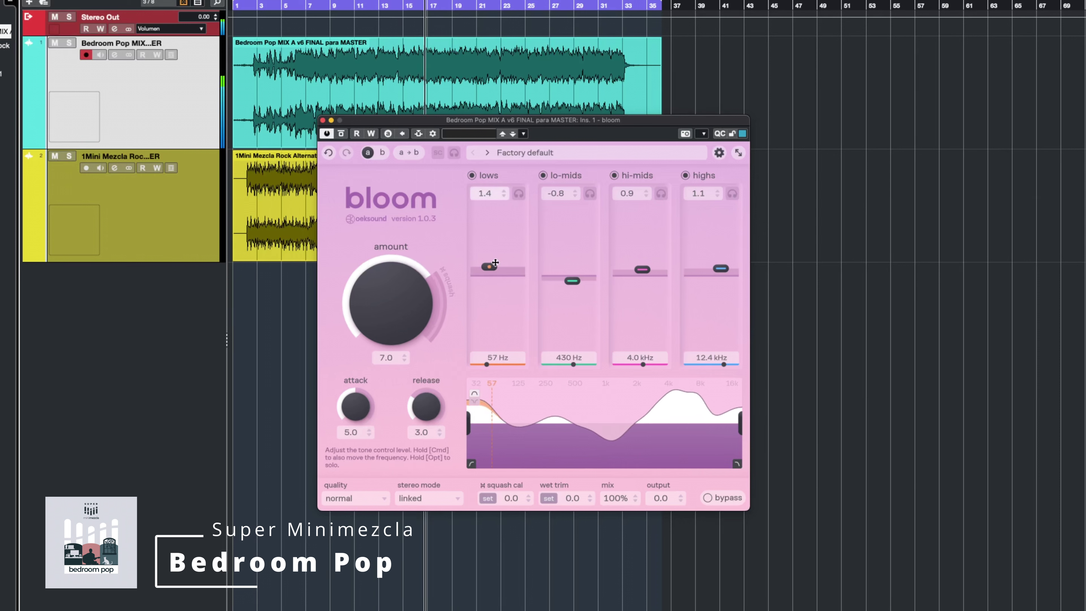
pyautogui.moveTo(488, 267); pyautogui.dragTo(492, 247)
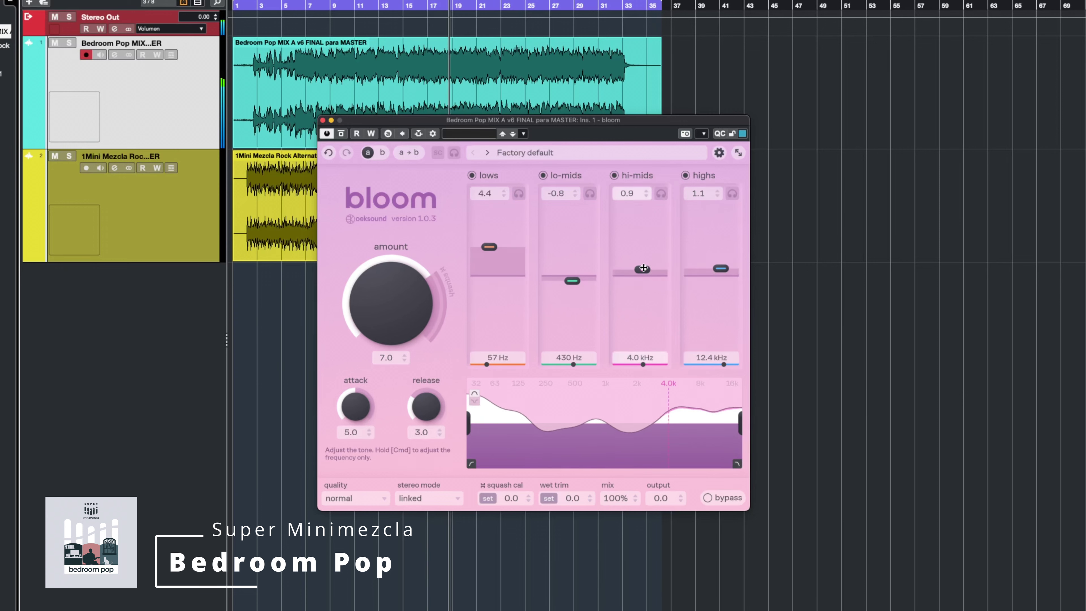
pyautogui.moveTo(642, 269); pyautogui.dragTo(633, 267)
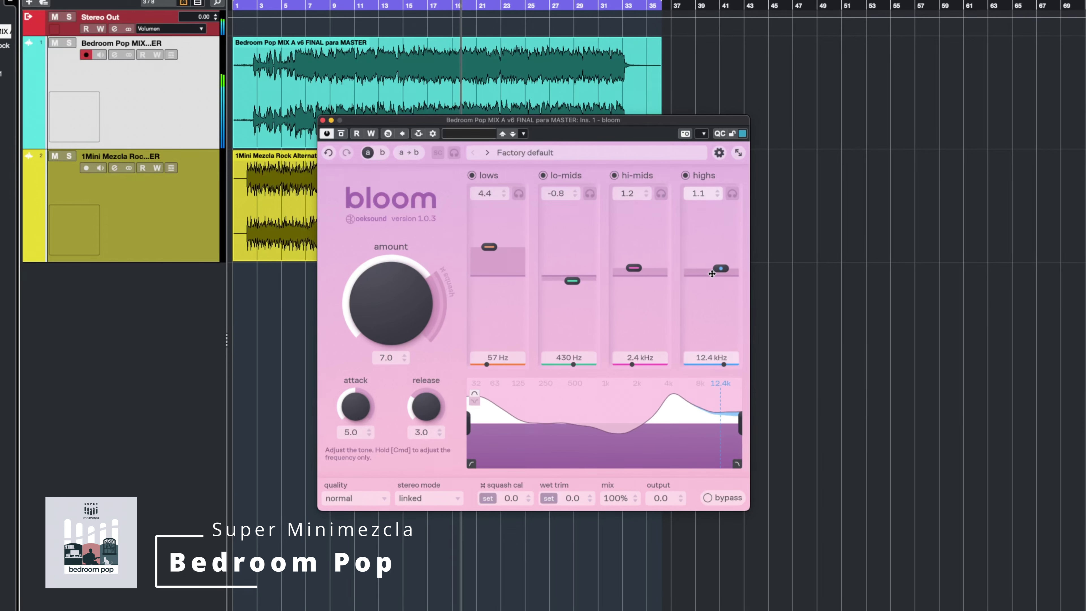
pyautogui.moveTo(721, 268); pyautogui.dragTo(701, 260)
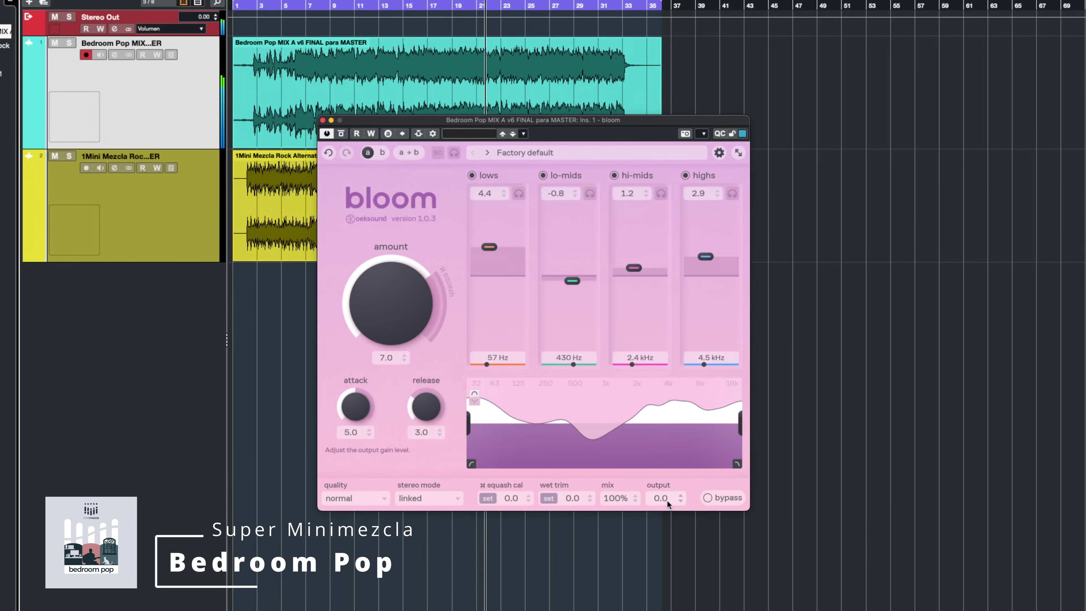
pyautogui.click(722, 498)
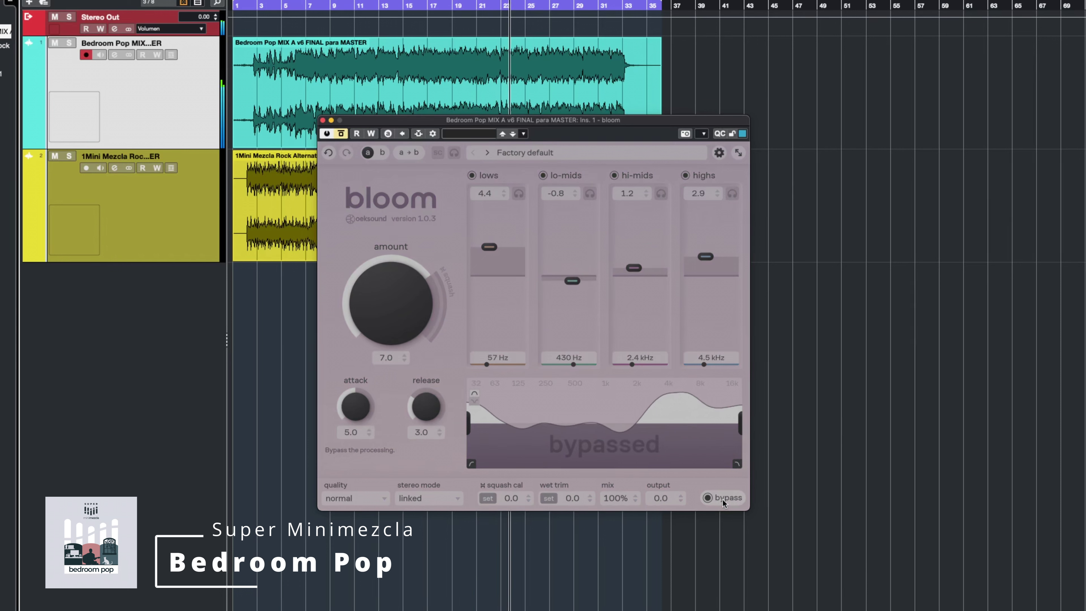
pyautogui.click(723, 500)
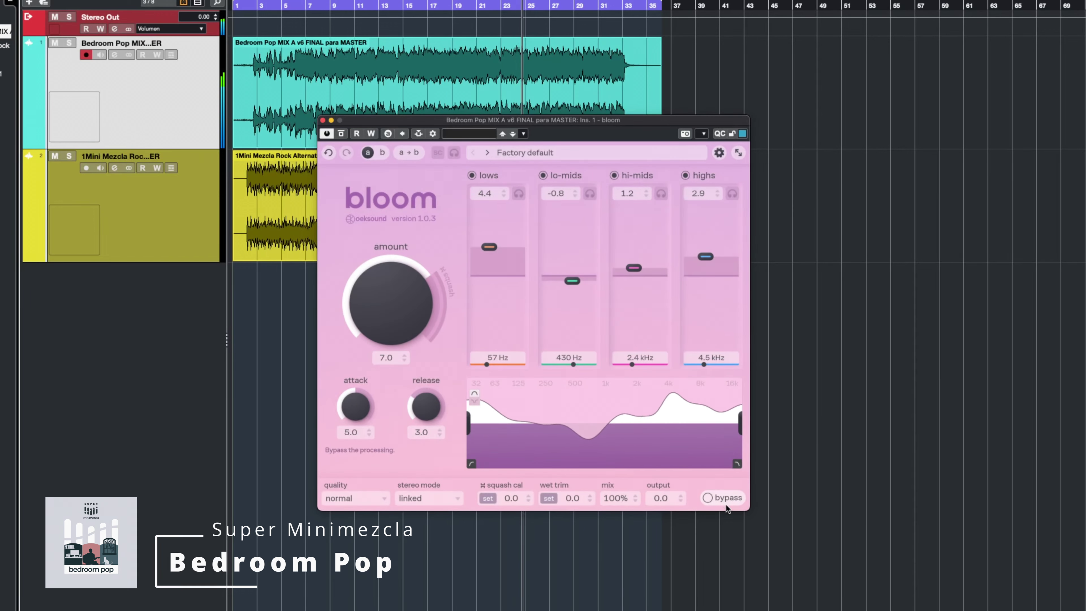
# Step: Set the amount to 4.4 and adjust the lows and highs tone bands of the Bedroom Pop mix
pyautogui.moveTo(383, 321); pyautogui.dragTo(373, 370)
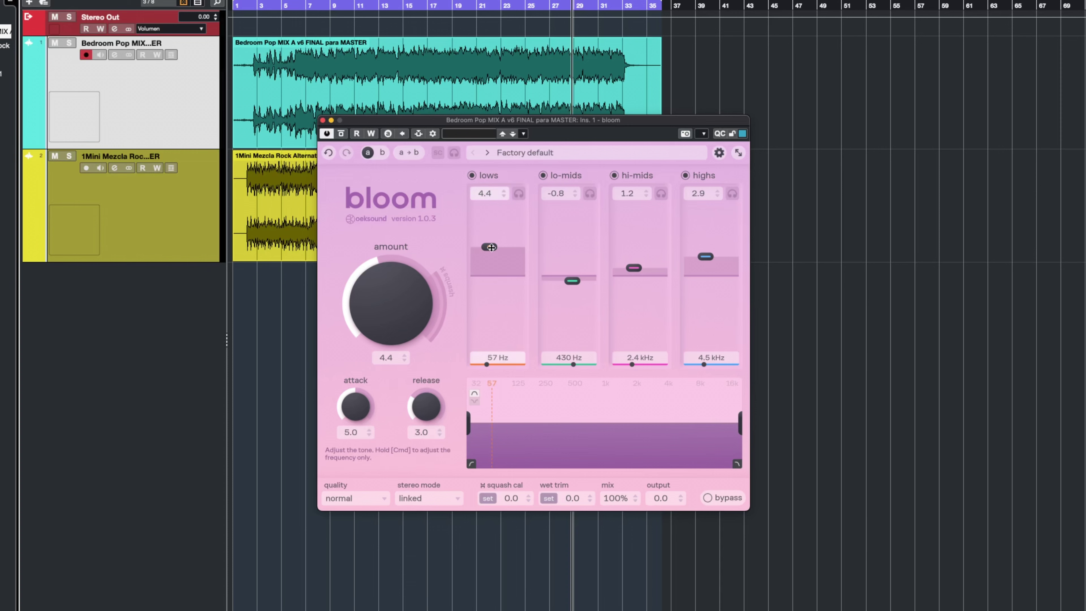
pyautogui.moveTo(485, 243); pyautogui.dragTo(484, 245)
pyautogui.moveTo(705, 257); pyautogui.dragTo(701, 247)
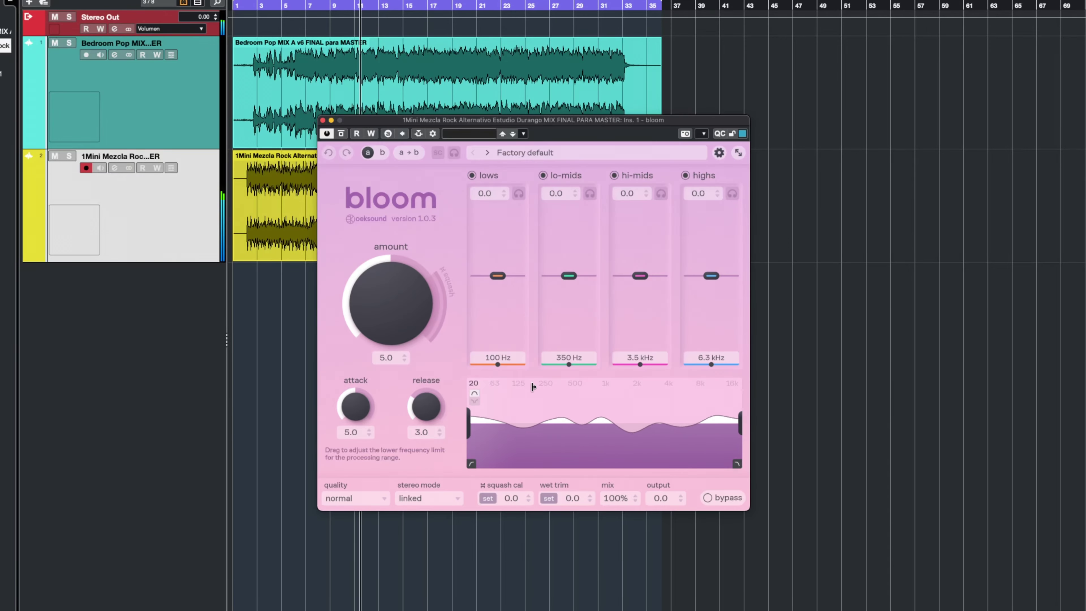
# Step: Sweep the rock alternative mix's amount between 0.0 and 5.0 and settle it at 4.8
pyautogui.doubleClick(386, 357)
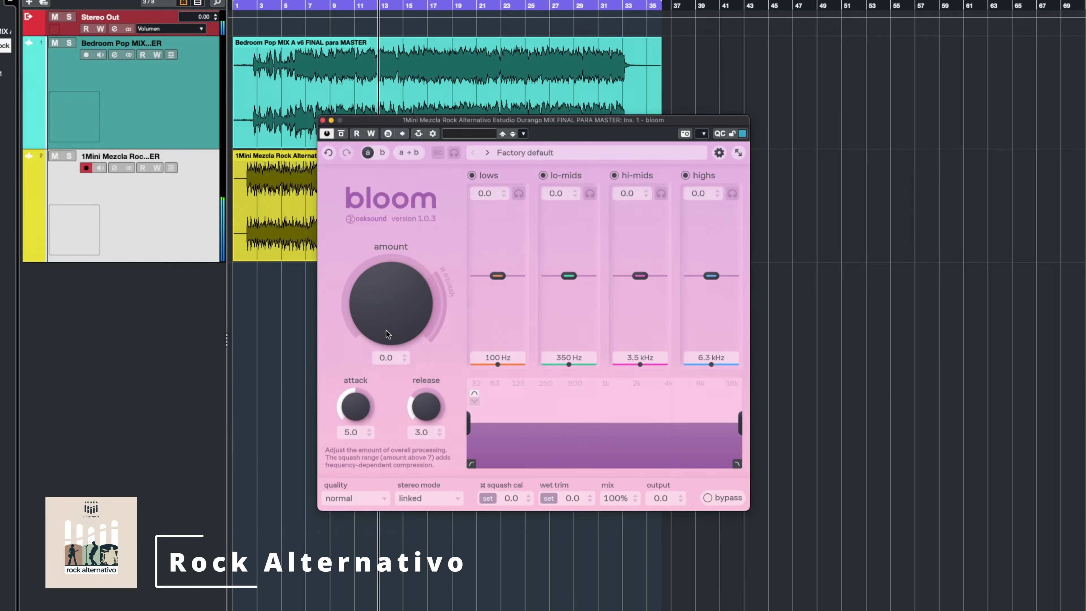
pyautogui.moveTo(386, 331); pyautogui.dragTo(385, 246)
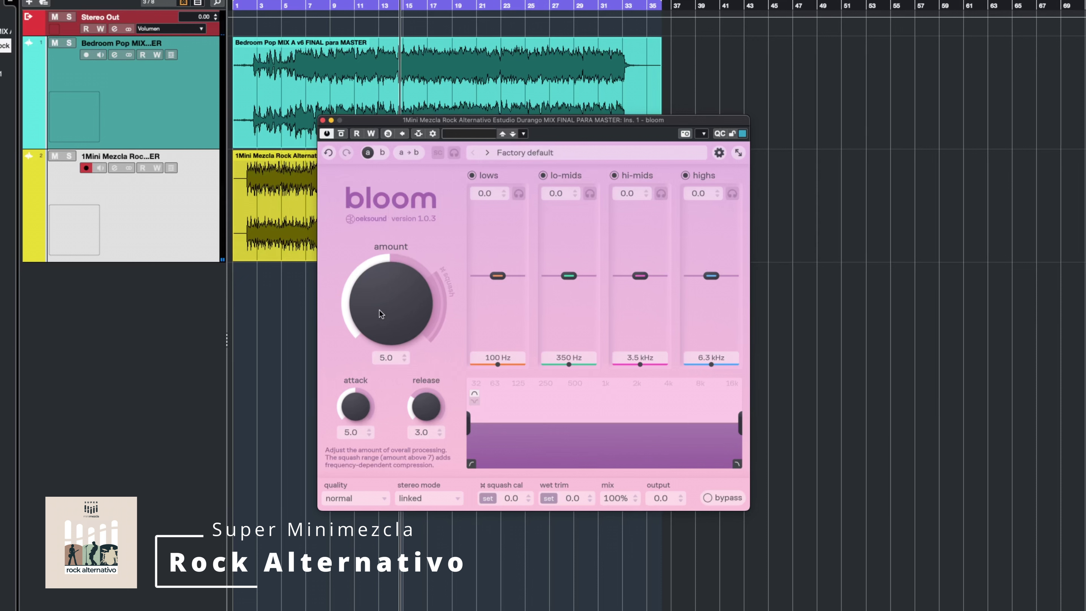
pyautogui.moveTo(380, 310)
pyautogui.mouseDown()
pyautogui.moveTo(379, 329)
pyautogui.moveTo(386, 308)
pyautogui.mouseUp()
pyautogui.moveTo(397, 275); pyautogui.dragTo(415, 430)
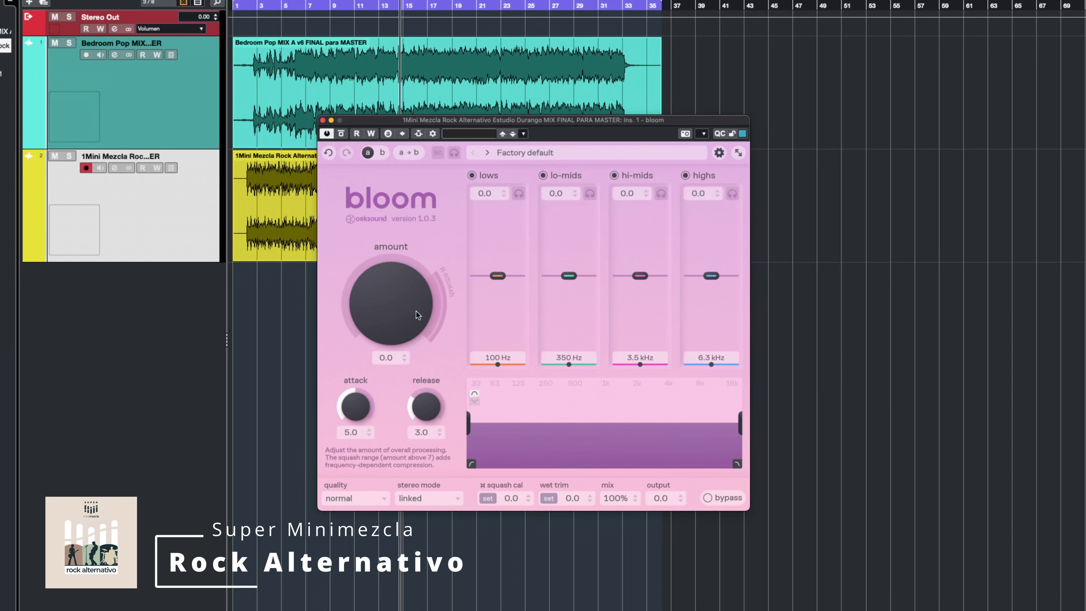
pyautogui.moveTo(415, 312); pyautogui.dragTo(407, 219)
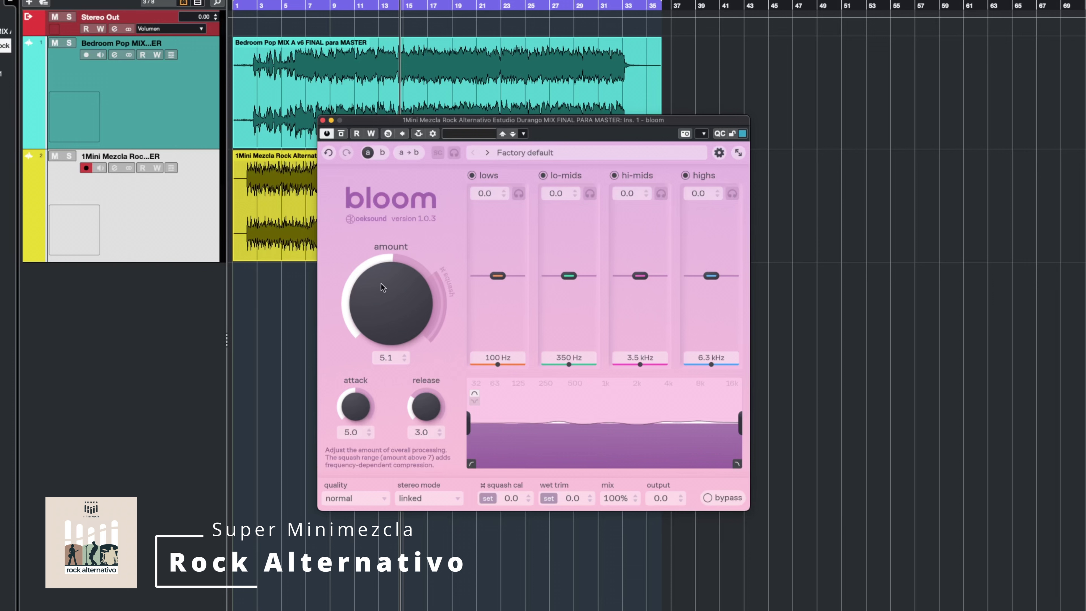
# Step: Play the rock mix and set hi-mids to 2.1 at 1.3 kHz and lows to 1.7 at 83 Hz
pyautogui.press('space')
pyautogui.moveTo(641, 276)
pyautogui.mouseDown()
pyautogui.moveTo(627, 276)
pyautogui.moveTo(625, 262)
pyautogui.mouseUp()
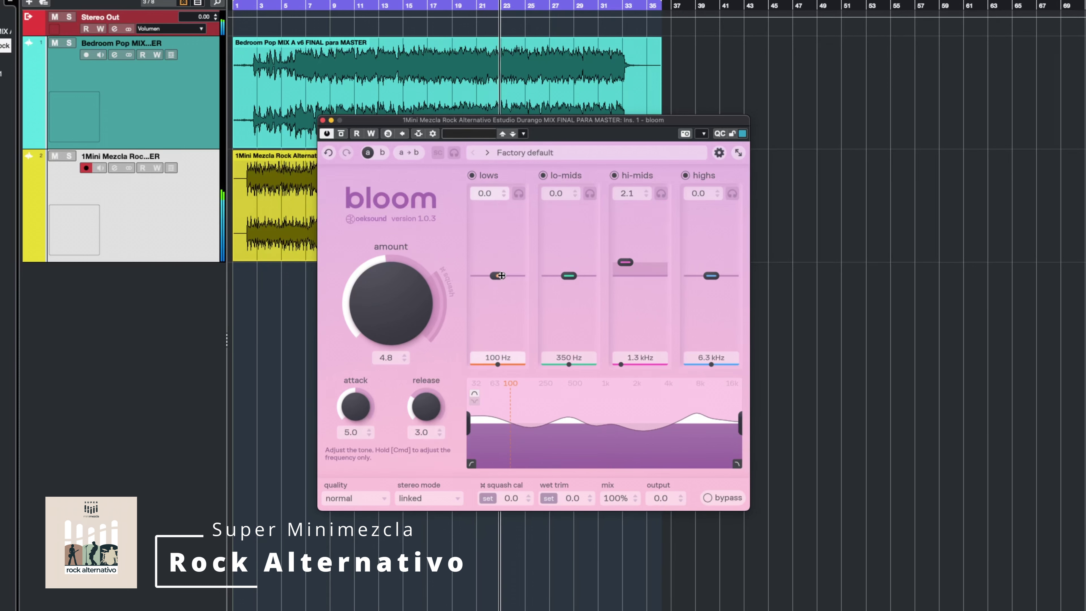
pyautogui.moveTo(498, 276); pyautogui.dragTo(495, 264)
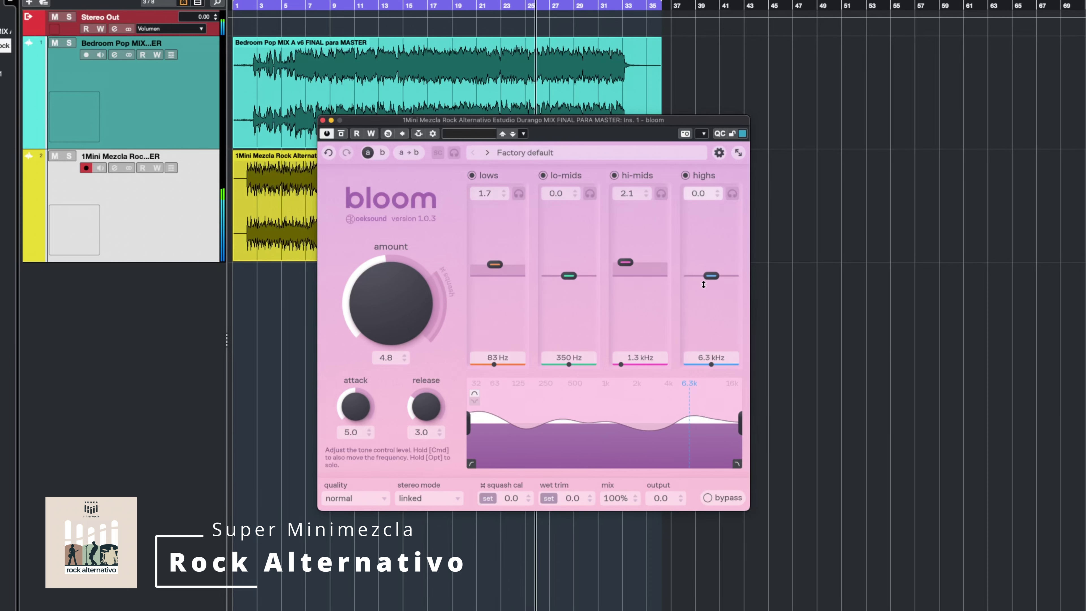
# Step: Raise the rock mix's amount to 6.4 and set lows to 0.9 at 77 Hz, comparing each change against bypass
pyautogui.moveTo(402, 319); pyautogui.dragTo(397, 285)
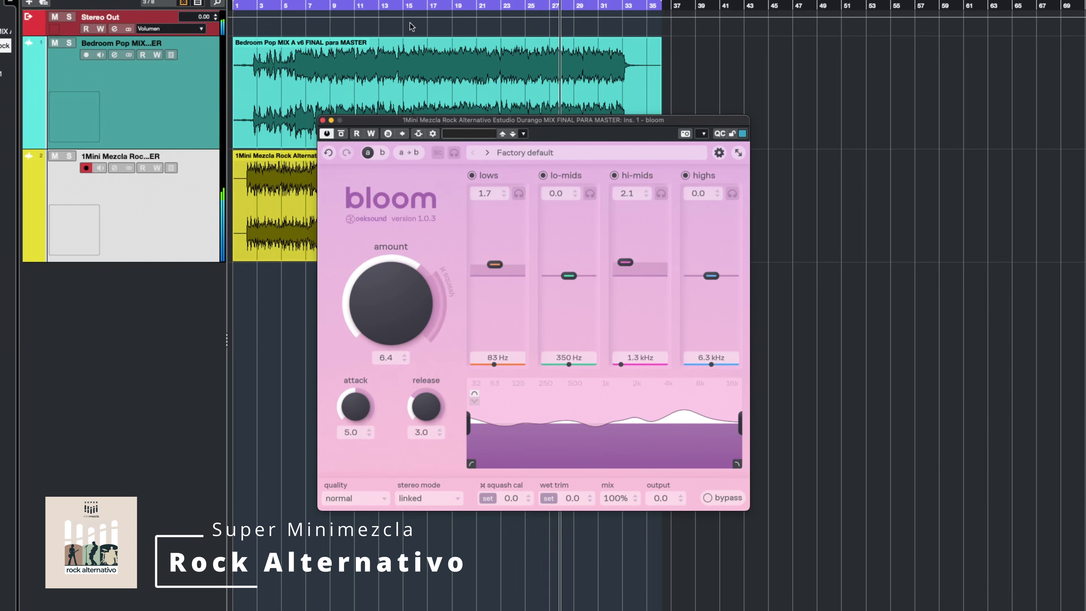
pyautogui.click(405, 6)
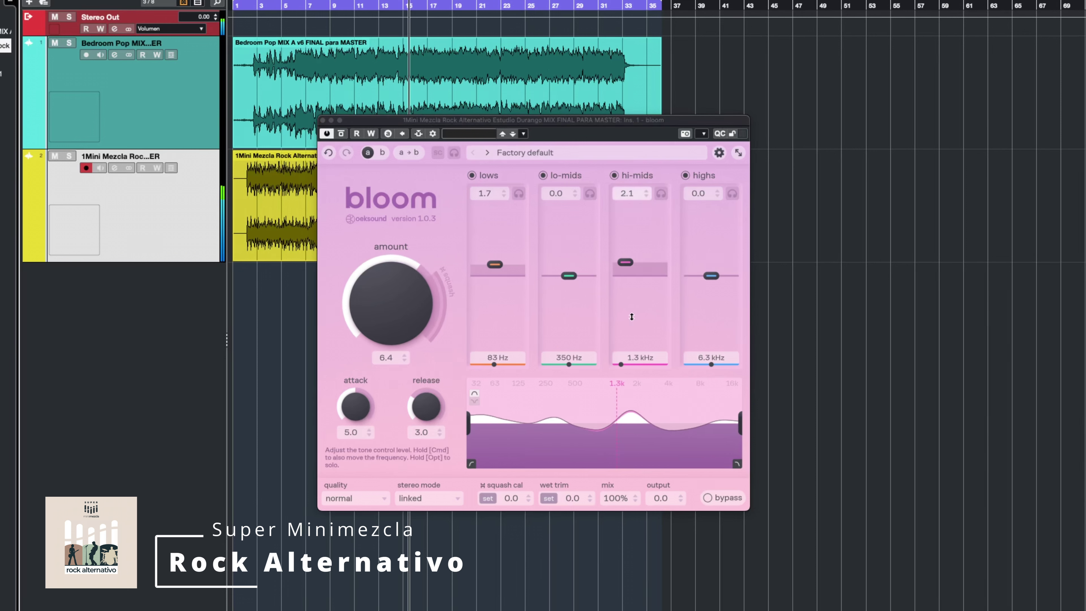
pyautogui.click(722, 501)
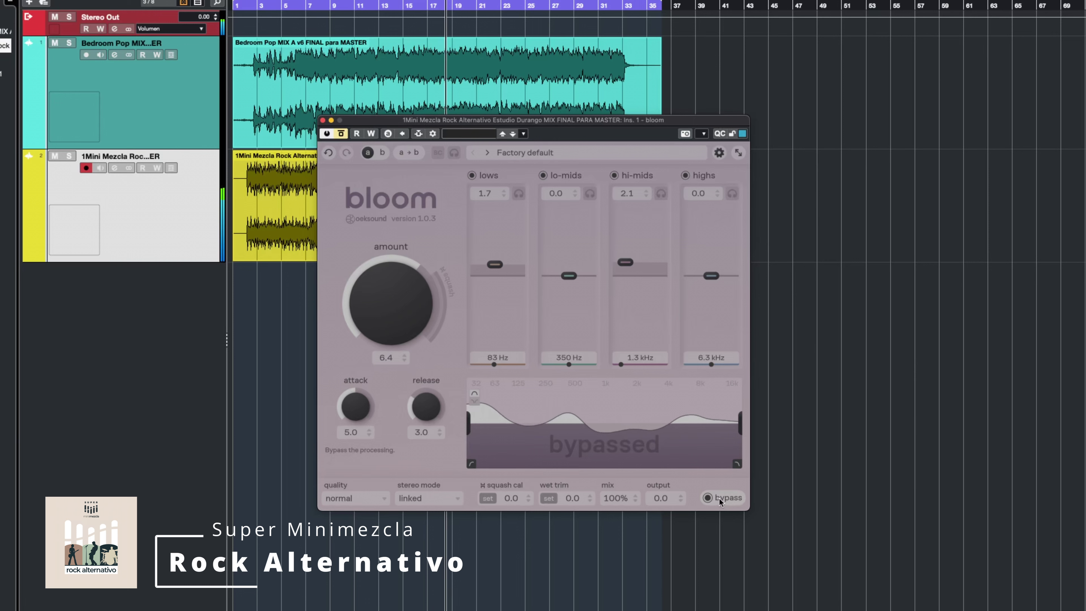
pyautogui.click(719, 499)
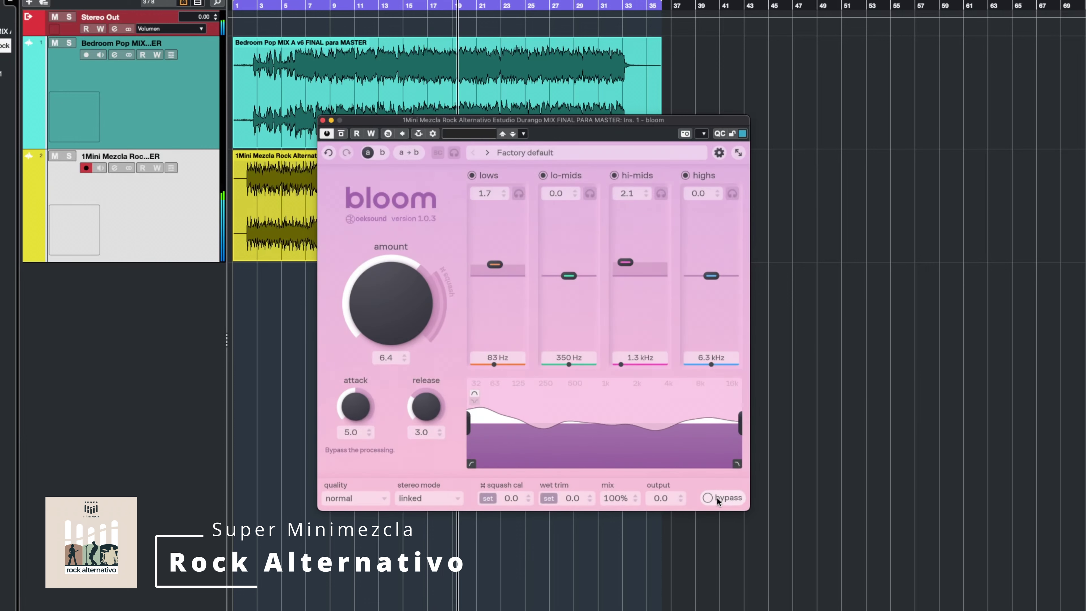
pyautogui.moveTo(496, 262); pyautogui.dragTo(494, 270)
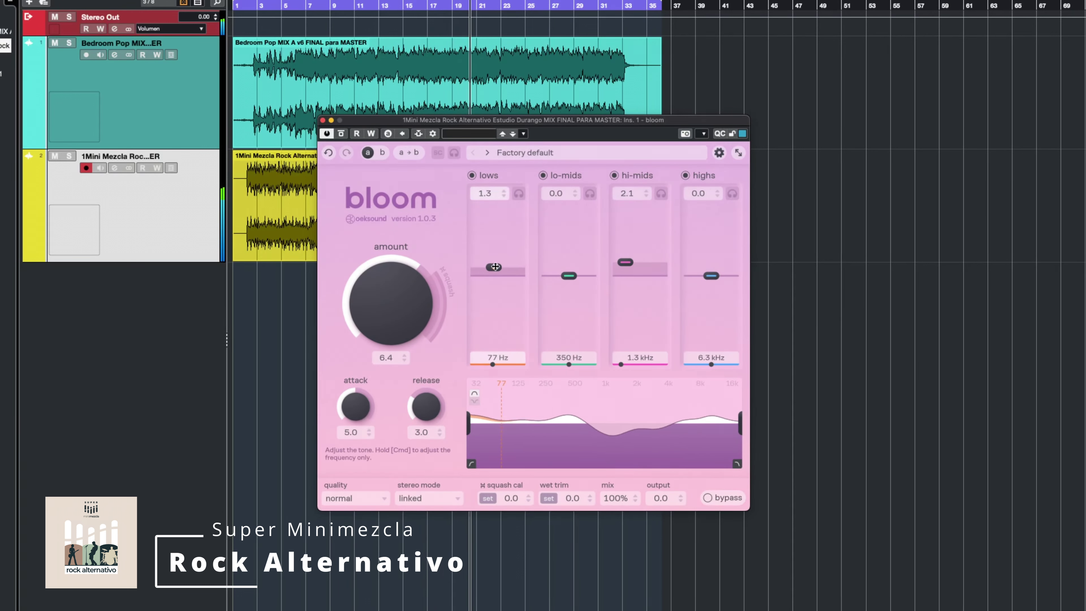
pyautogui.click(719, 501)
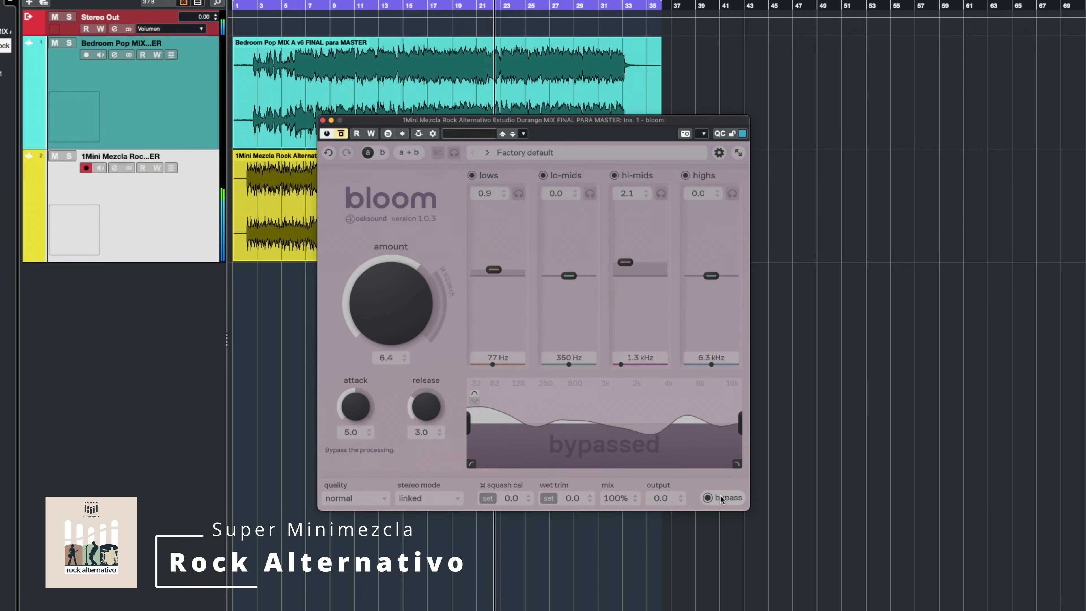
pyautogui.click(721, 499)
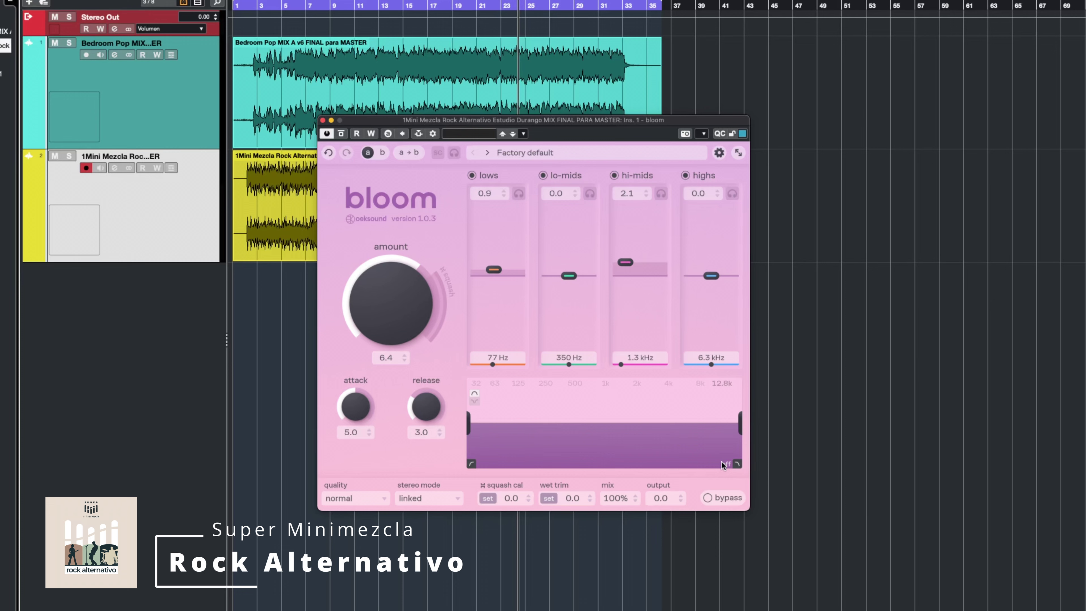
# Step: Set the amount to 5.1 and sweep attack and release between fast and slow, settling them at 4.4 and 2.4
pyautogui.moveTo(385, 325); pyautogui.dragTo(382, 265)
pyautogui.moveTo(428, 299); pyautogui.dragTo(404, 325)
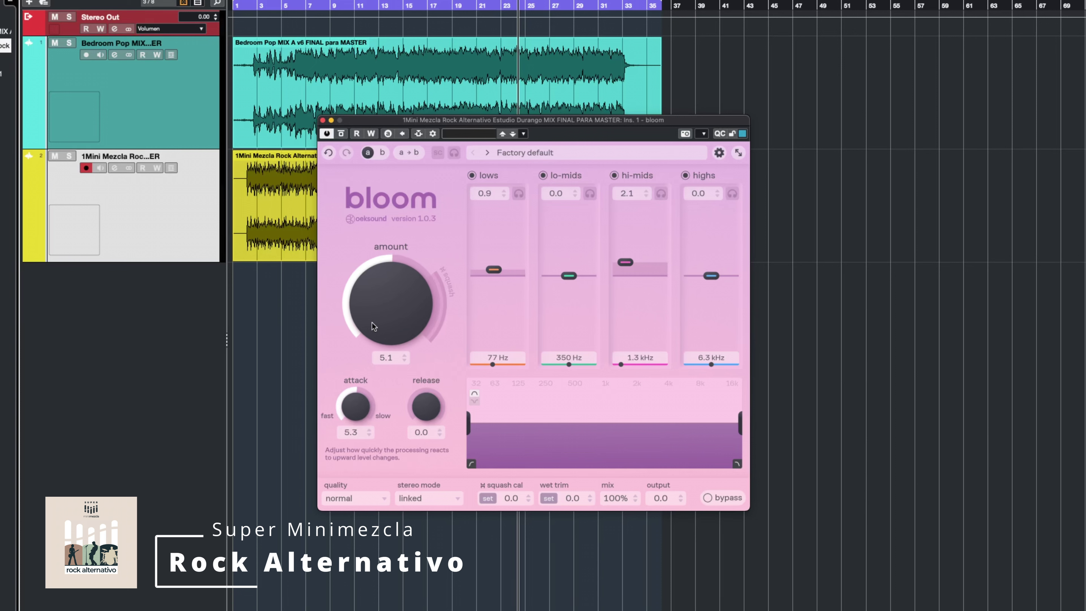
pyautogui.moveTo(366, 393); pyautogui.dragTo(442, 348)
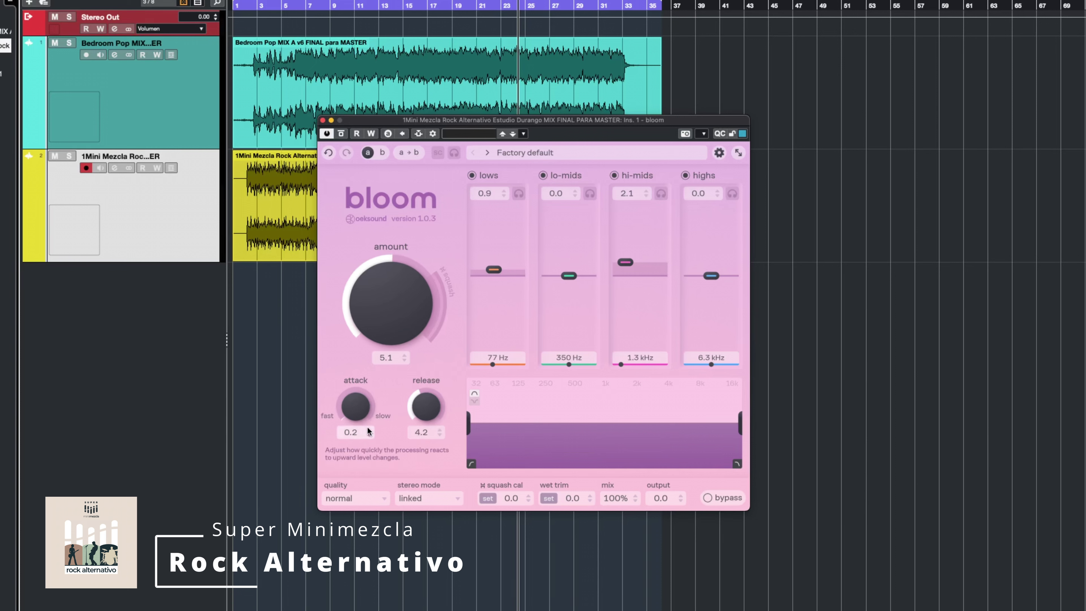
pyautogui.moveTo(353, 390); pyautogui.dragTo(364, 427)
pyautogui.moveTo(354, 413); pyautogui.dragTo(351, 324)
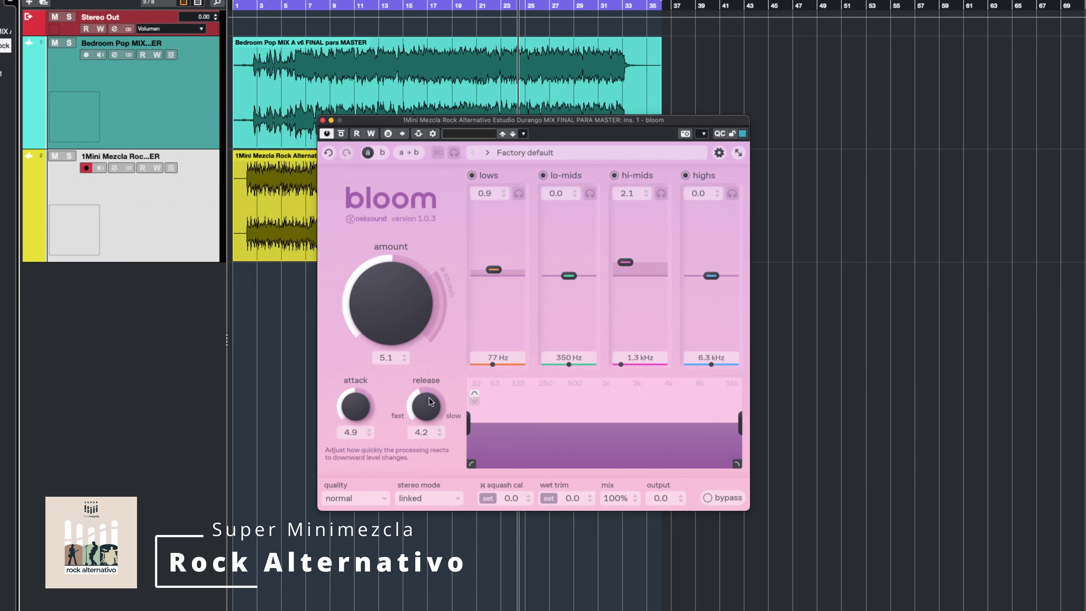
pyautogui.moveTo(429, 399); pyautogui.dragTo(428, 440)
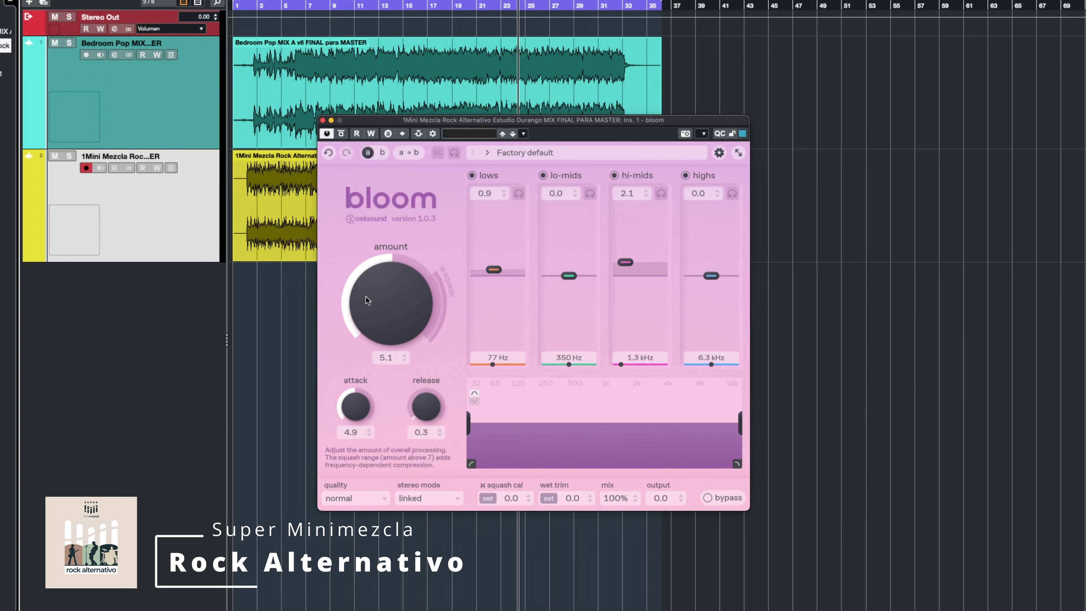
pyautogui.moveTo(371, 403); pyautogui.dragTo(331, 483)
pyautogui.moveTo(428, 411); pyautogui.dragTo(429, 406)
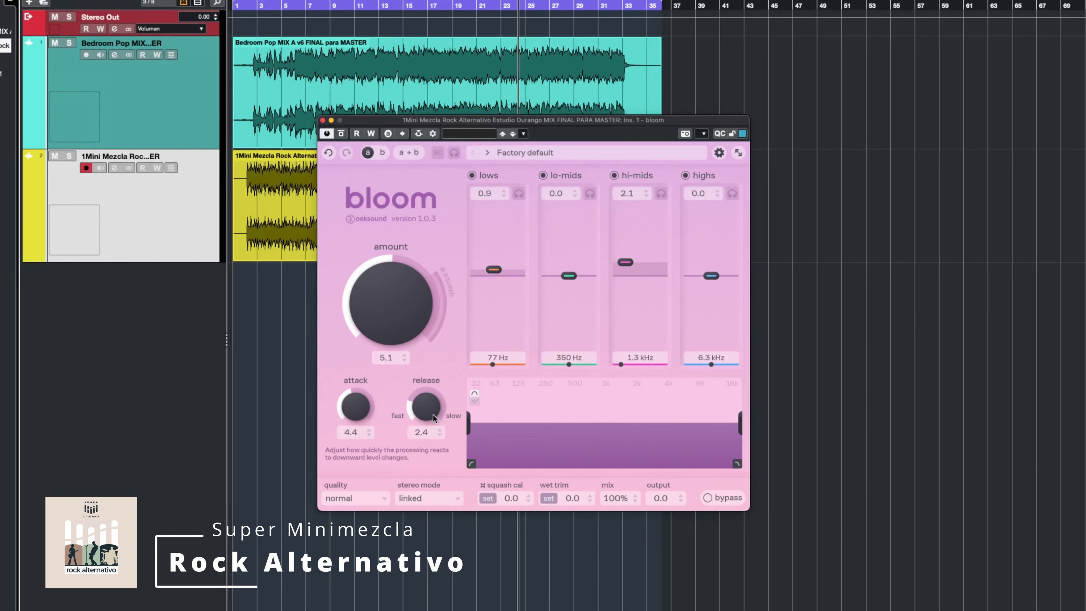
# Step: Play the rock mix from near its start and set the amount to 7.8, release to 0.0 and attack to 6.2
pyautogui.click(282, 89)
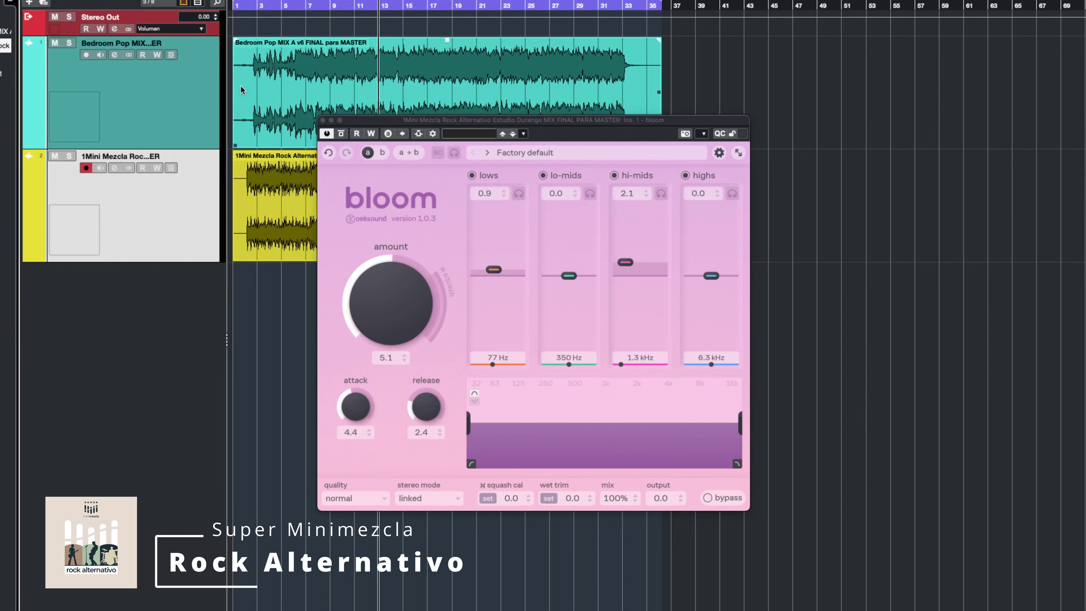
pyautogui.click(248, 299)
pyautogui.press('space')
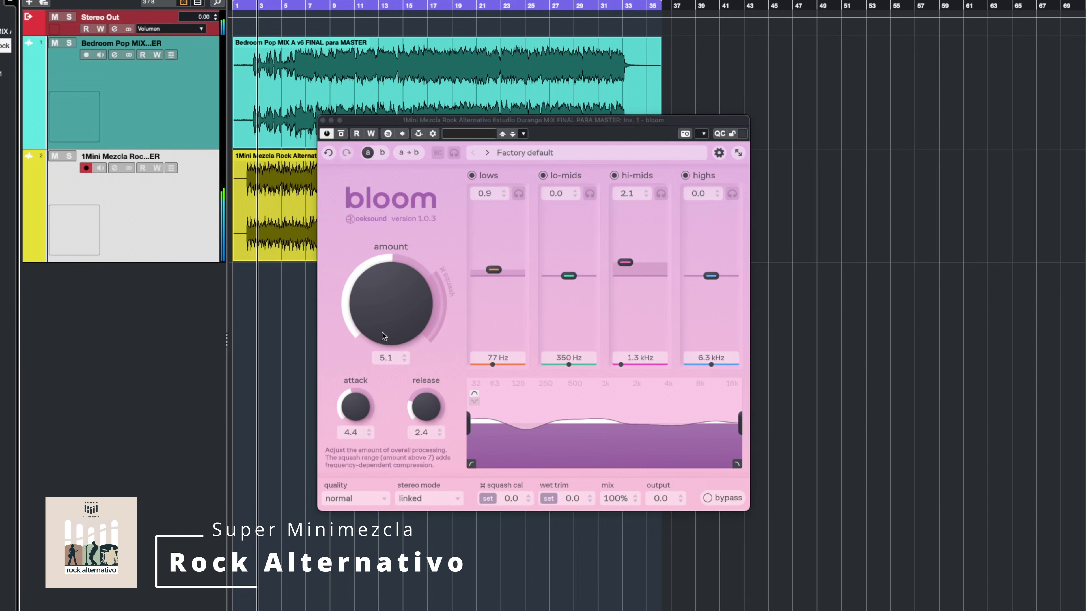
pyautogui.moveTo(387, 338); pyautogui.dragTo(392, 265)
pyautogui.moveTo(355, 407); pyautogui.dragTo(375, 525)
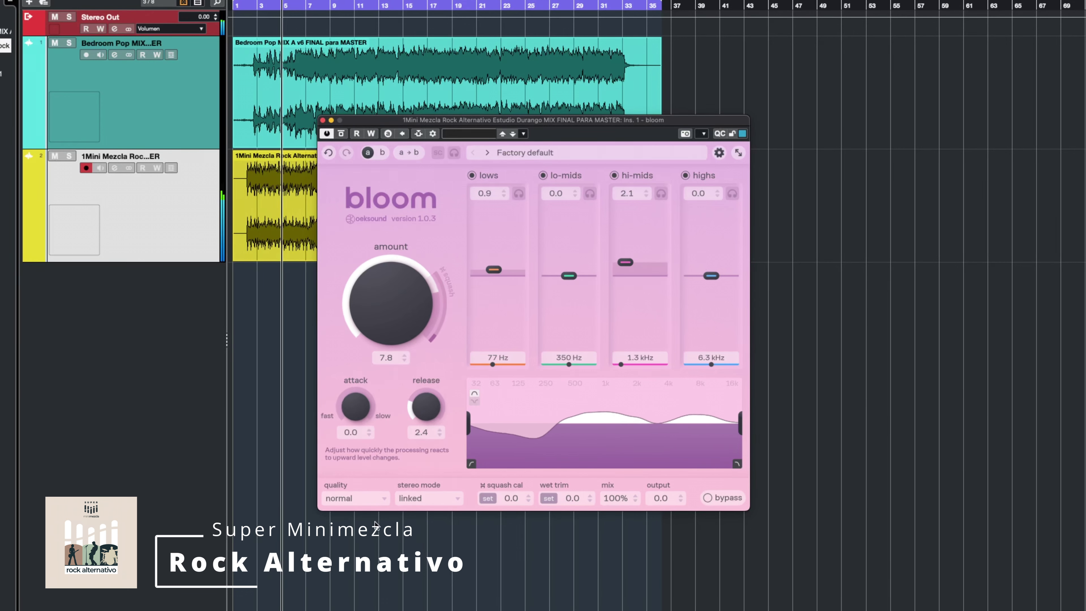
pyautogui.moveTo(426, 407); pyautogui.dragTo(419, 476)
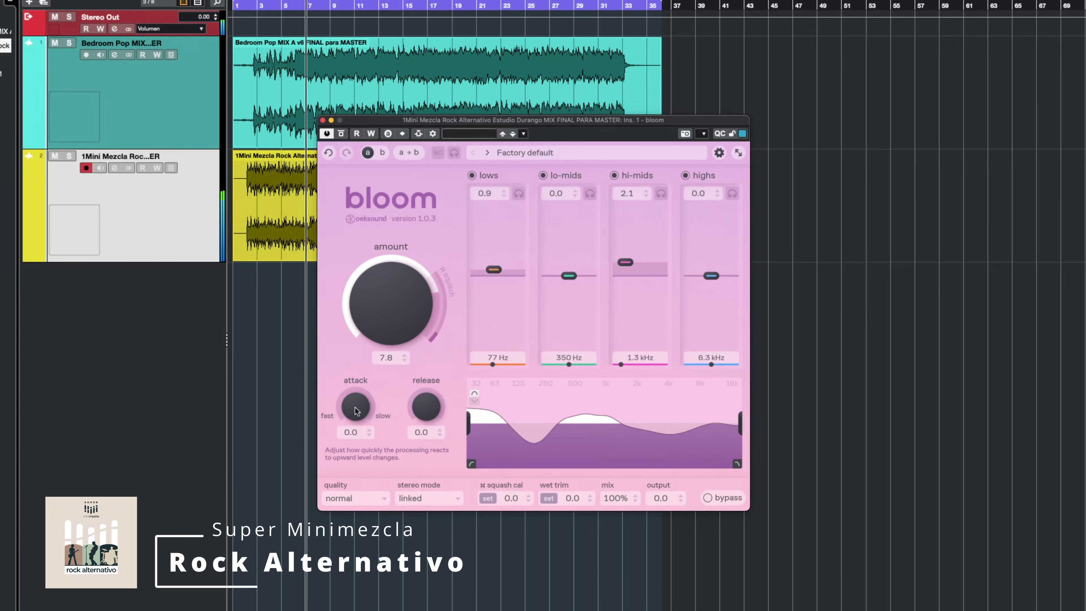
pyautogui.moveTo(356, 410); pyautogui.dragTo(357, 320)
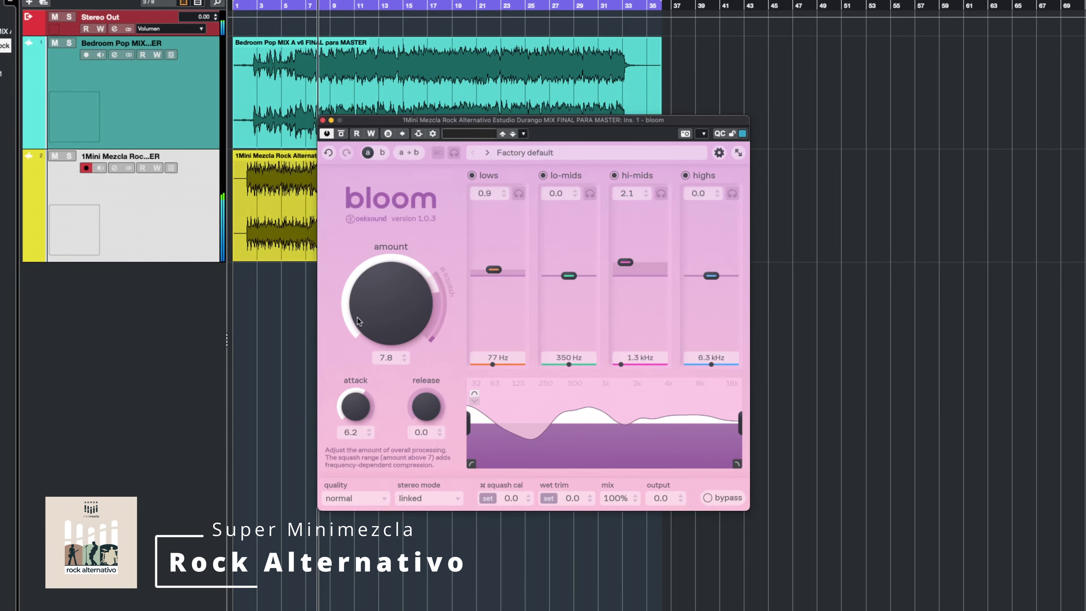
pyautogui.press('space')
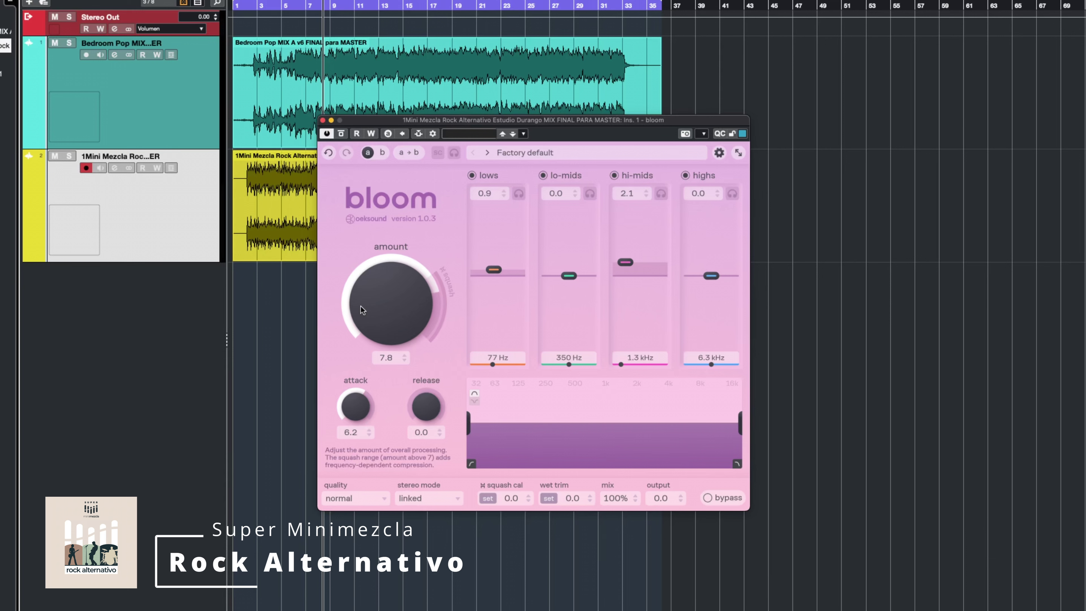
# Step: Resume playback of the rock mix and set the release to 1.6 and the amount to 7.7
pyautogui.press('space')
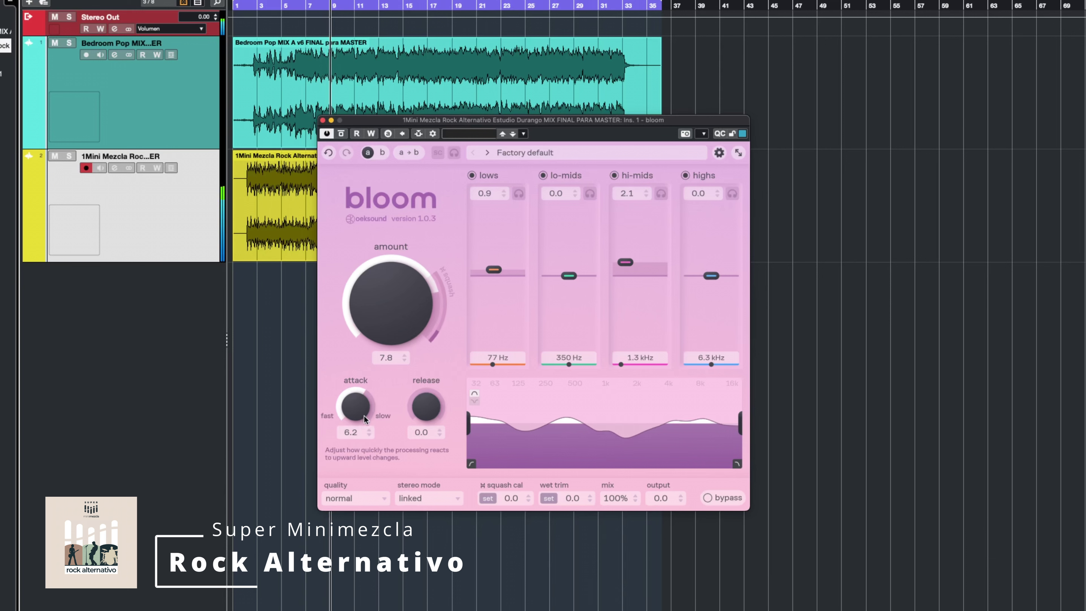
pyautogui.moveTo(413, 420); pyautogui.dragTo(432, 380)
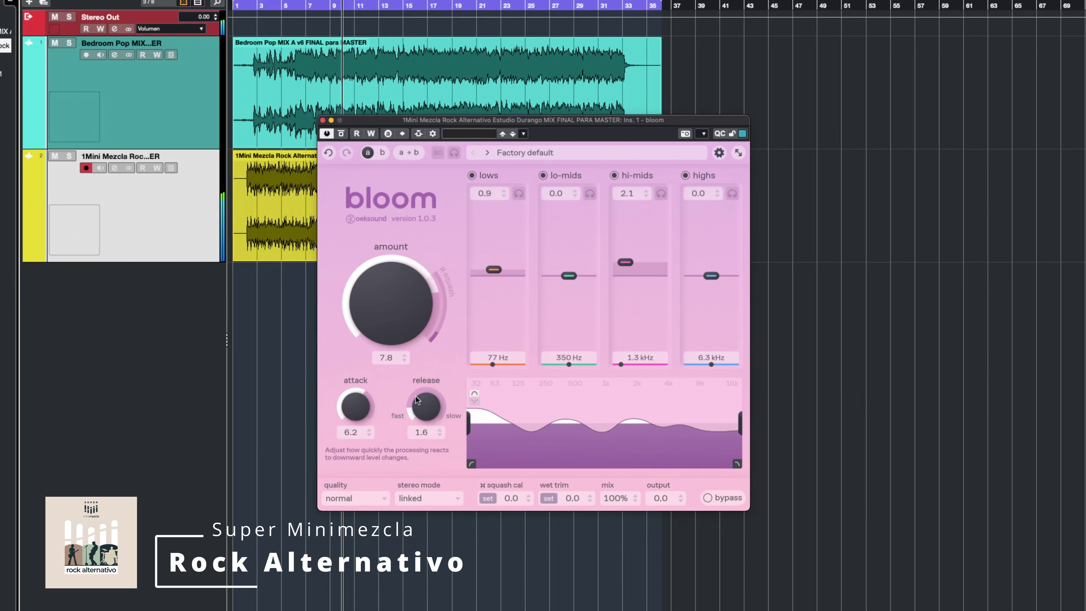
pyautogui.moveTo(379, 308); pyautogui.dragTo(378, 312)
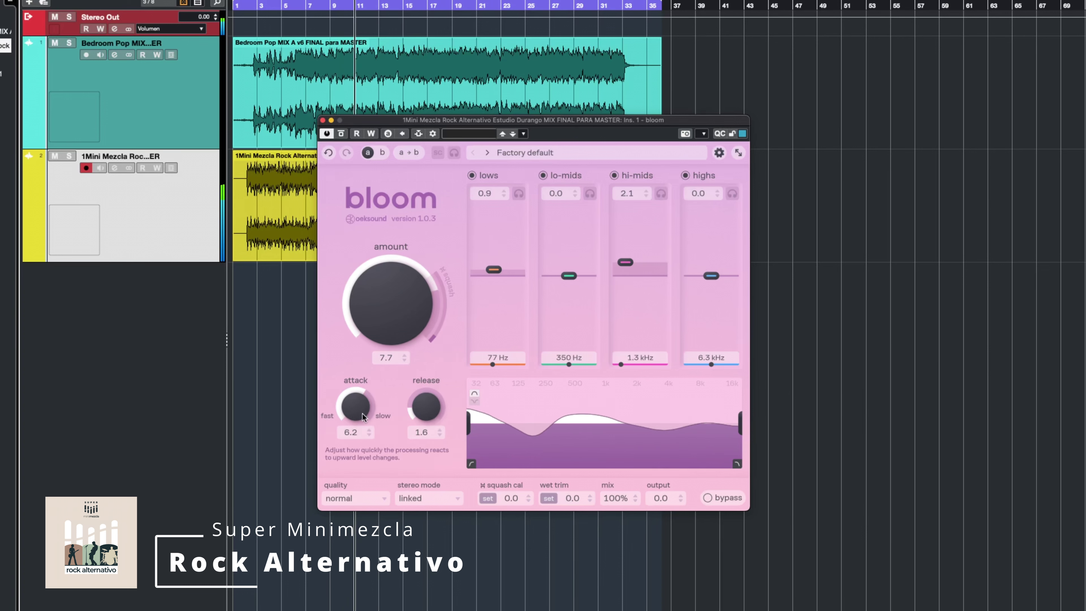
# Step: Compare the processed rock mix against bypass twice during playback, leaving the processing active
pyautogui.click(725, 499)
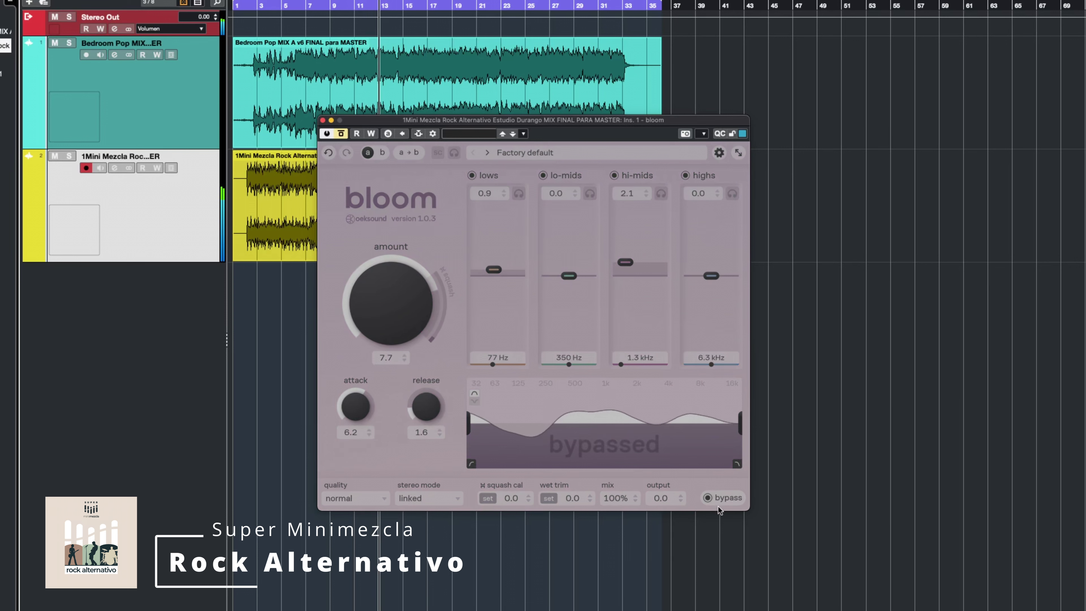
pyautogui.click(720, 497)
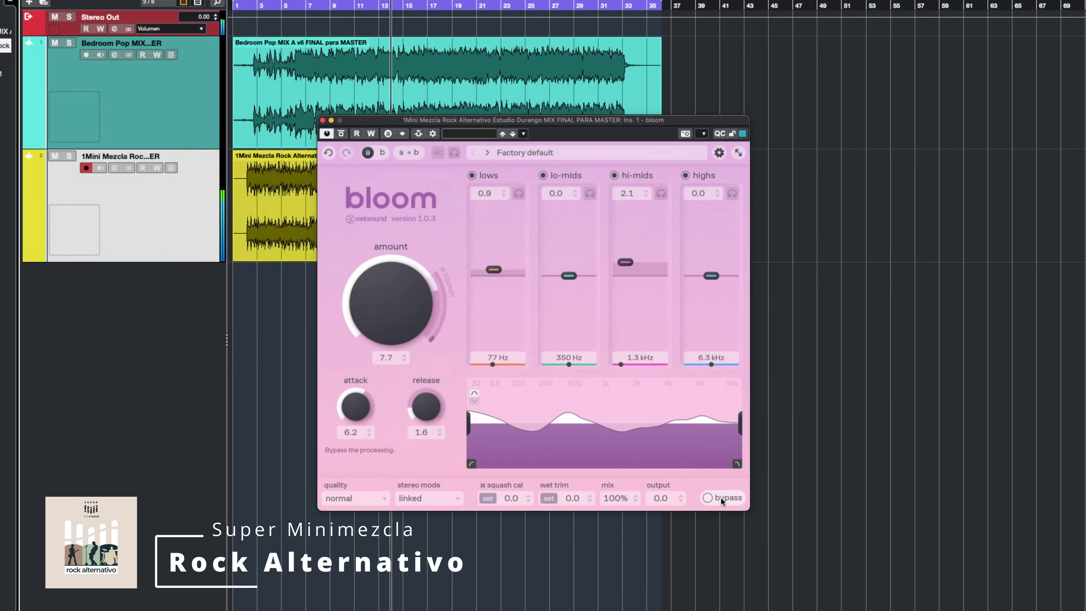
pyautogui.click(721, 497)
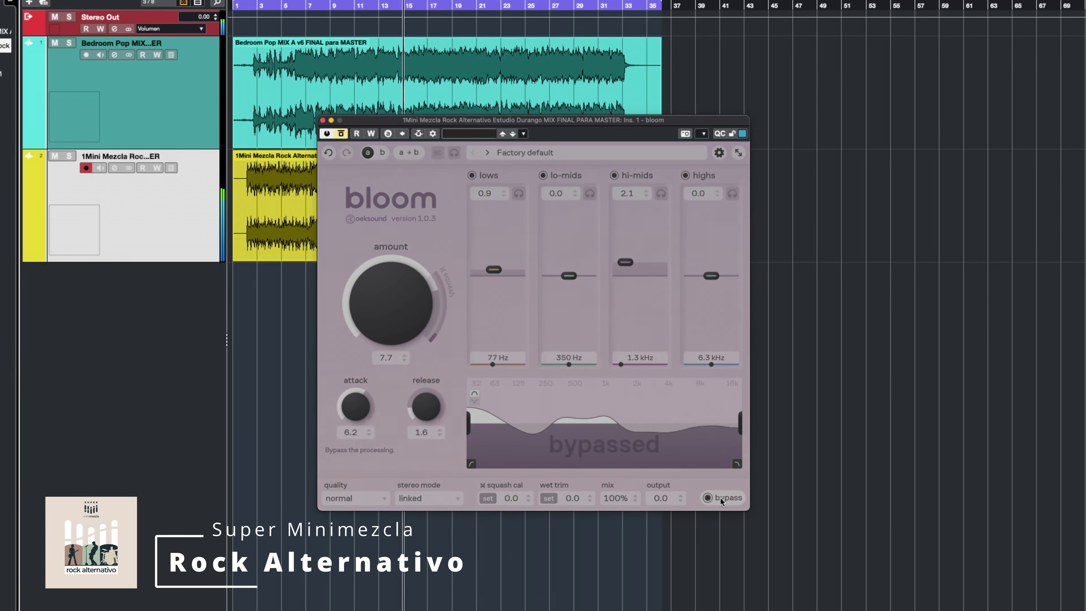
pyautogui.click(721, 497)
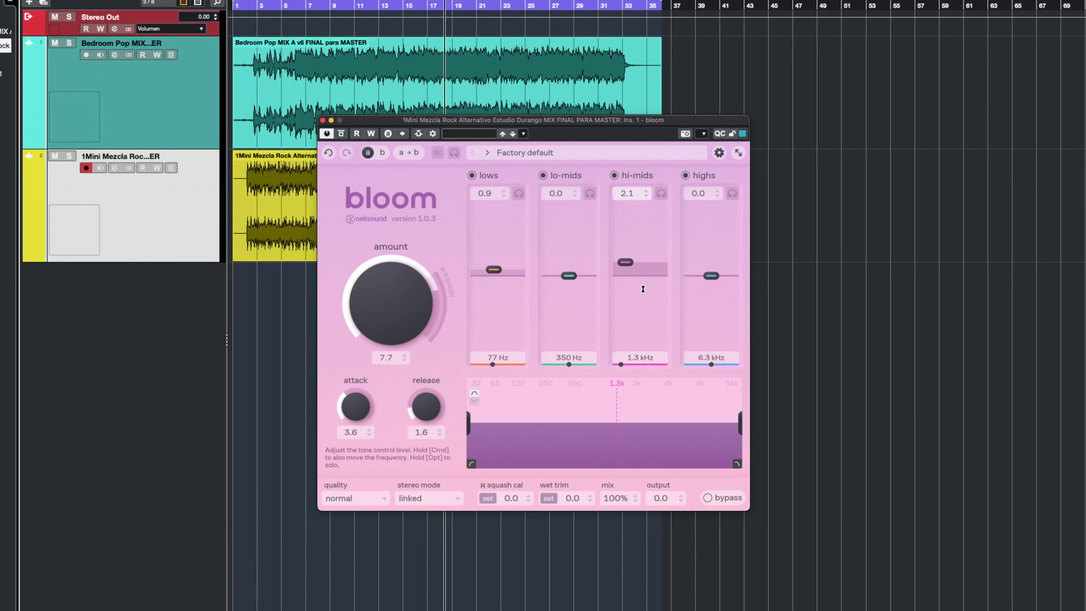
# Step: Try limiting the processing range to 79 Hz through 6.1 kHz, invert the range, and undo the range changes
pyautogui.moveTo(469, 425); pyautogui.dragTo(502, 423)
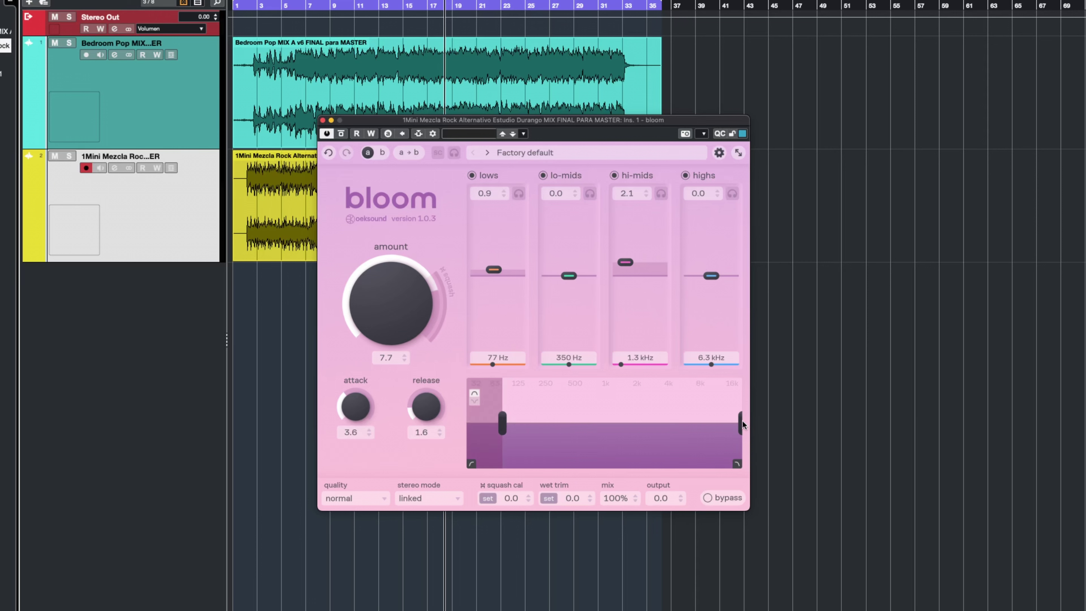
pyautogui.moveTo(742, 421); pyautogui.dragTo(679, 415)
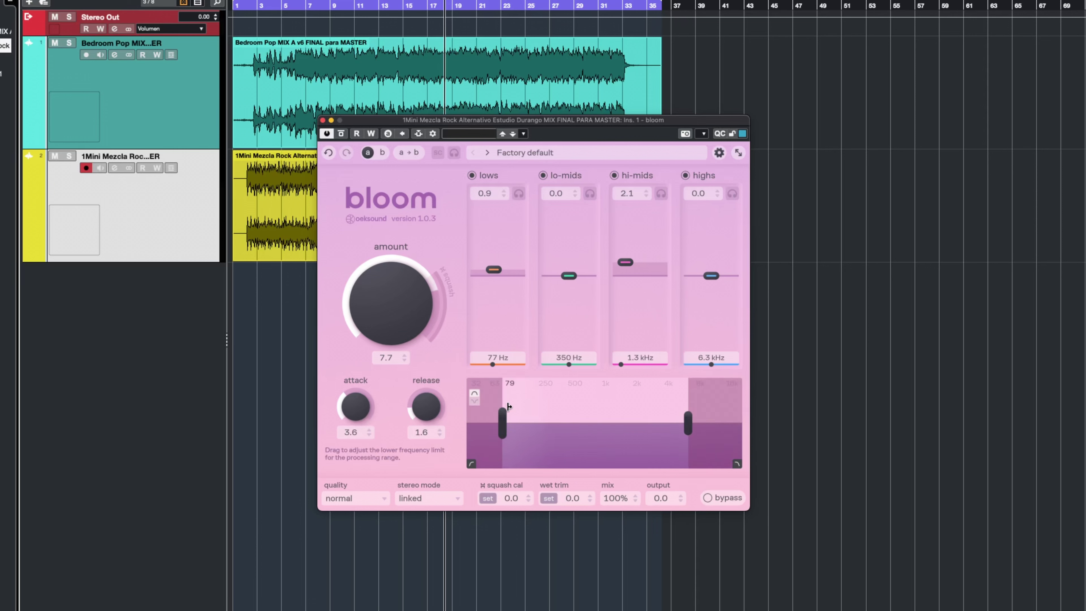
pyautogui.click(476, 401)
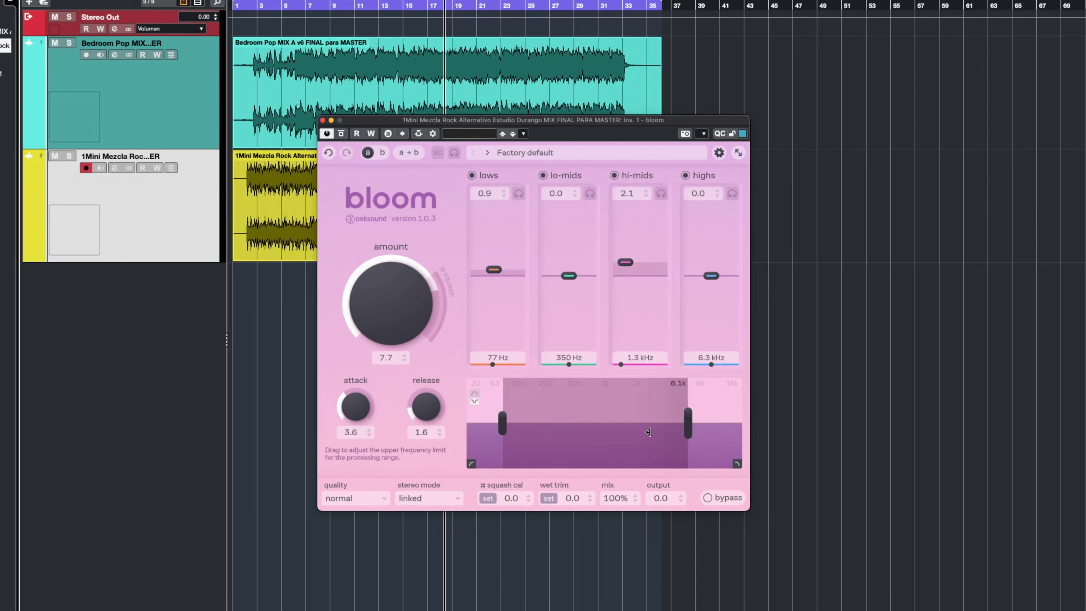
pyautogui.press('super+z')
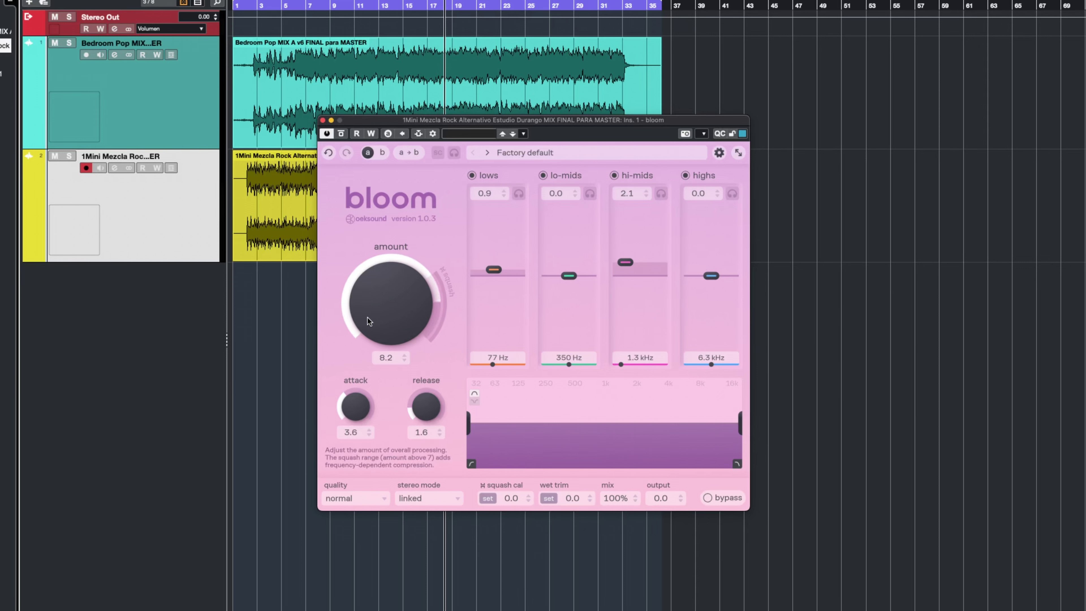
# Step: Set the release to 3.2 and the attack to 1.7 in bloom on the EZdrummer 3 drum track
pyautogui.scroll(3, 357, 302)
pyautogui.moveTo(333, 405); pyautogui.dragTo(345, 383)
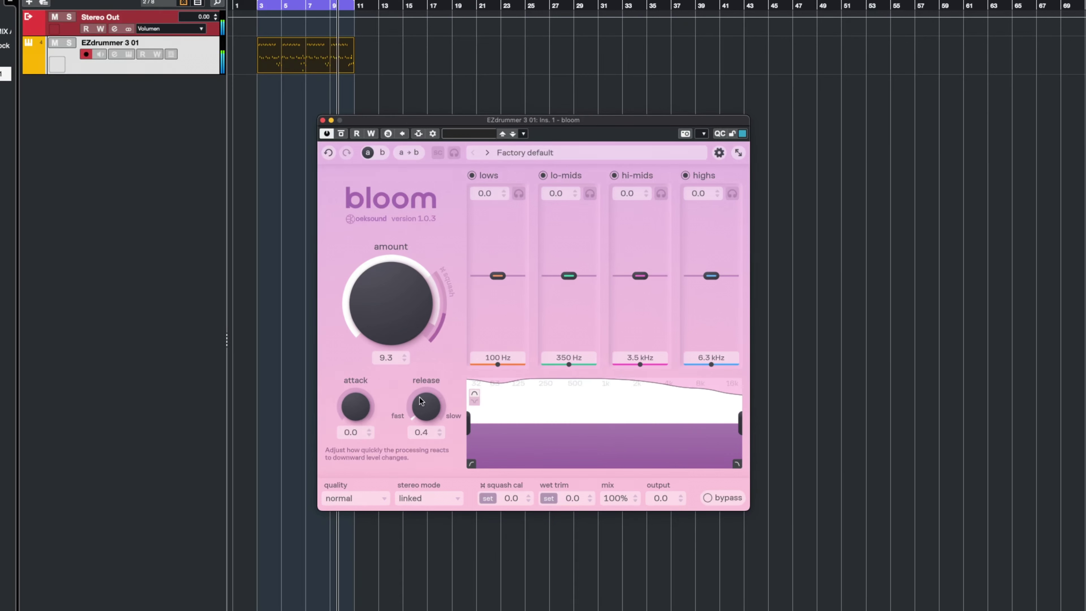
pyautogui.moveTo(418, 389); pyautogui.dragTo(422, 342)
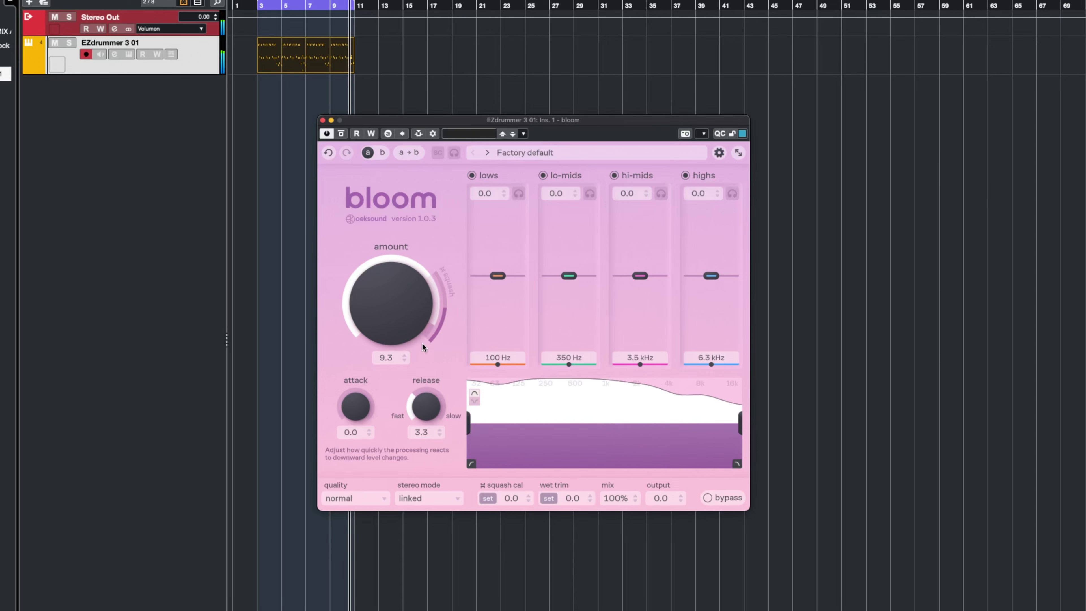
pyautogui.moveTo(360, 406); pyautogui.dragTo(360, 367)
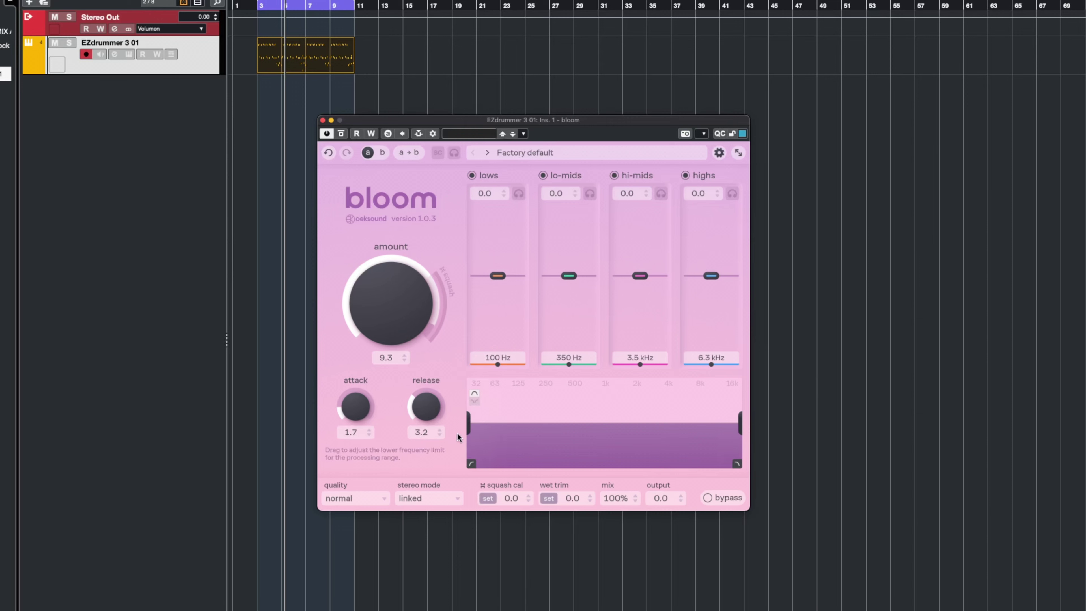
# Step: Compare the drums against bypass, and play them with the mix lowered to 48%
pyautogui.click(717, 497)
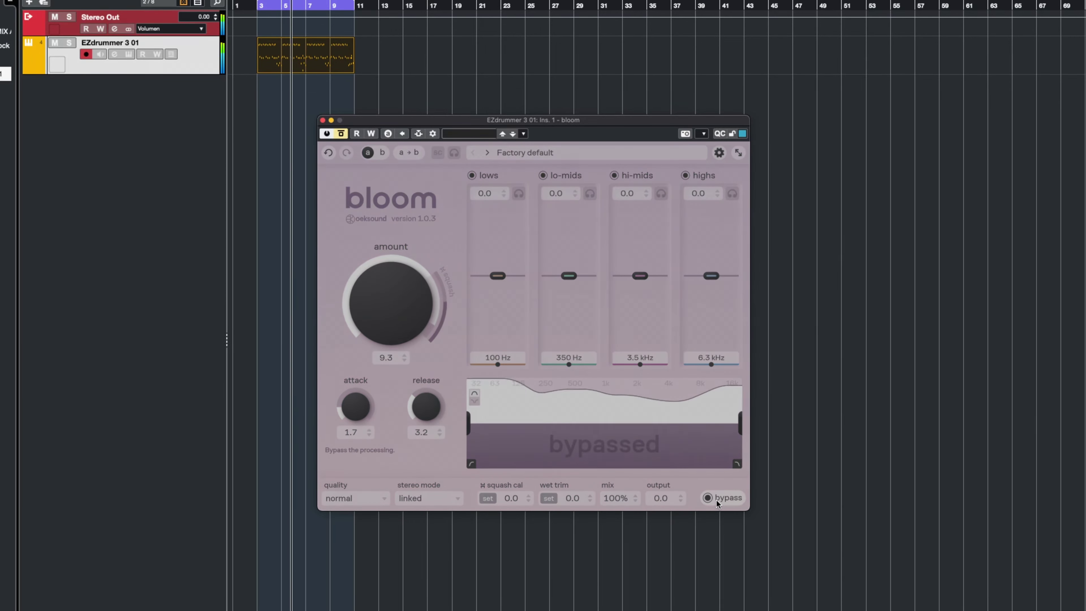
pyautogui.click(717, 497)
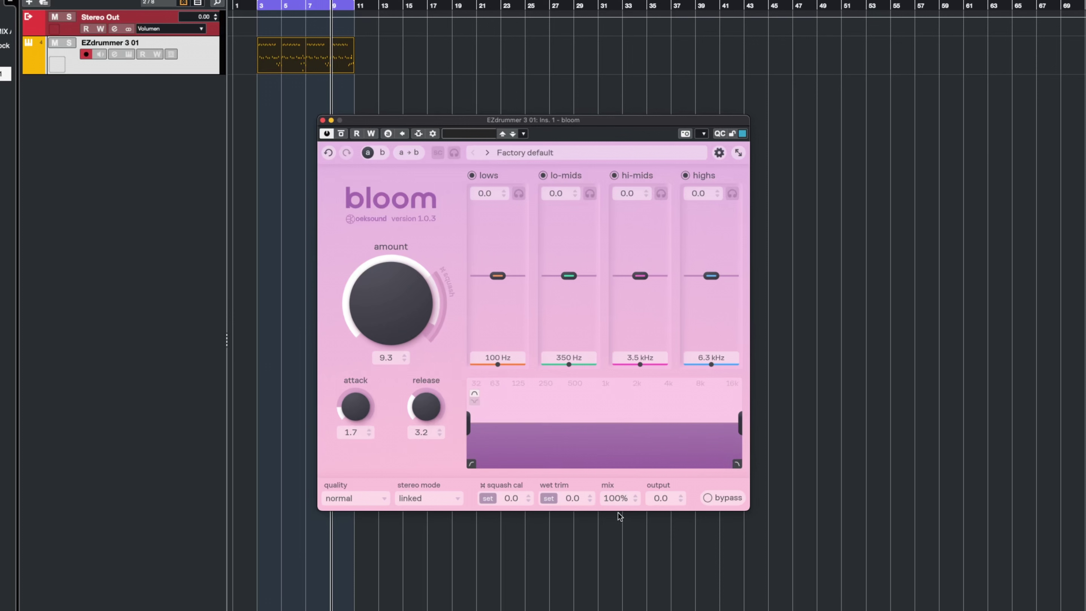
pyautogui.press('space')
pyautogui.moveTo(615, 499); pyautogui.dragTo(604, 544)
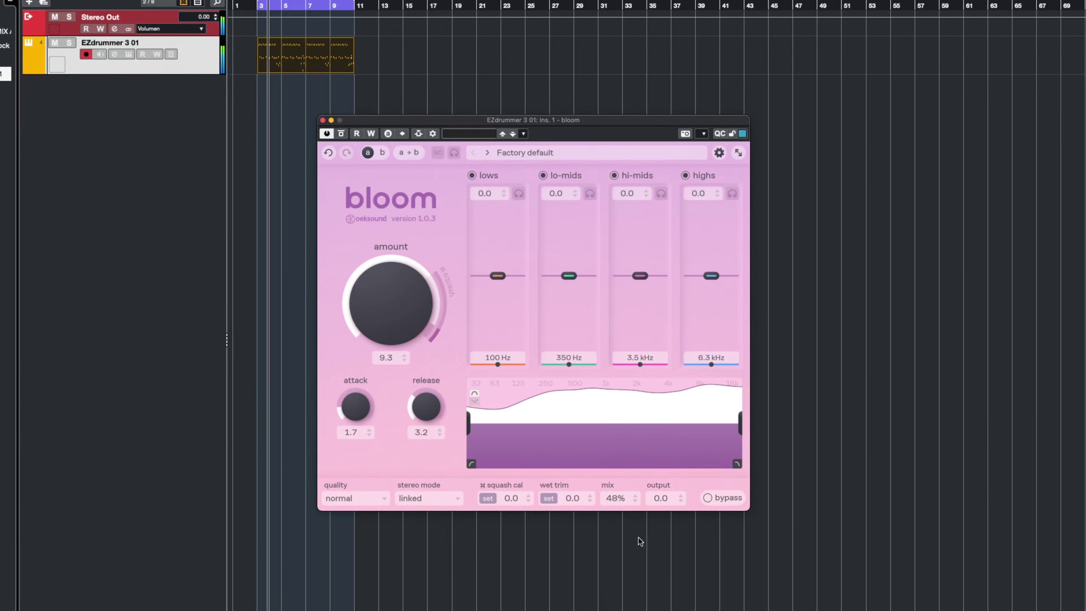
# Step: Raise bloom's output to 2.1 on the drums, comparing against bypass before and after the change
pyautogui.click(718, 498)
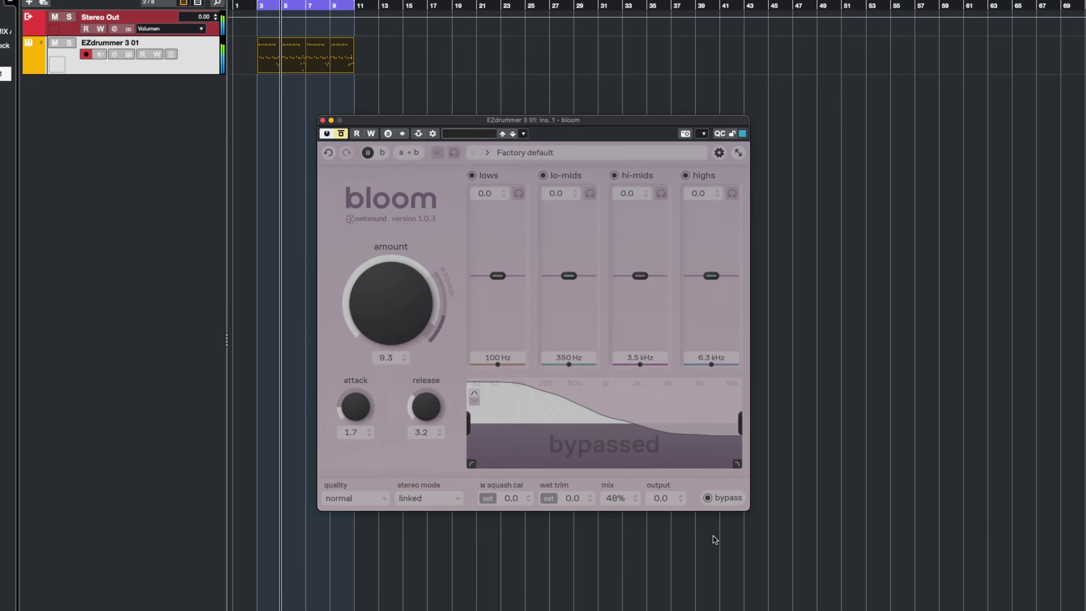
pyautogui.click(733, 499)
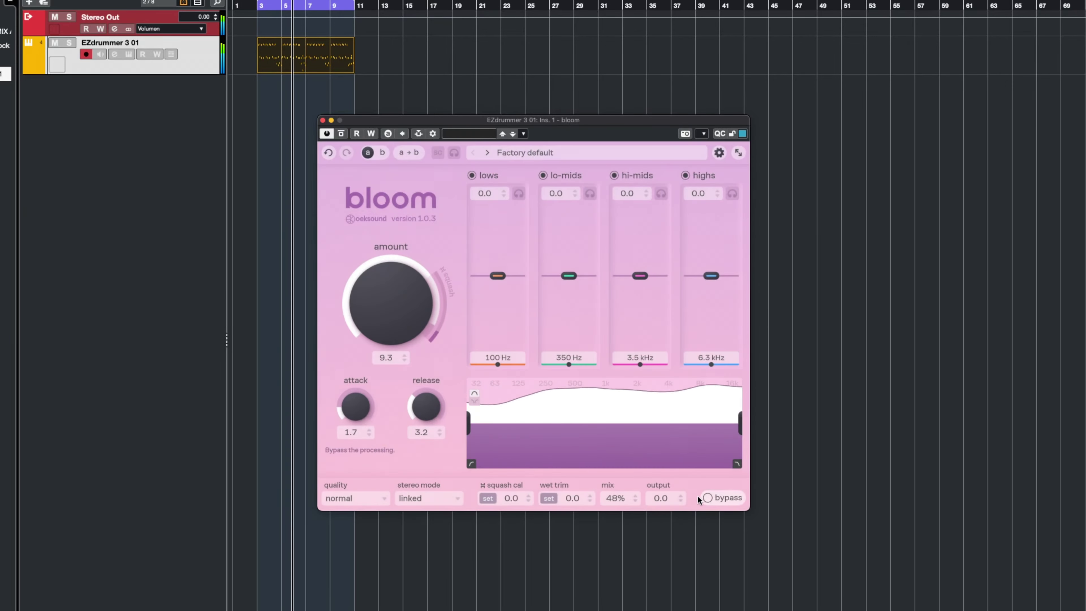
pyautogui.moveTo(667, 496)
pyautogui.mouseDown()
pyautogui.moveTo(668, 483)
pyautogui.moveTo(662, 498)
pyautogui.mouseUp()
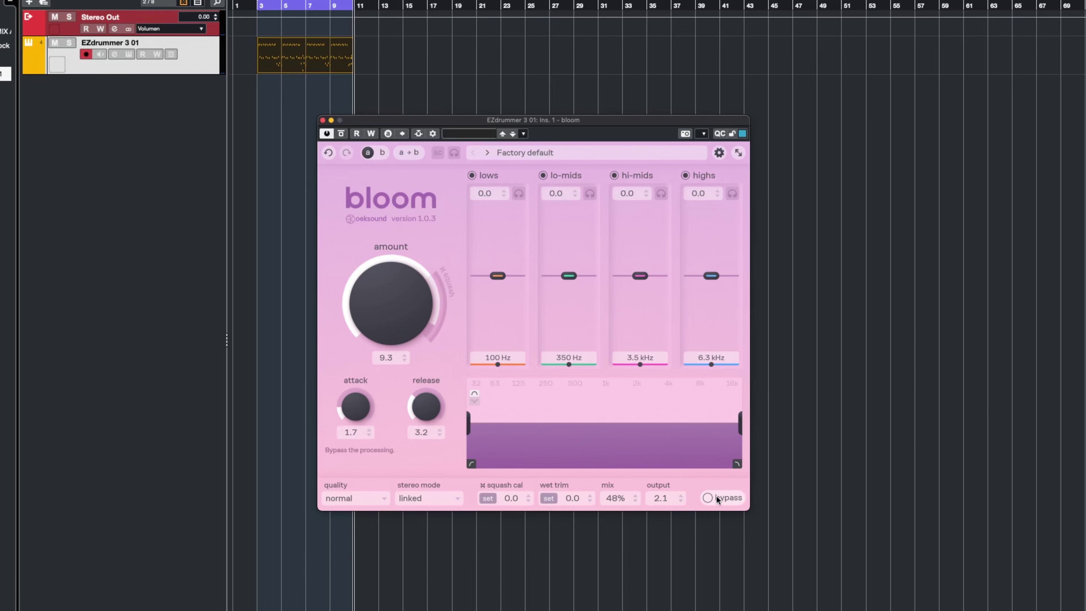
pyautogui.click(716, 498)
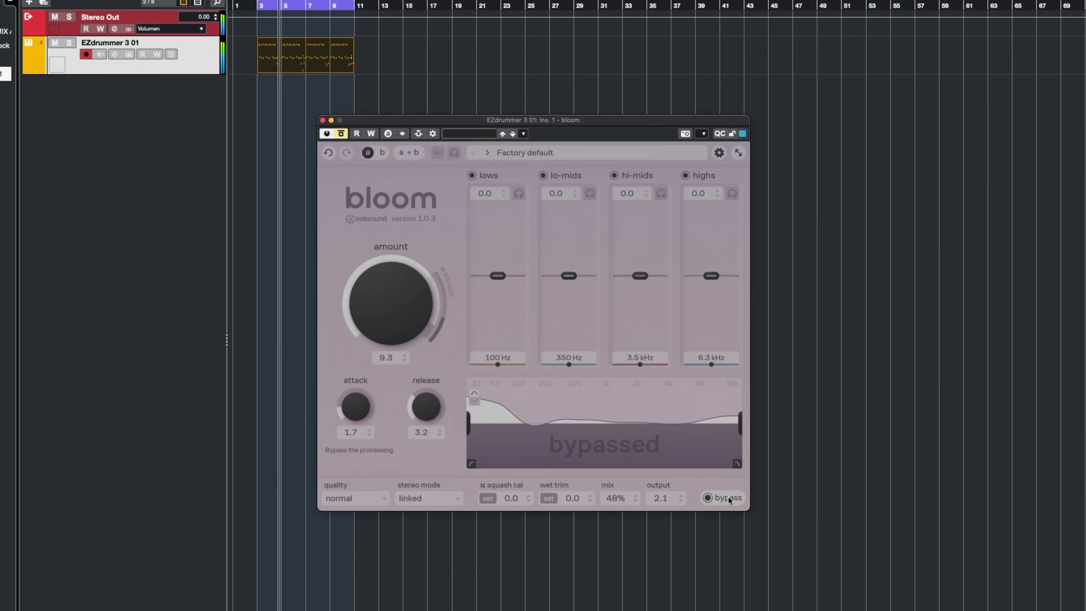
pyautogui.click(729, 498)
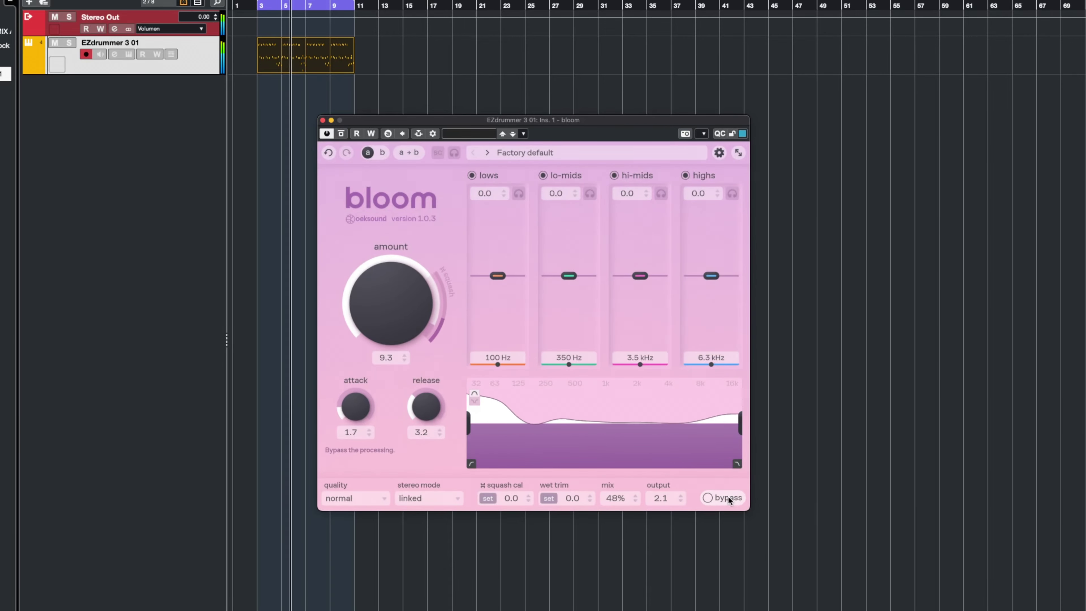
# Step: Return the mix to 100%, lower the amount to 5.1, and compare the drums against bypass
pyautogui.scroll(-11, 620, 501)
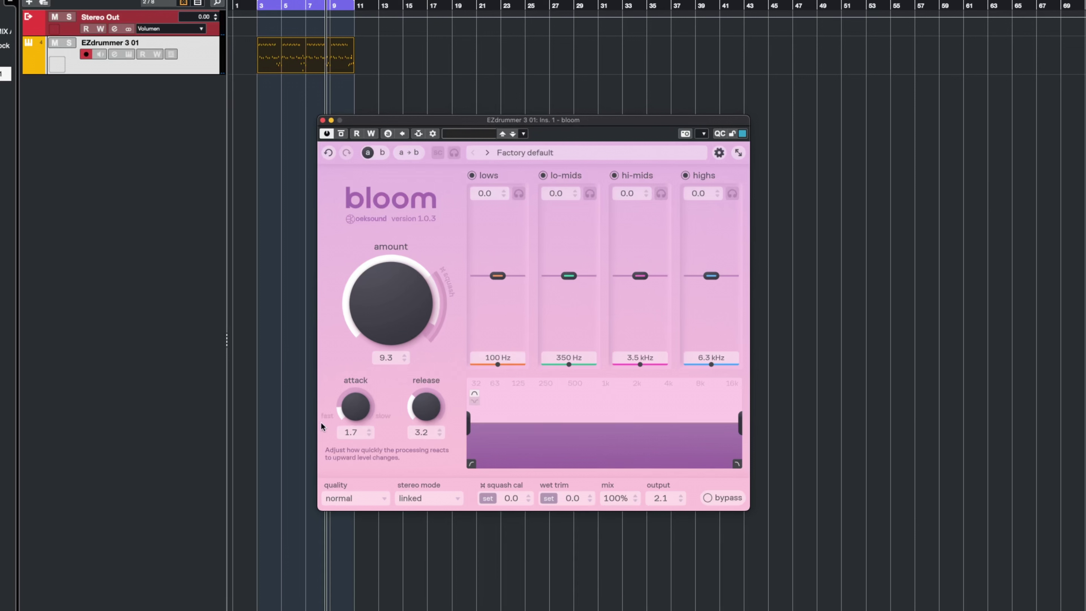
pyautogui.moveTo(394, 308); pyautogui.dragTo(395, 315)
pyautogui.moveTo(386, 375); pyautogui.dragTo(397, 378)
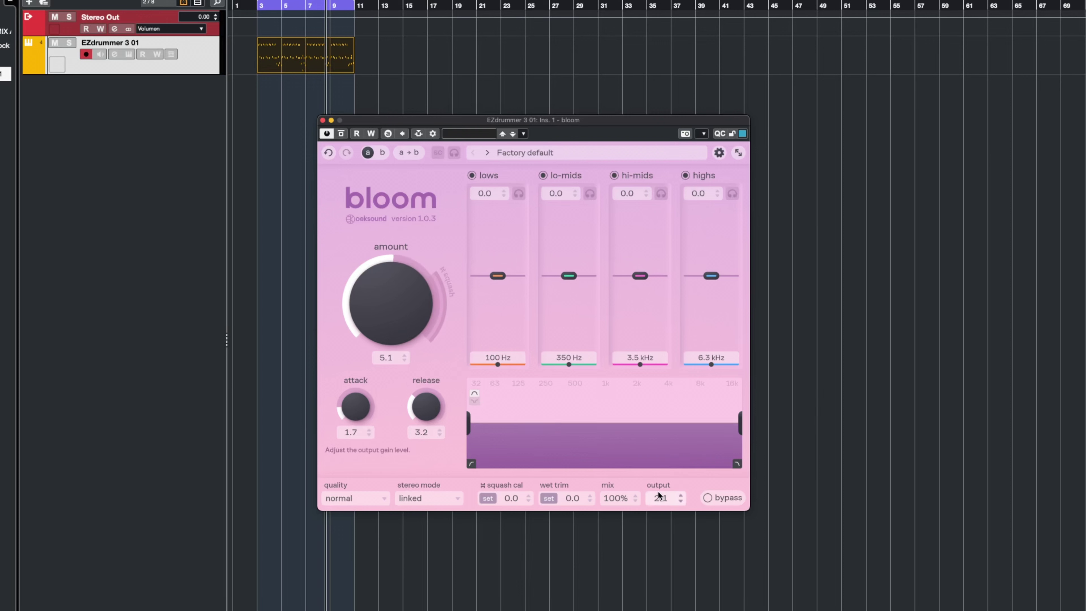
pyautogui.click(710, 498)
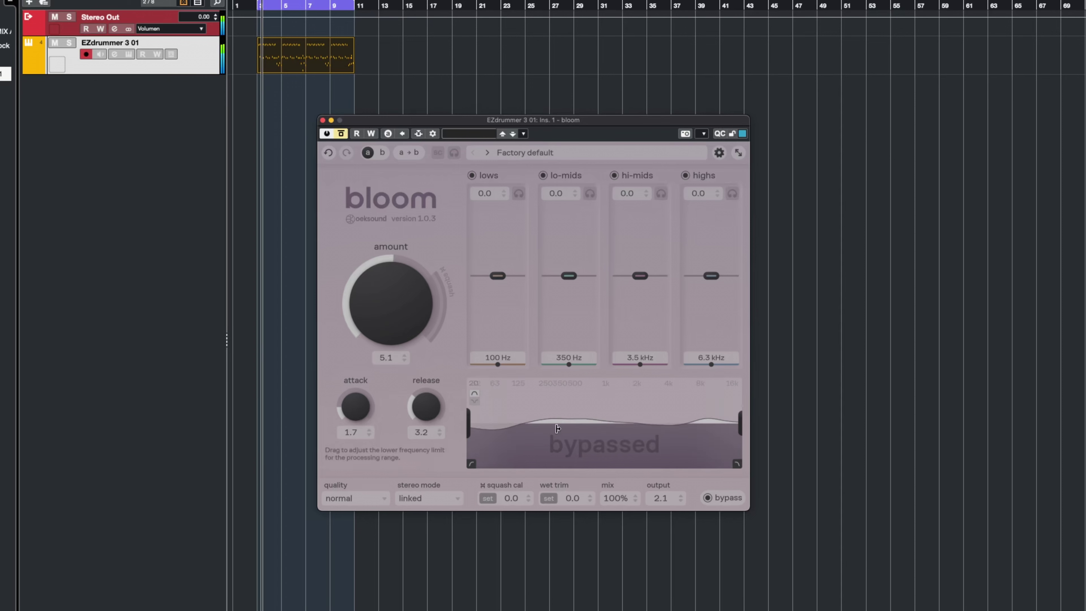
pyautogui.click(743, 499)
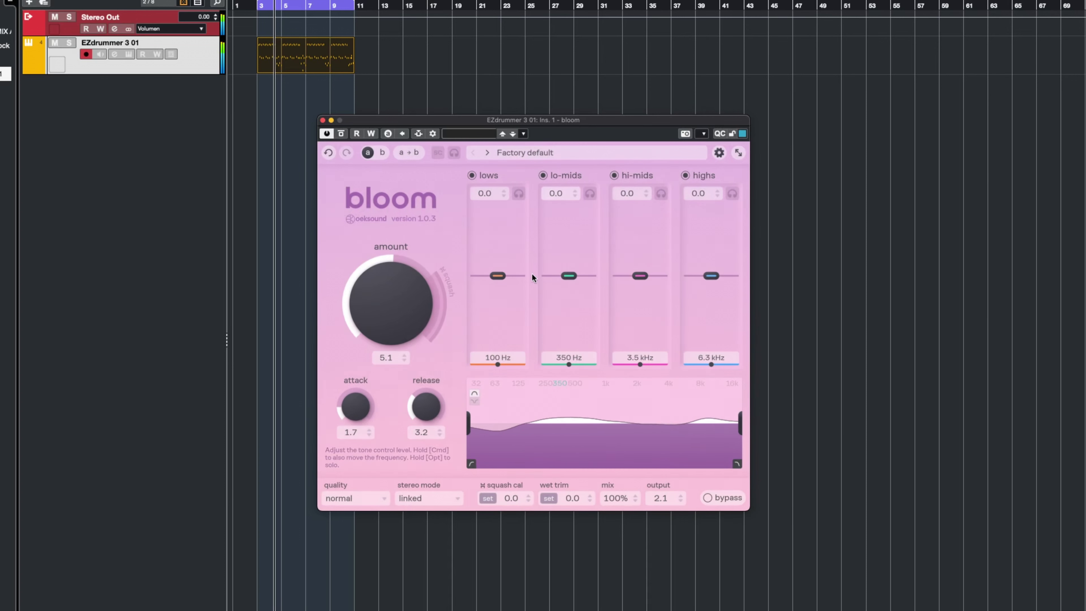
# Step: Boost the drums' lows by 1.6 at 68 Hz, hi-mids by 1.4 at 2.1 kHz, and highs by 2.3 at 11.4 kHz
pyautogui.moveTo(497, 275)
pyautogui.mouseDown()
pyautogui.moveTo(488, 278)
pyautogui.moveTo(492, 265)
pyautogui.mouseUp()
pyautogui.moveTo(642, 279); pyautogui.dragTo(635, 269)
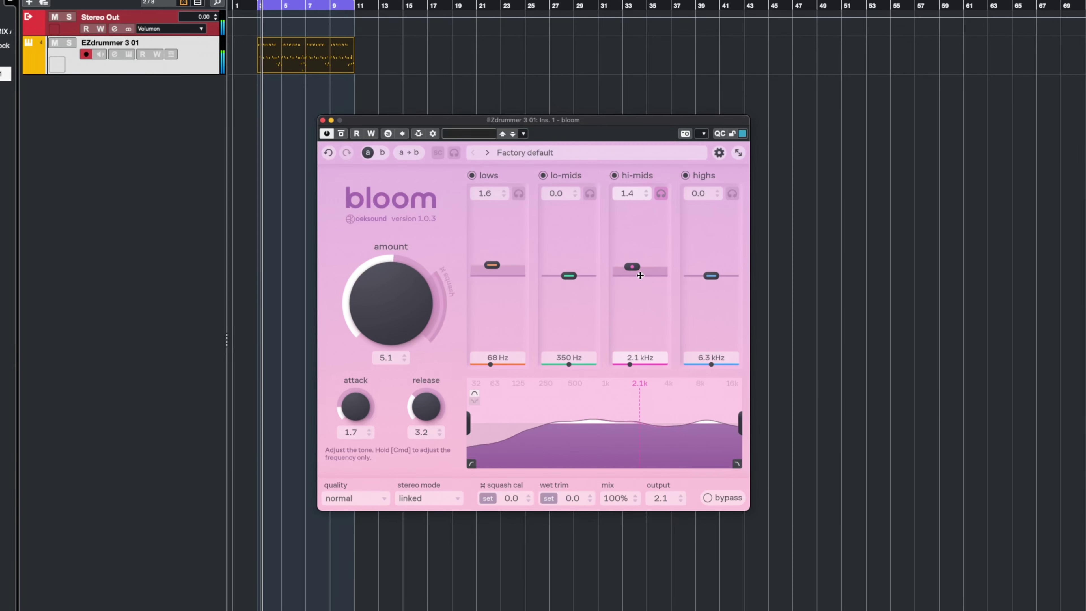
pyautogui.moveTo(711, 275); pyautogui.dragTo(721, 260)
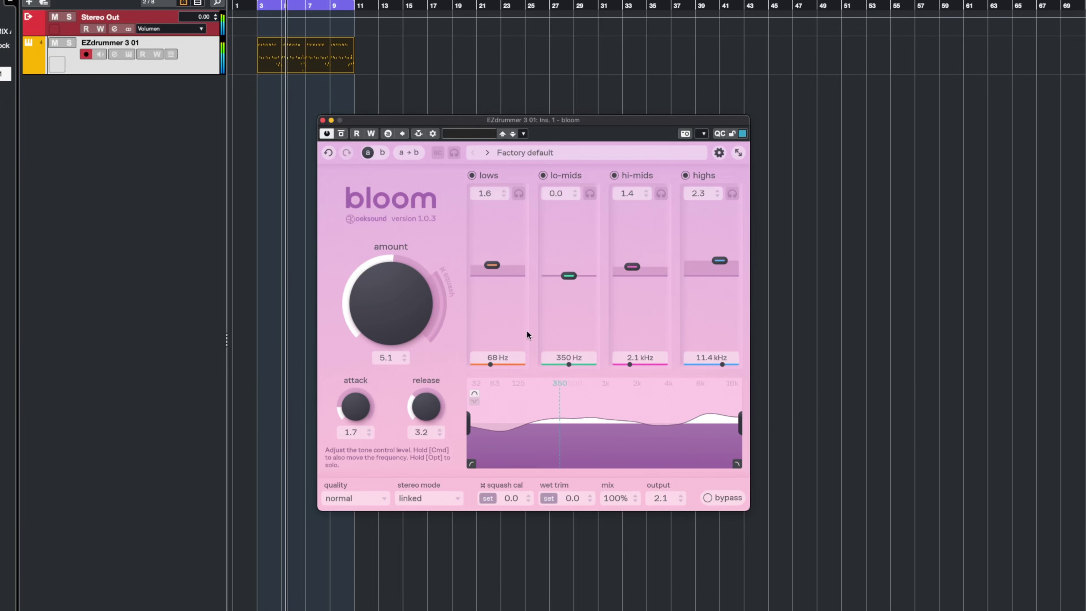
# Step: Raise the amount to 6.0 and compare the tone-shaped drums against bypass
pyautogui.moveTo(397, 322); pyautogui.dragTo(400, 300)
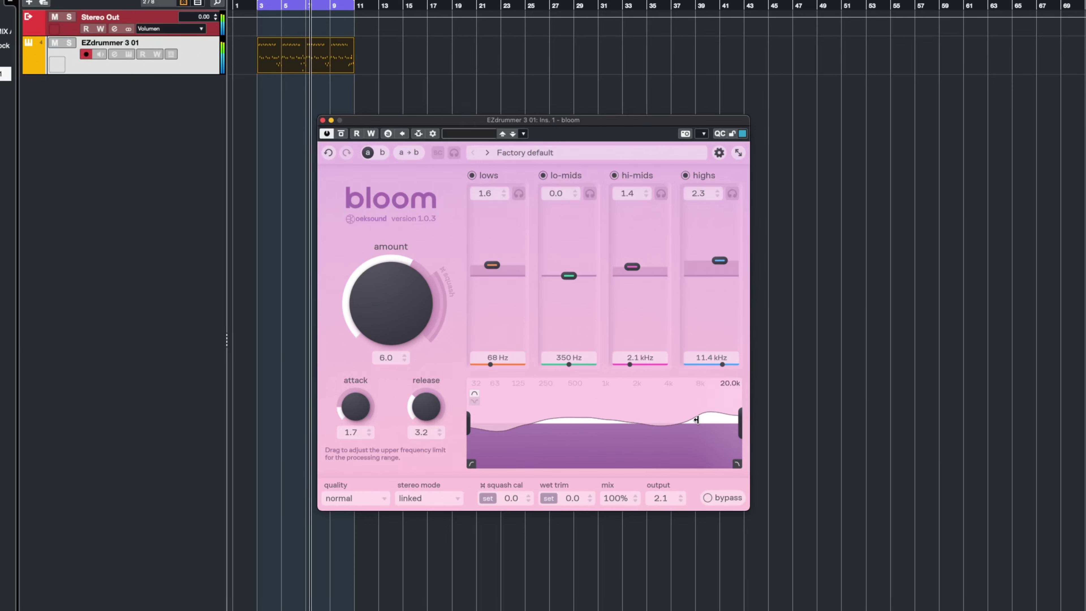
pyautogui.click(721, 492)
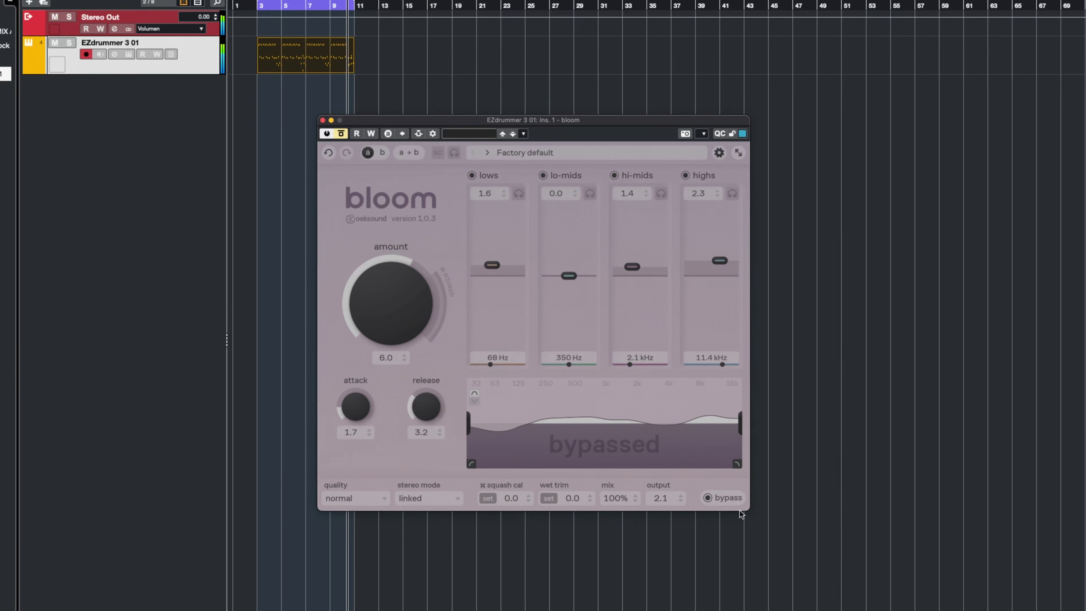
pyautogui.click(727, 498)
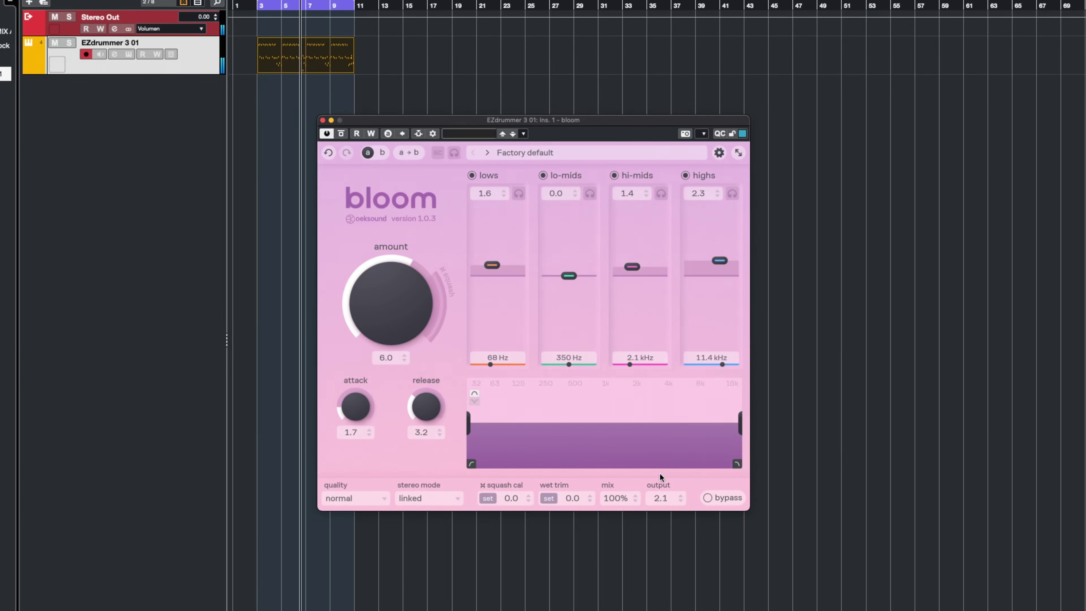
# Step: Set the quality to high and view the stereo mode options, keeping linked selected
pyautogui.click(382, 499)
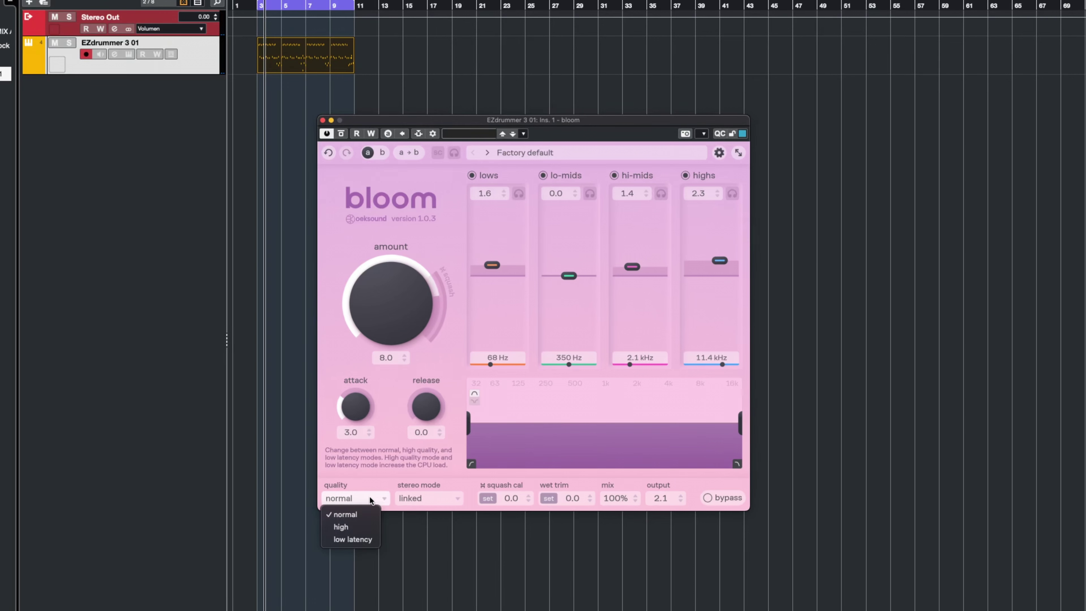
pyautogui.click(345, 527)
pyautogui.click(428, 498)
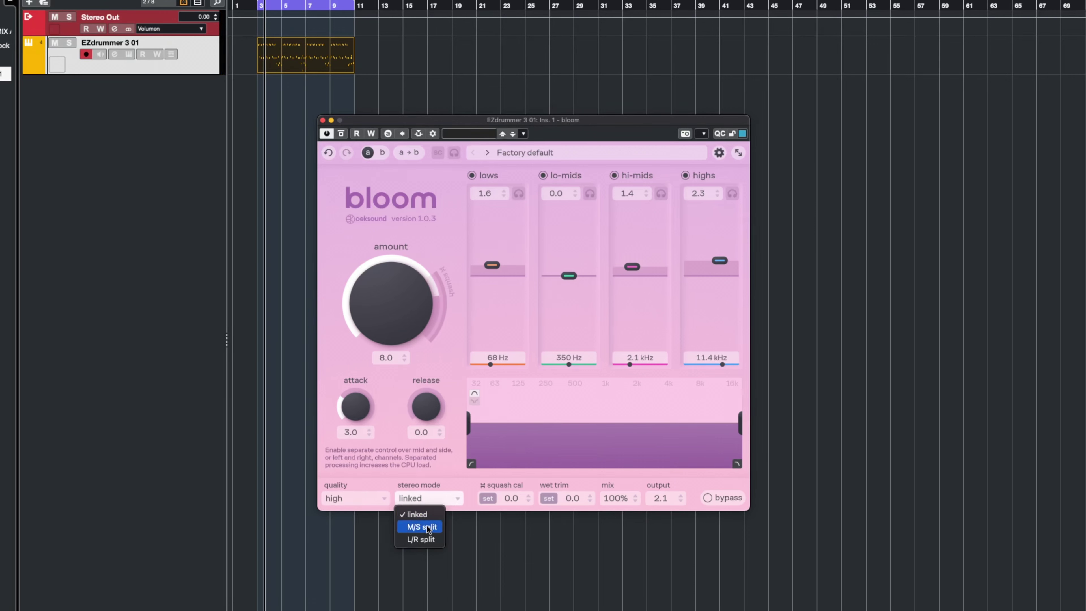
pyautogui.click(440, 464)
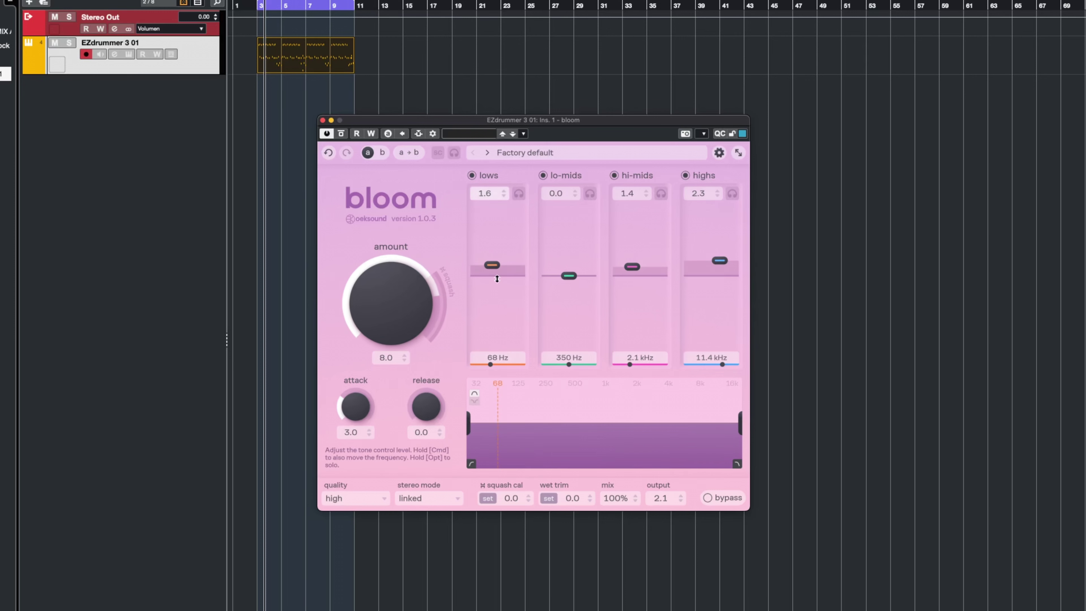
# Step: Play the drums with the amount at 8.9, squash calibration at -15.2 and output at -2.2, and compare against bypass
pyautogui.press('space')
pyautogui.moveTo(403, 301); pyautogui.dragTo(395, 282)
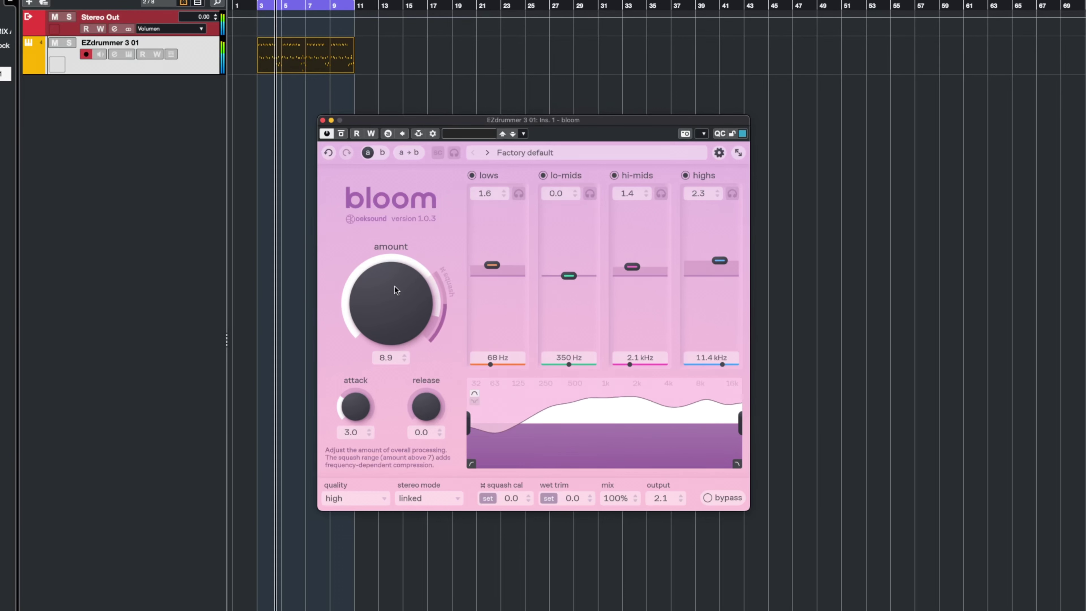
pyautogui.moveTo(494, 498); pyautogui.dragTo(507, 563)
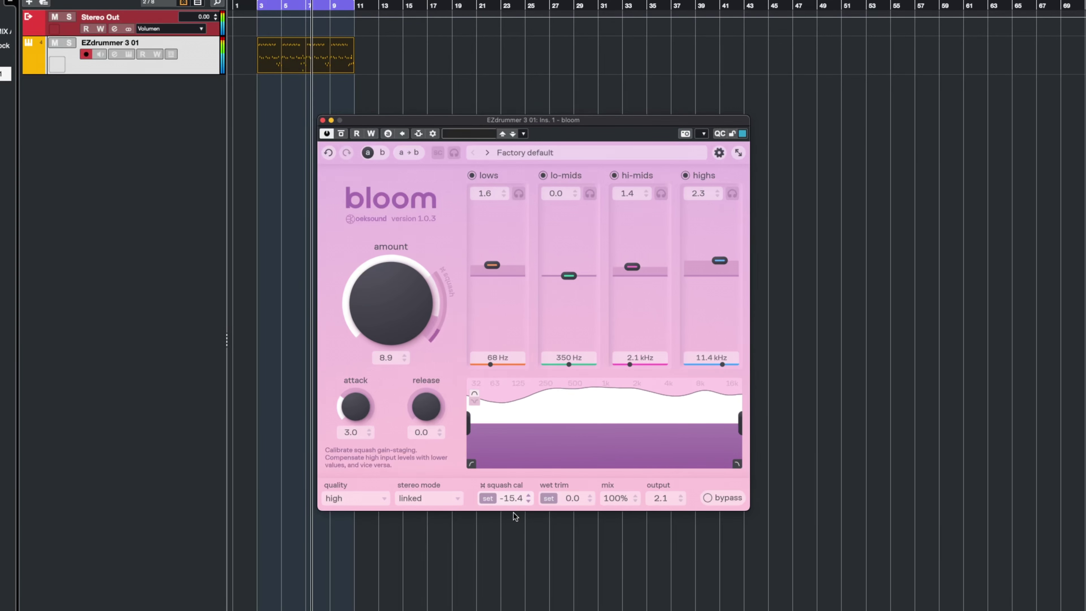
pyautogui.moveTo(661, 498); pyautogui.dragTo(658, 516)
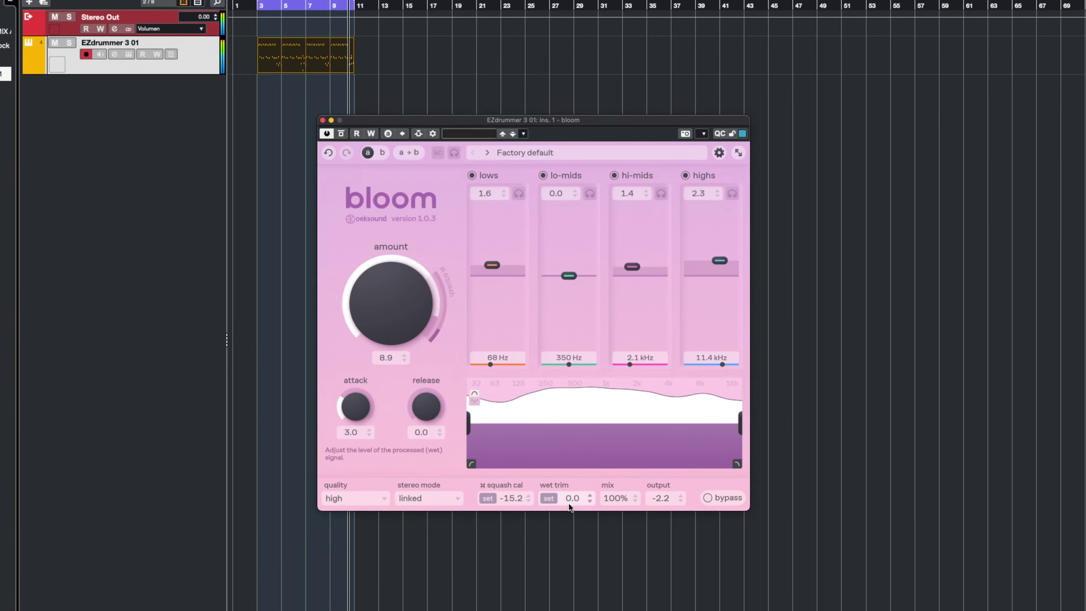
pyautogui.click(720, 499)
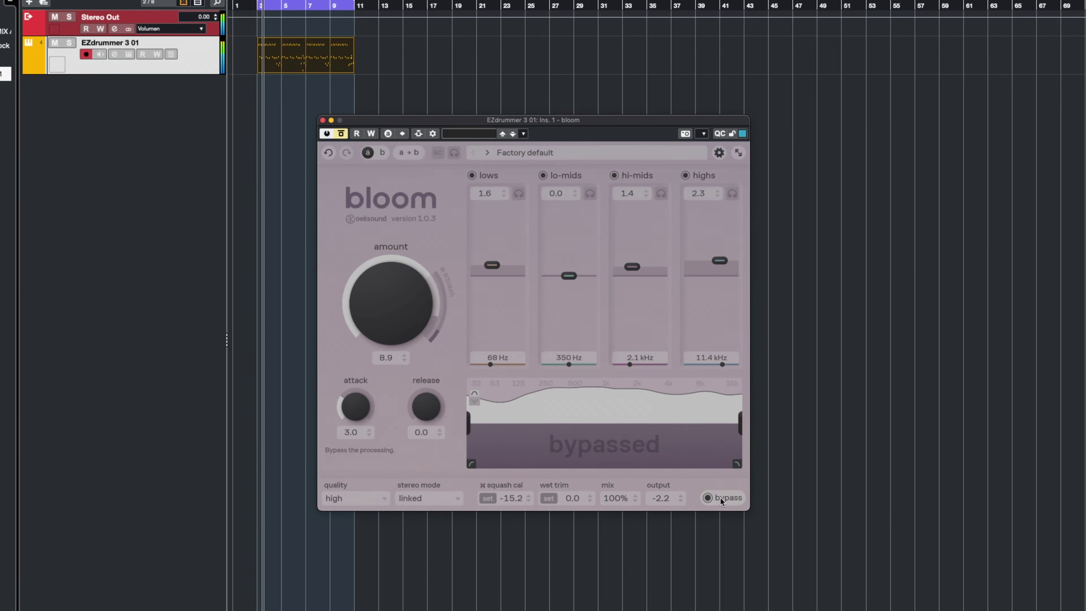
pyautogui.click(721, 499)
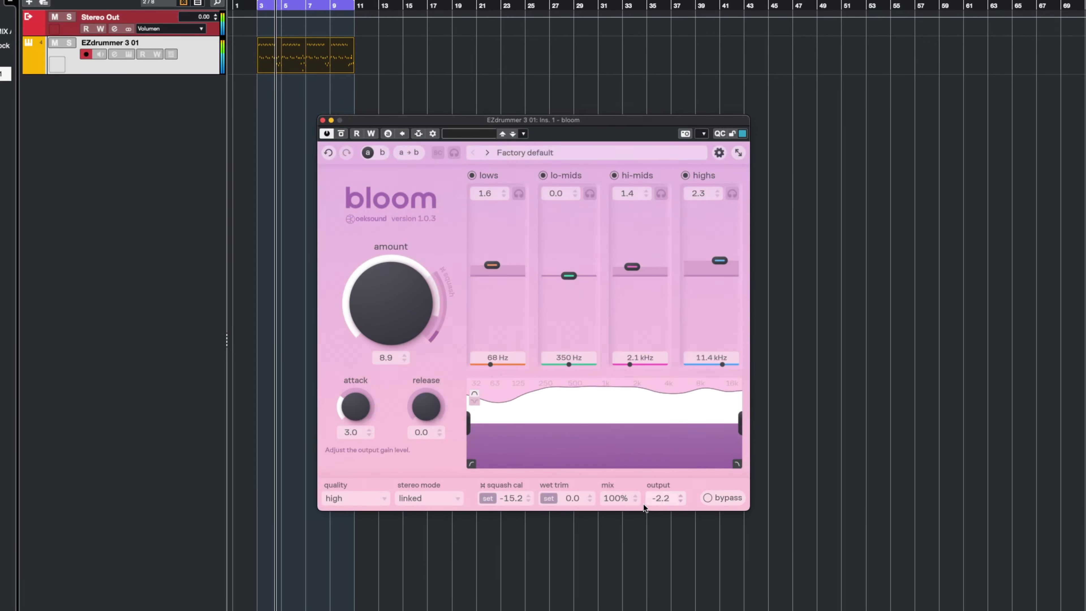
# Step: Lower the output to -5.1, set the squash calibration automatically, and sweep the amount down and back up
pyautogui.moveTo(663, 498); pyautogui.dragTo(657, 511)
pyautogui.click(487, 498)
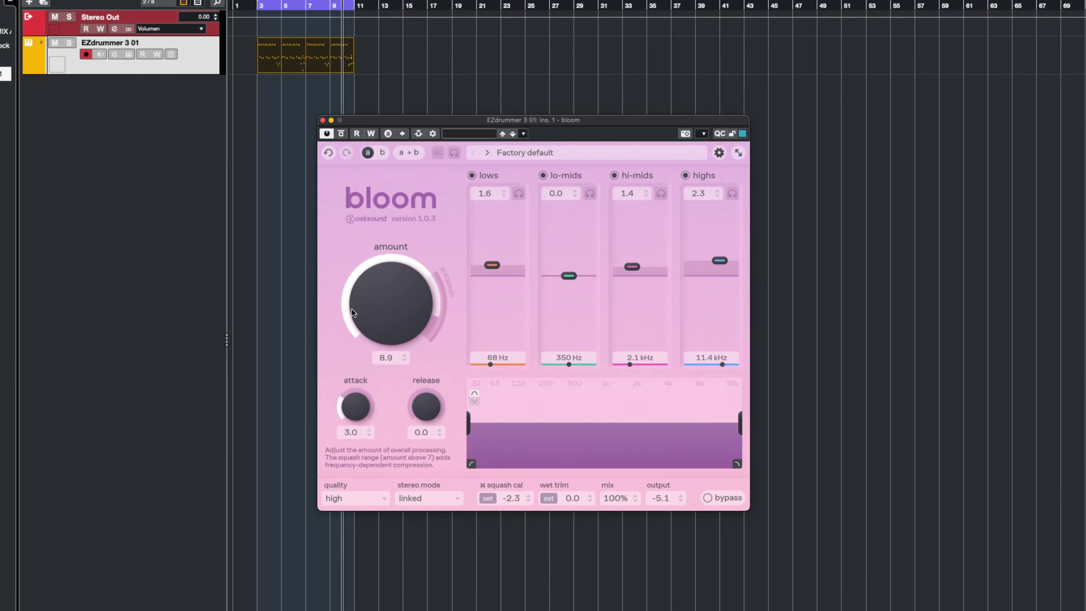
pyautogui.moveTo(377, 293); pyautogui.dragTo(380, 330)
pyautogui.moveTo(373, 325); pyautogui.dragTo(380, 284)
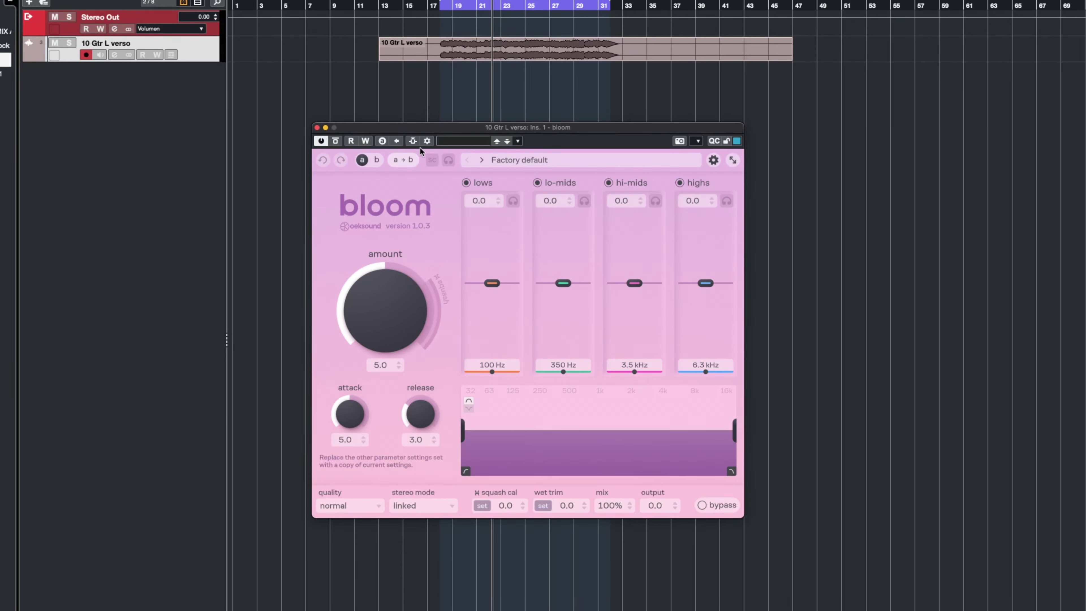
# Step: On the 10 Gtr L verso track, lower bloom's amount to 0.0 and bring it back up to 2.5
pyautogui.moveTo(385, 310); pyautogui.dragTo(378, 491)
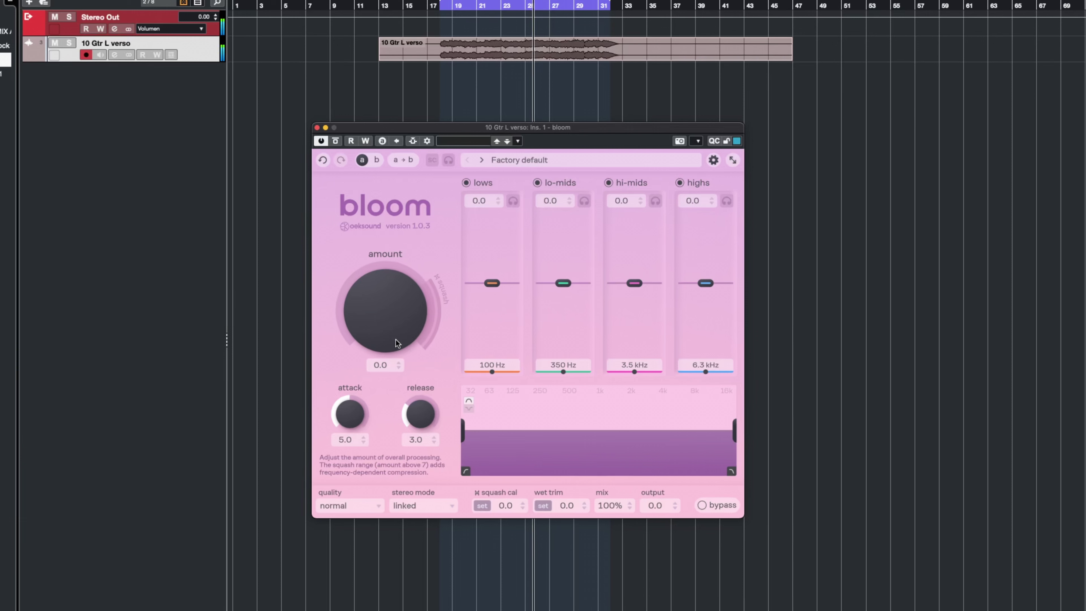
pyautogui.moveTo(386, 338); pyautogui.dragTo(378, 302)
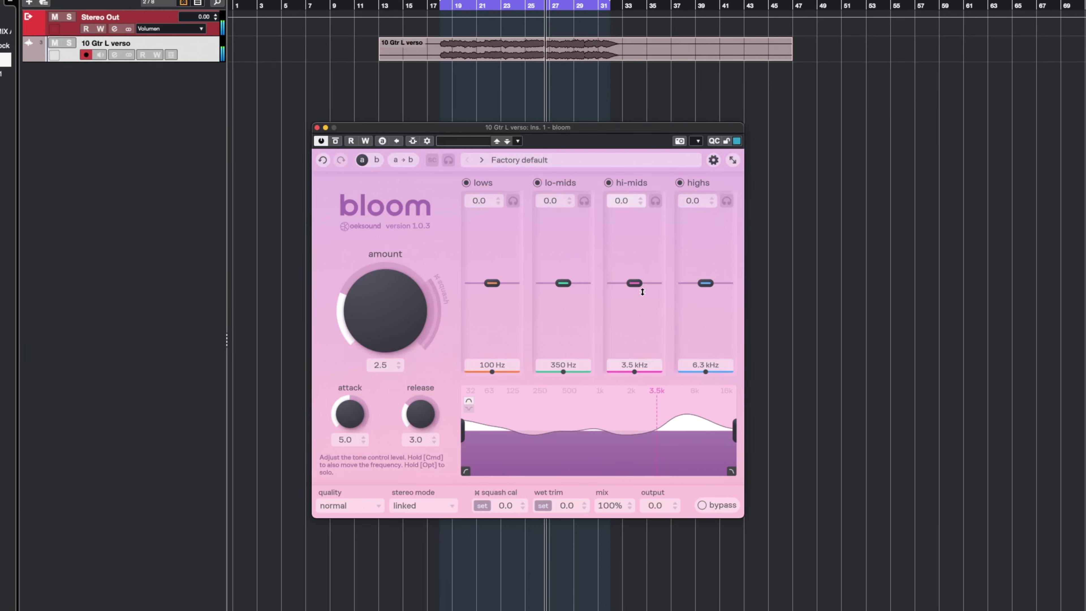
# Step: Boost the guitar's hi-mids by 2.2 at 1.6 kHz, highs by 1.3 at 2.5 kHz, and lows by 0.6 at 280 Hz
pyautogui.moveTo(642, 292); pyautogui.dragTo(627, 269)
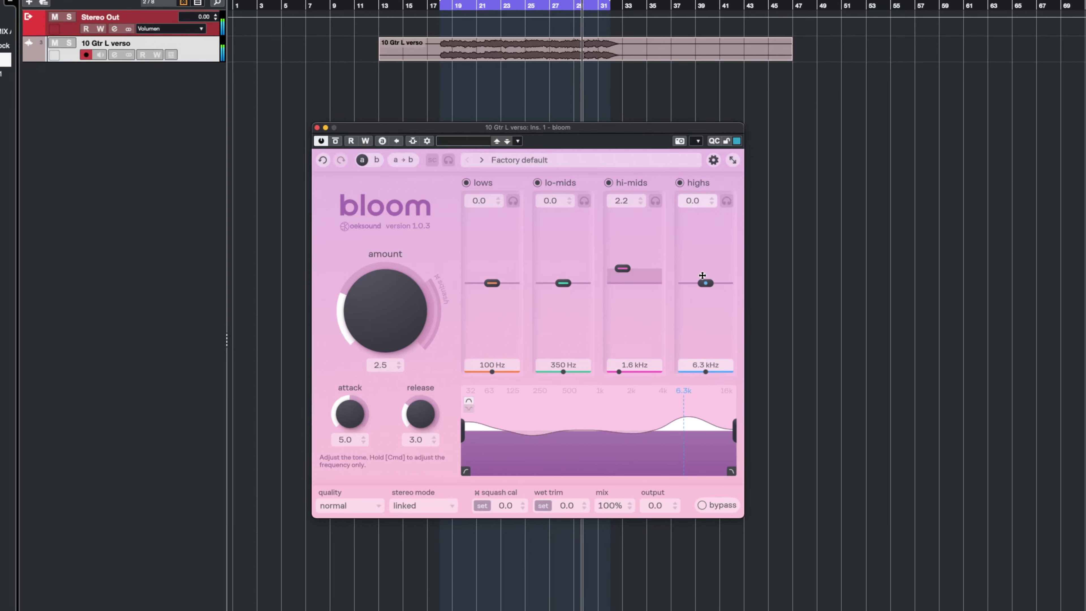
pyautogui.moveTo(705, 283)
pyautogui.mouseDown()
pyautogui.moveTo(694, 269)
pyautogui.moveTo(680, 274)
pyautogui.mouseUp()
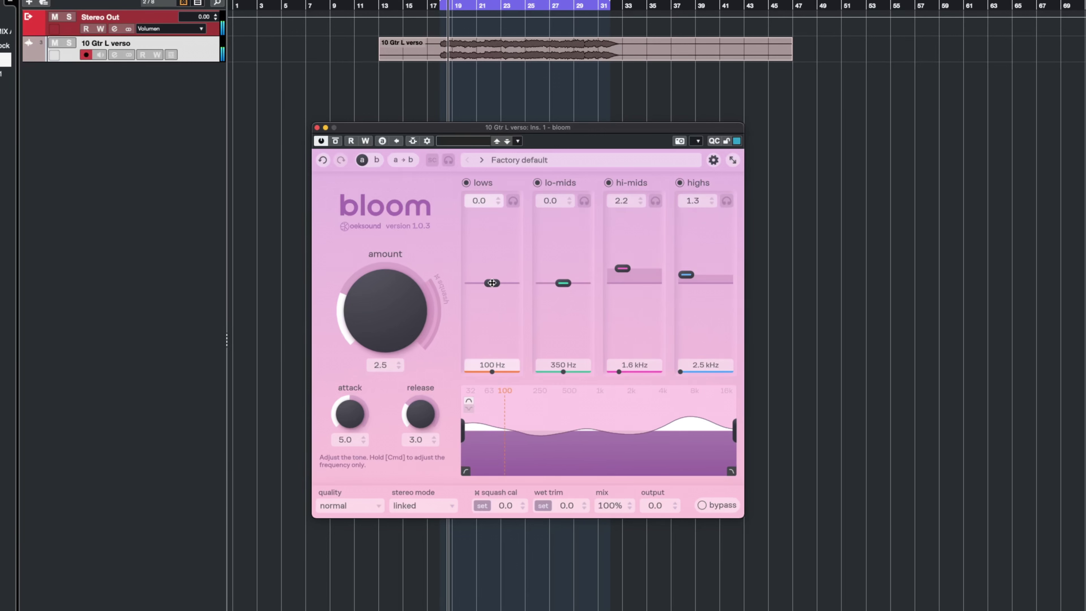
pyautogui.moveTo(492, 282); pyautogui.dragTo(494, 274)
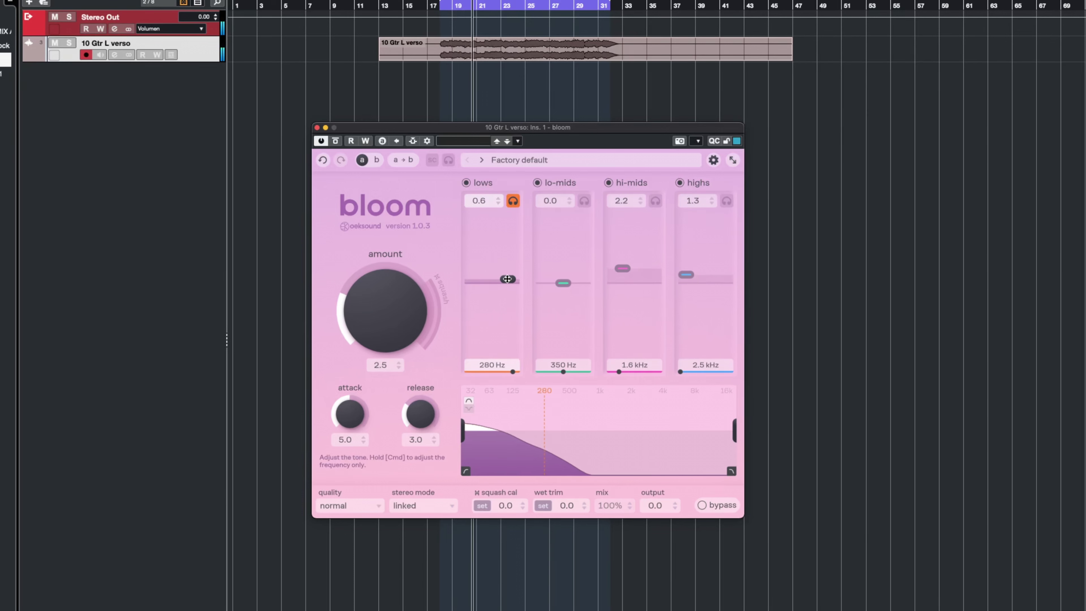
pyautogui.moveTo(507, 278); pyautogui.dragTo(507, 278)
# Step: Raise the amount to 5.8 and compare the guitar against bypass, leaving the processing active
pyautogui.moveTo(375, 333); pyautogui.dragTo(385, 270)
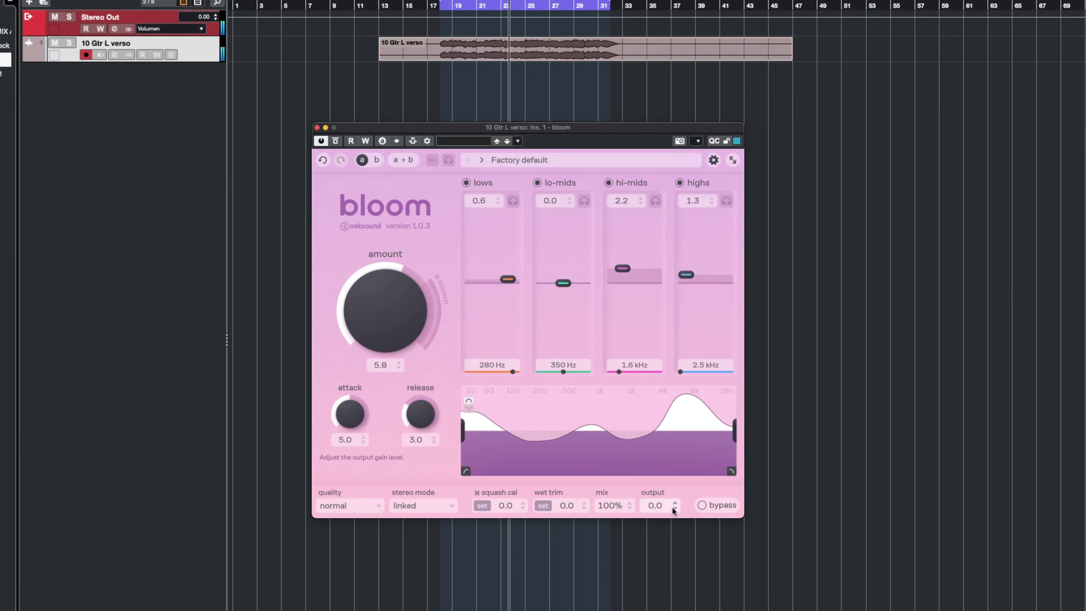
pyautogui.click(727, 507)
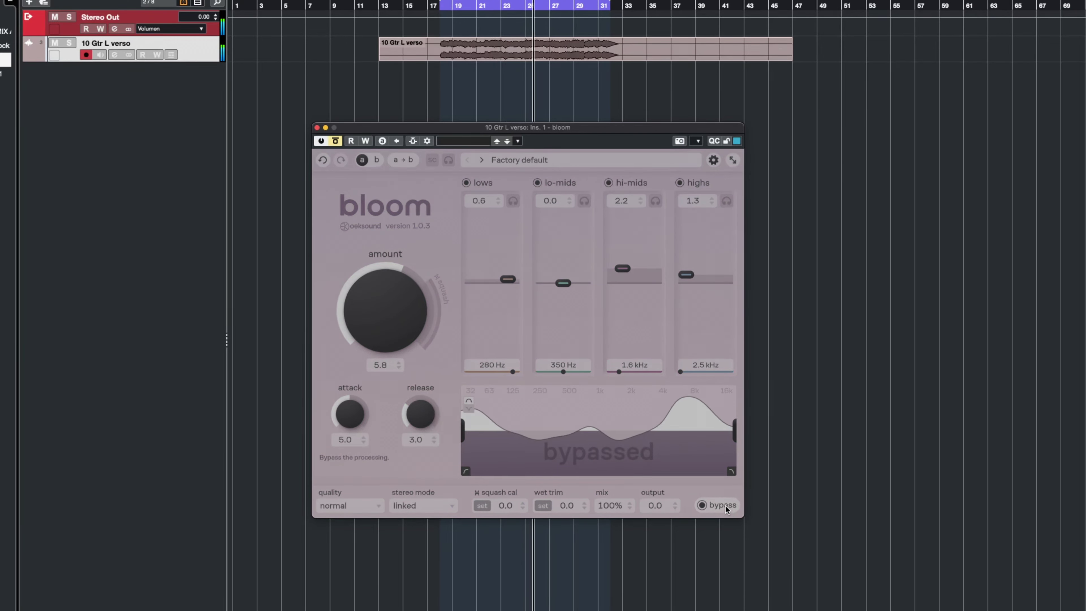
pyautogui.click(726, 505)
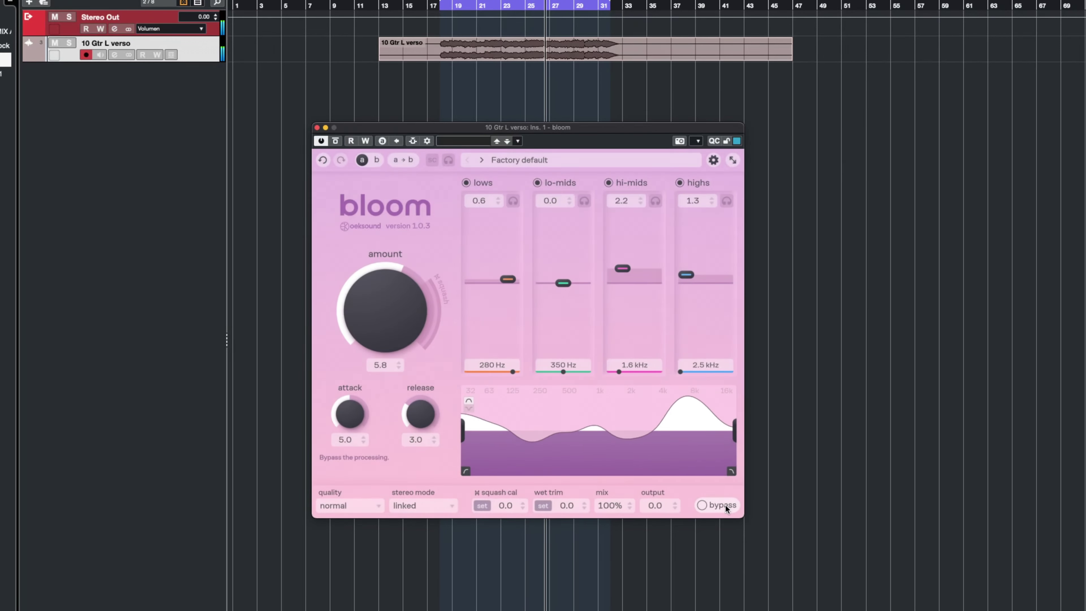
# Step: In soothe2 on the guitar track, move band 3 to 2.2 kHz with 10.0 dB sensitivity and set the sharpness to 9.6
pyautogui.click(121, 144)
pyautogui.press('space')
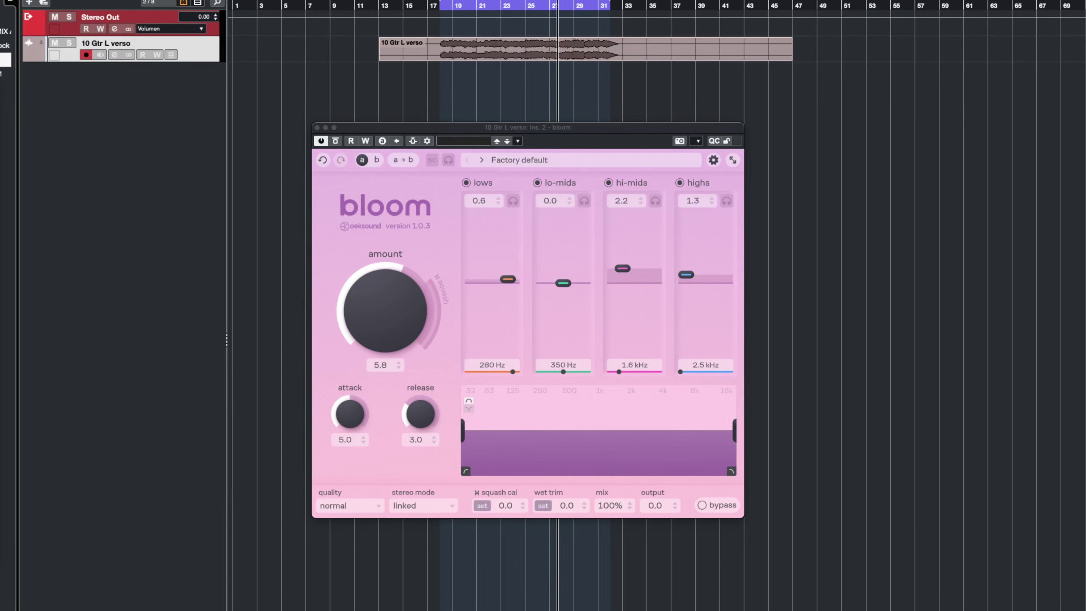
pyautogui.moveTo(589, 305)
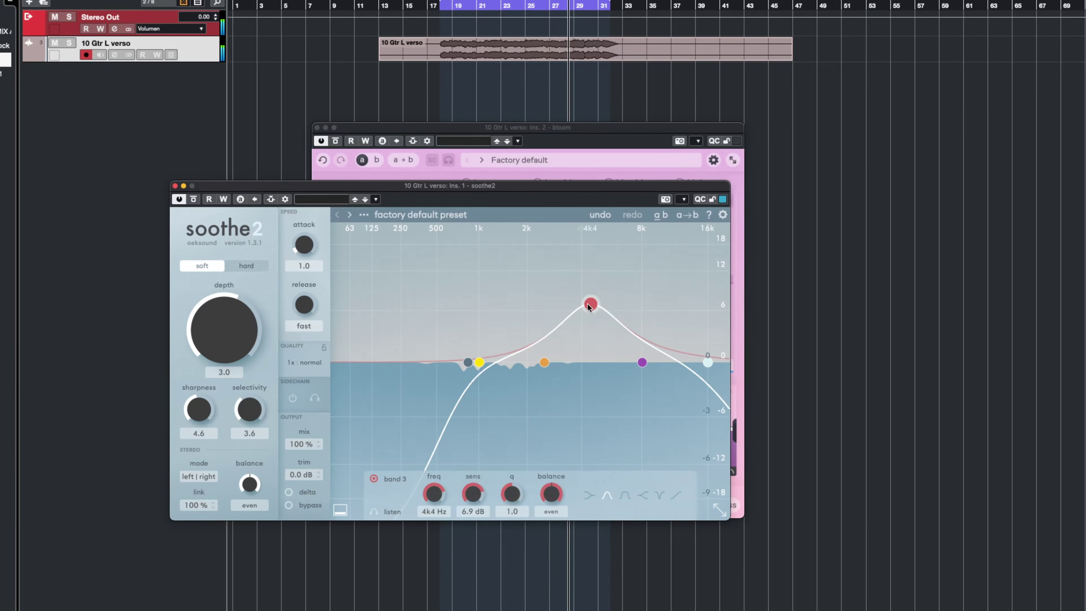
pyautogui.moveTo(590, 307); pyautogui.dragTo(529, 281)
pyautogui.moveTo(195, 410); pyautogui.dragTo(210, 357)
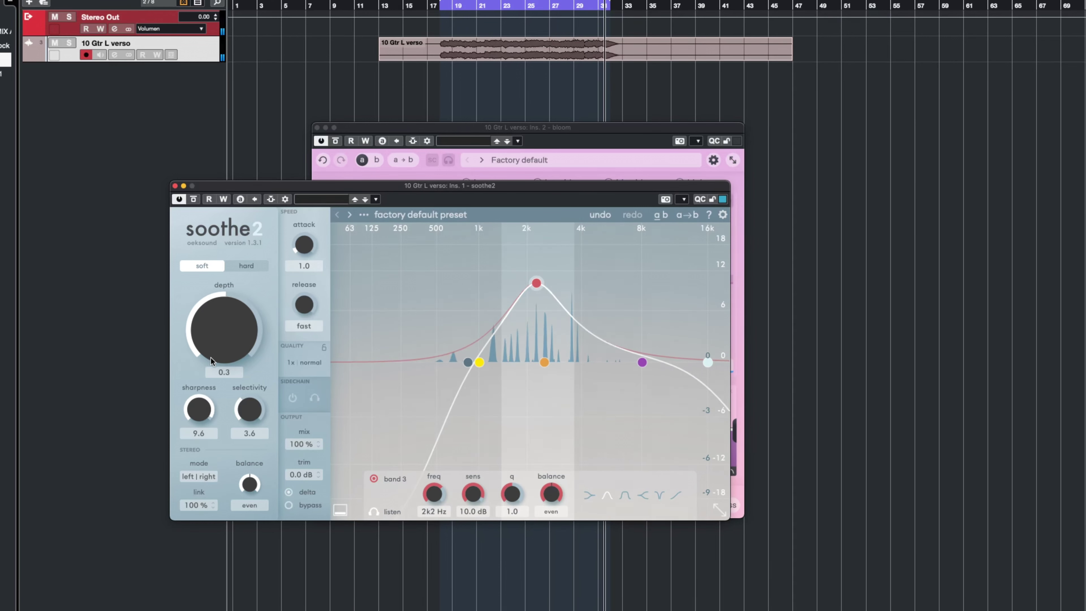
# Step: In soothe2, set the attack to fast, band 3 to 1.7 kHz with 12 dB sensitivity and Q 0.9, depth to -1.4, and close its window
pyautogui.moveTo(310, 251); pyautogui.dragTo(304, 271)
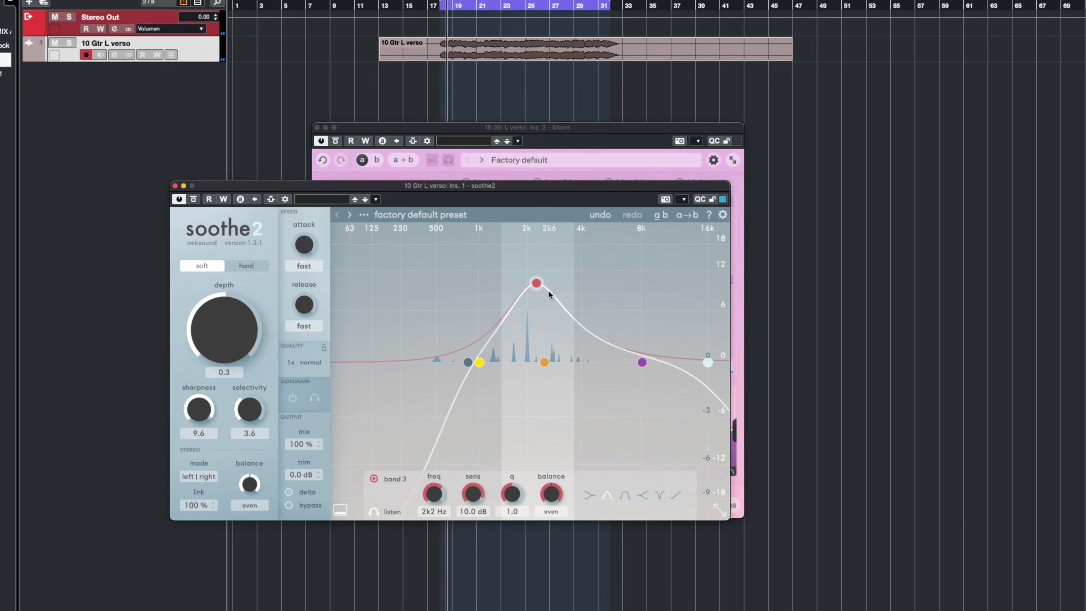
pyautogui.moveTo(549, 293); pyautogui.dragTo(532, 280)
pyautogui.moveTo(207, 354); pyautogui.dragTo(207, 346)
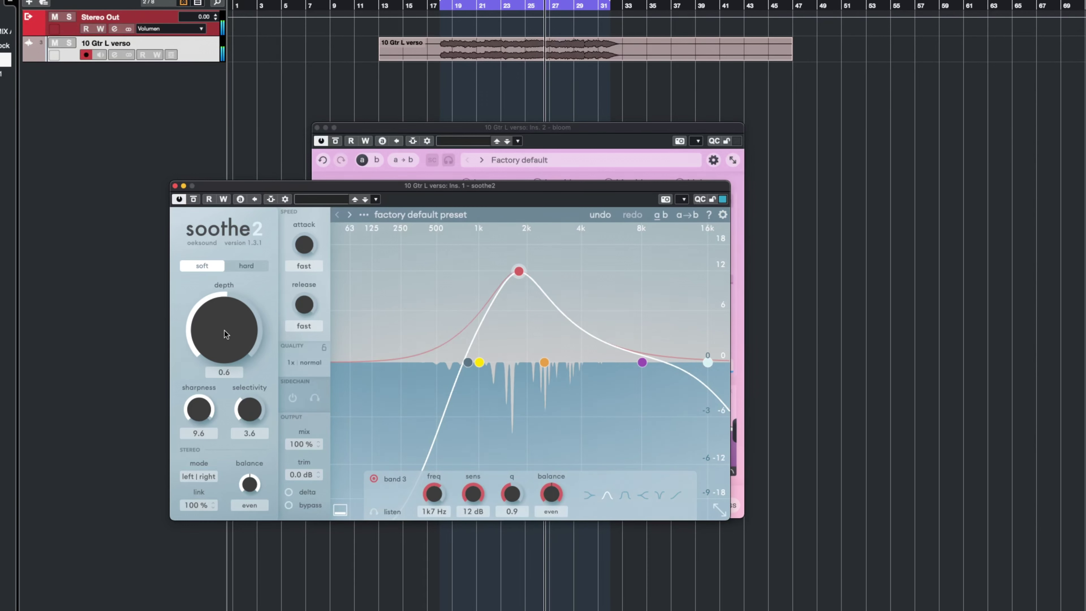
pyautogui.moveTo(226, 334); pyautogui.dragTo(220, 346)
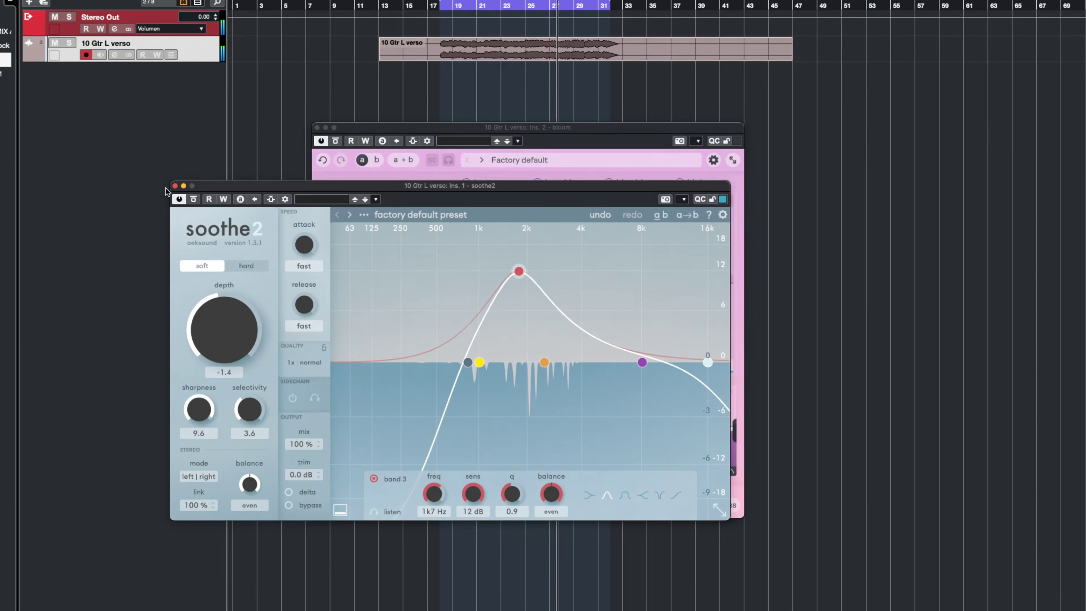
pyautogui.click(175, 186)
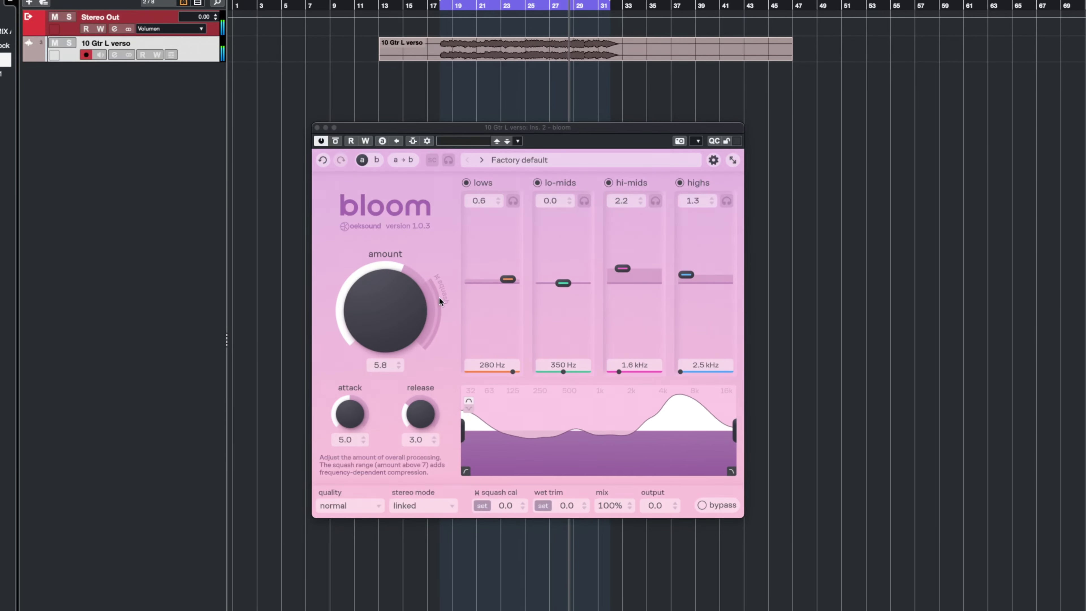
# Step: Raise bloom's amount on the guitar to 6.7 and compare against bypass during playback, leaving the processing active
pyautogui.moveTo(454, 291); pyautogui.dragTo(454, 278)
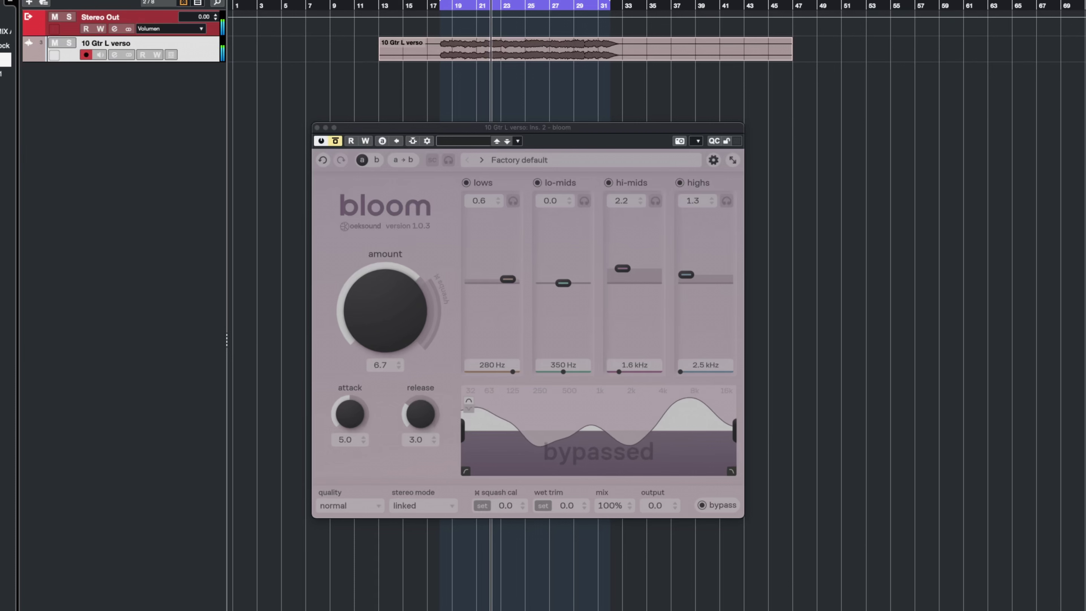
pyautogui.press('b')
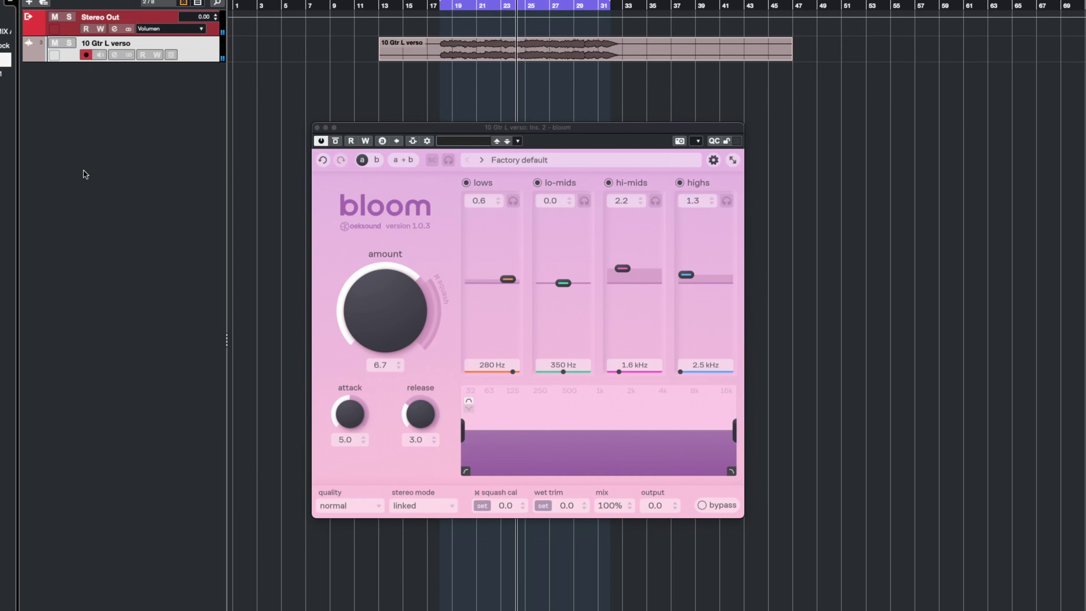
pyautogui.press('space')
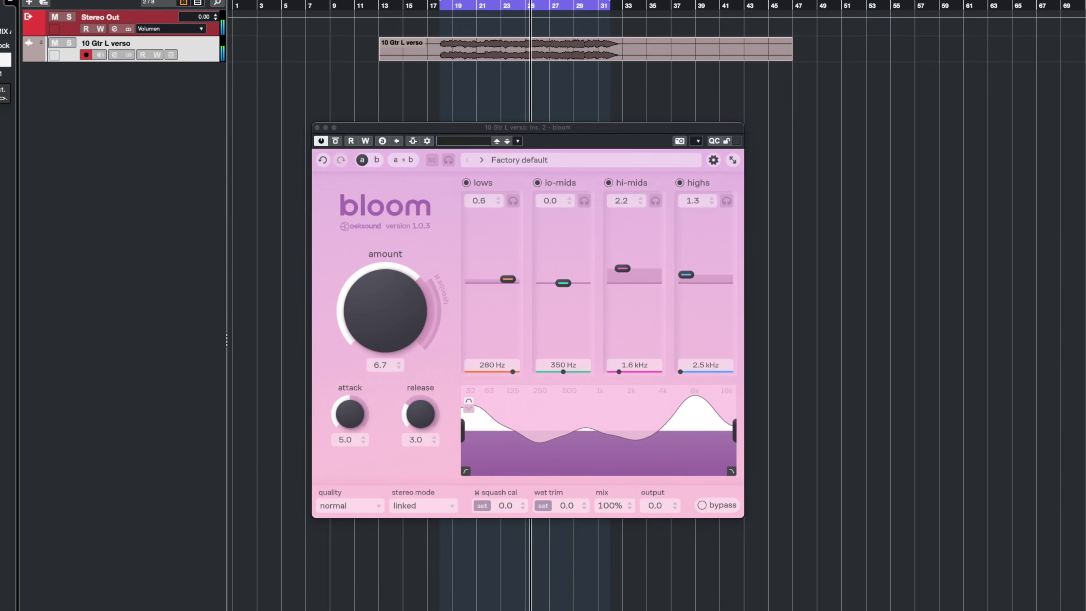
pyautogui.press('b')
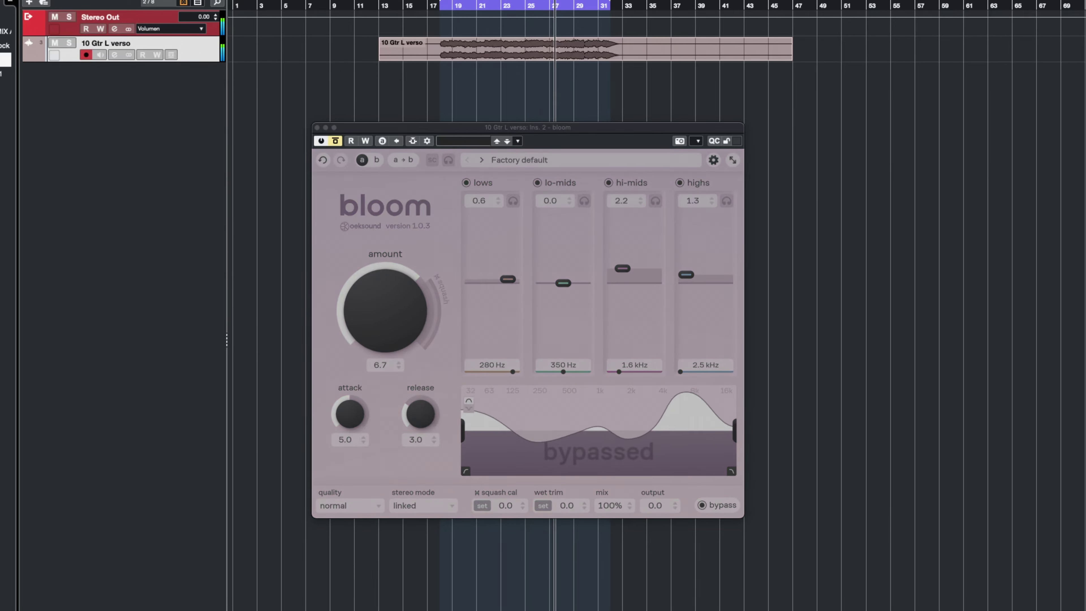
pyautogui.press('b')
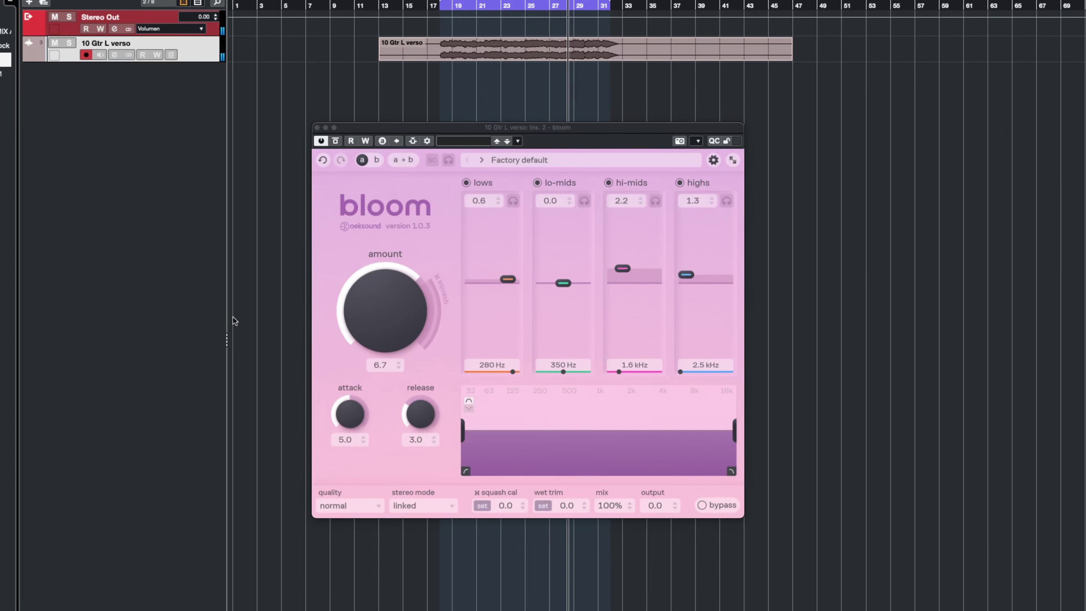
# Step: Raise the amount to 7.6 during playback, auto-set the squash calibration and raise the output to 5.1, comparing against bypass
pyautogui.click(378, 339)
pyautogui.press('space')
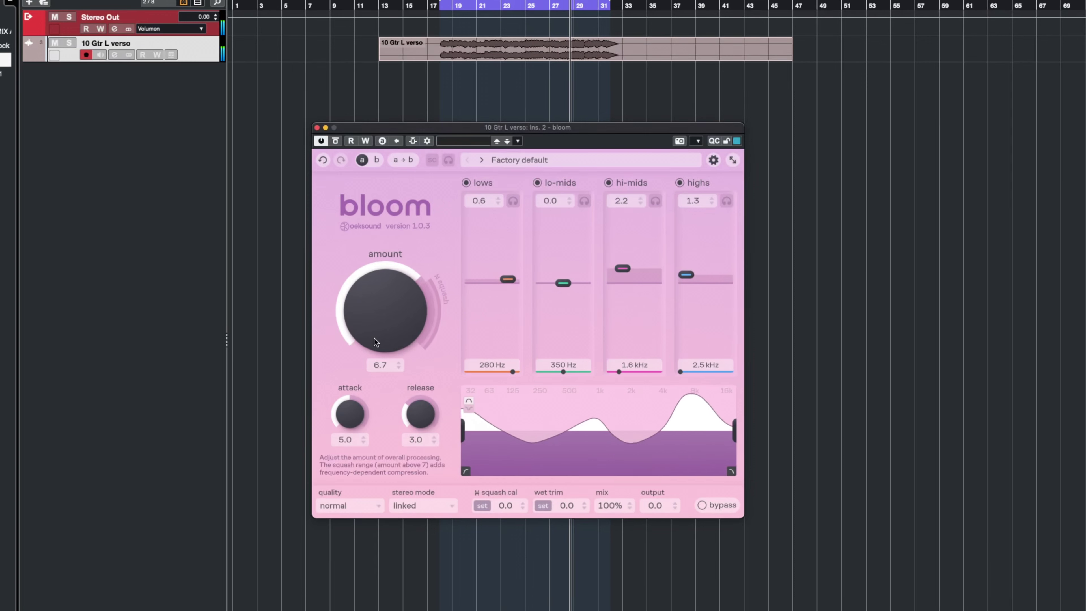
pyautogui.moveTo(374, 339)
pyautogui.mouseDown()
pyautogui.moveTo(373, 309)
pyautogui.moveTo(382, 324)
pyautogui.mouseUp()
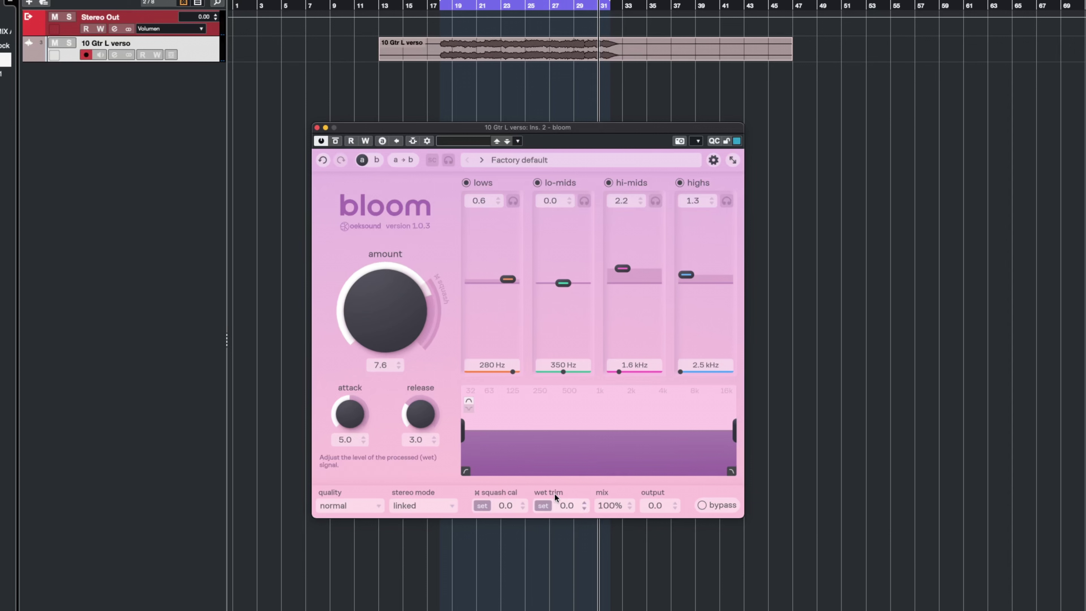
pyautogui.click(482, 506)
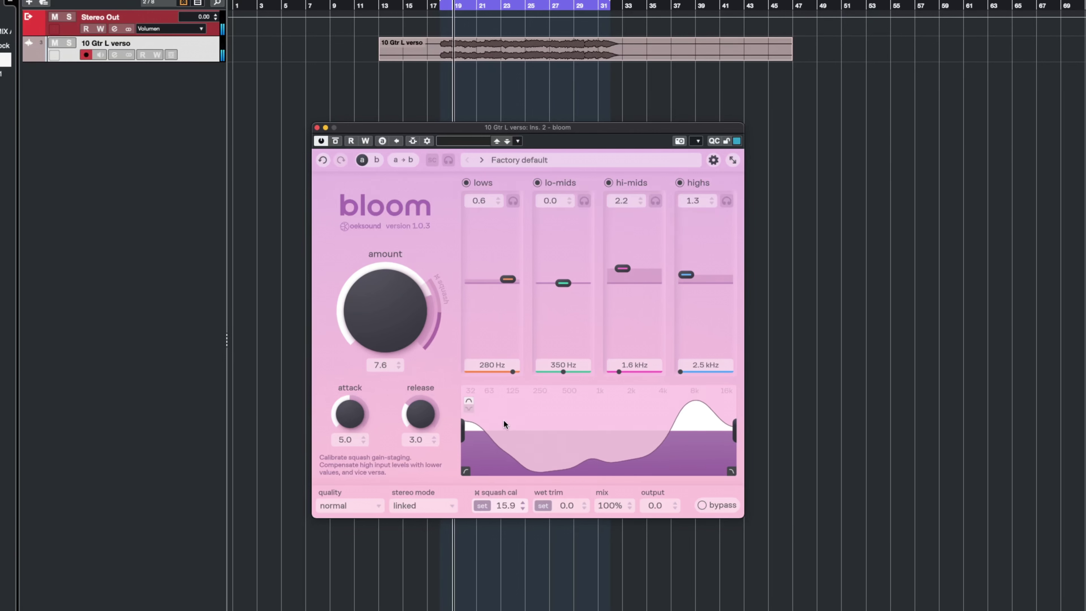
pyautogui.moveTo(658, 503); pyautogui.dragTo(635, 504)
pyautogui.click(702, 505)
pyautogui.click(702, 505)
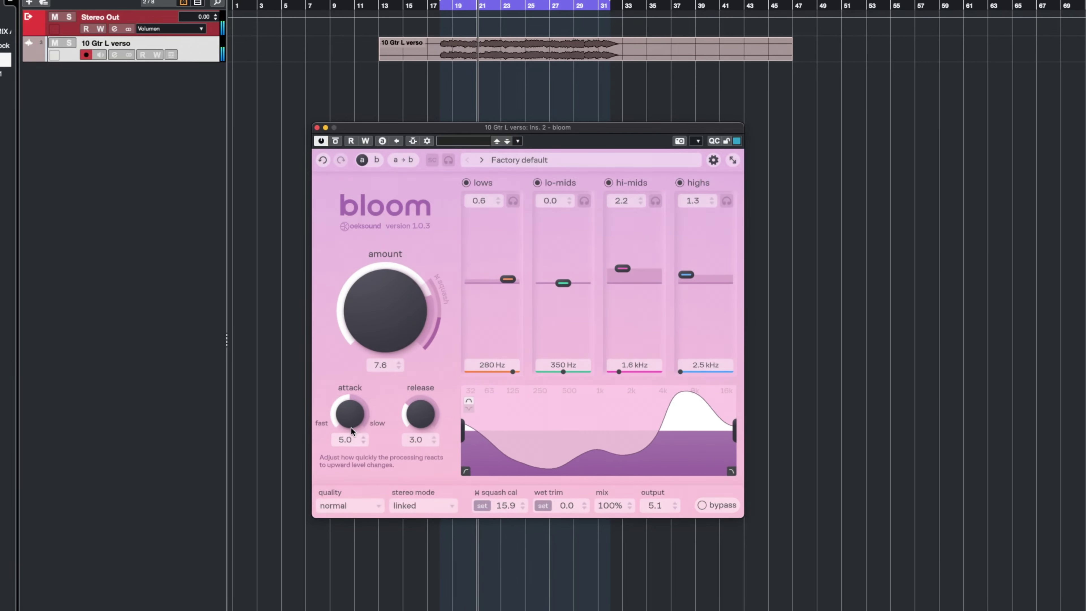
# Step: Try attack 0.0 and release 1.9, settle on attack 5.4 and release 3.0, and compare the guitar against bypass
pyautogui.moveTo(390, 415); pyautogui.dragTo(340, 466)
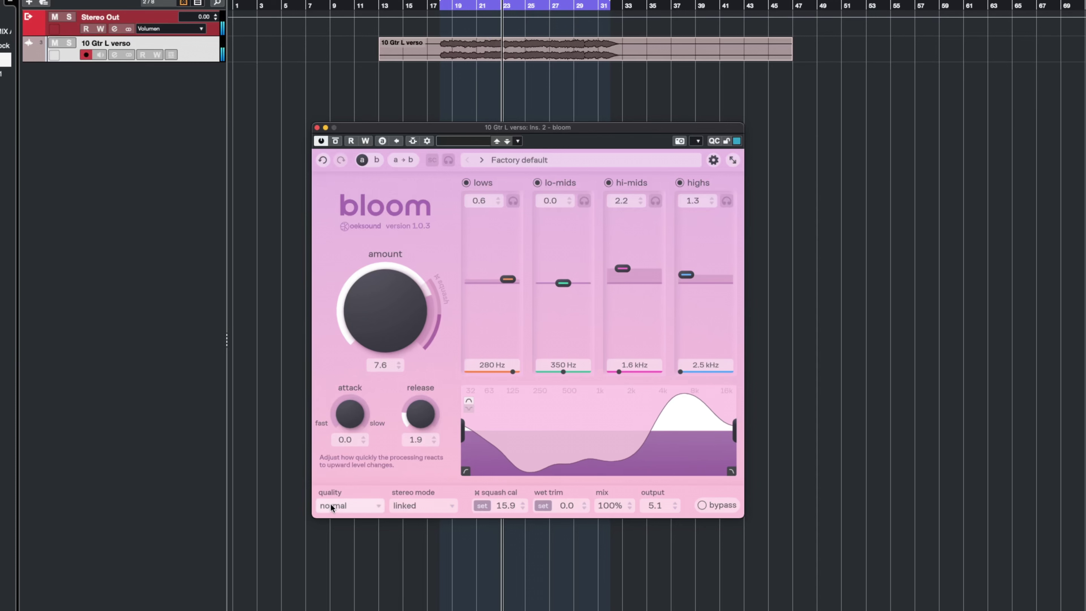
pyautogui.moveTo(349, 413); pyautogui.dragTo(353, 347)
pyautogui.moveTo(420, 413); pyautogui.dragTo(420, 385)
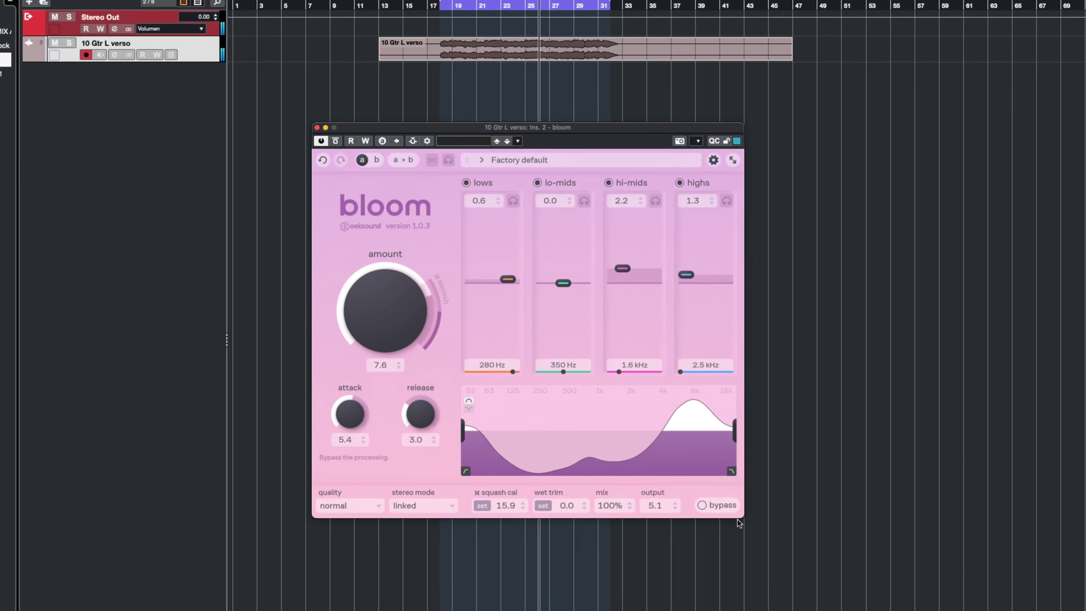
pyautogui.click(723, 508)
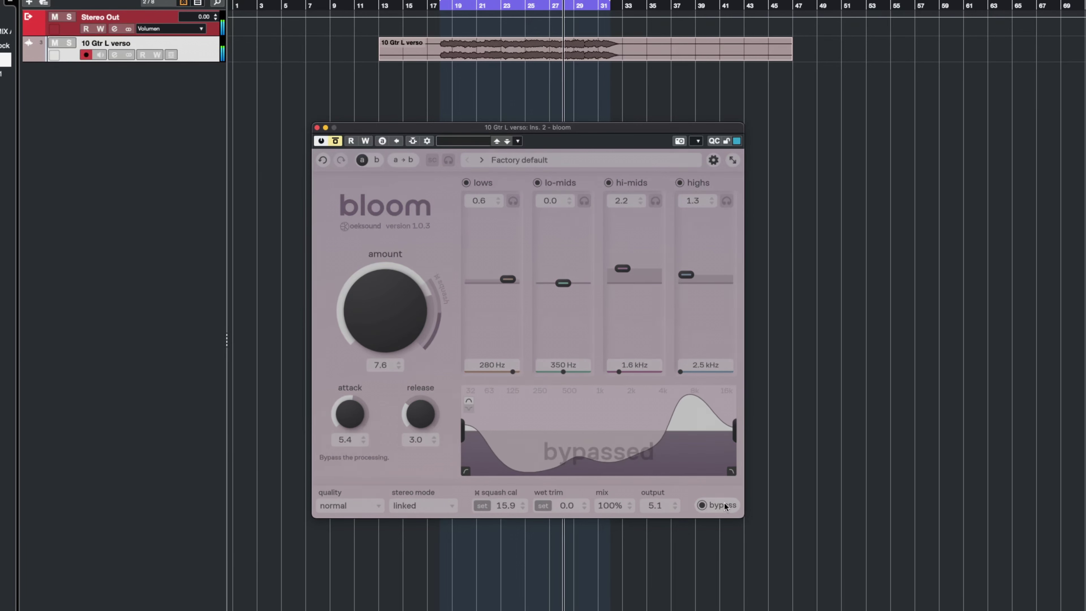
pyautogui.click(723, 506)
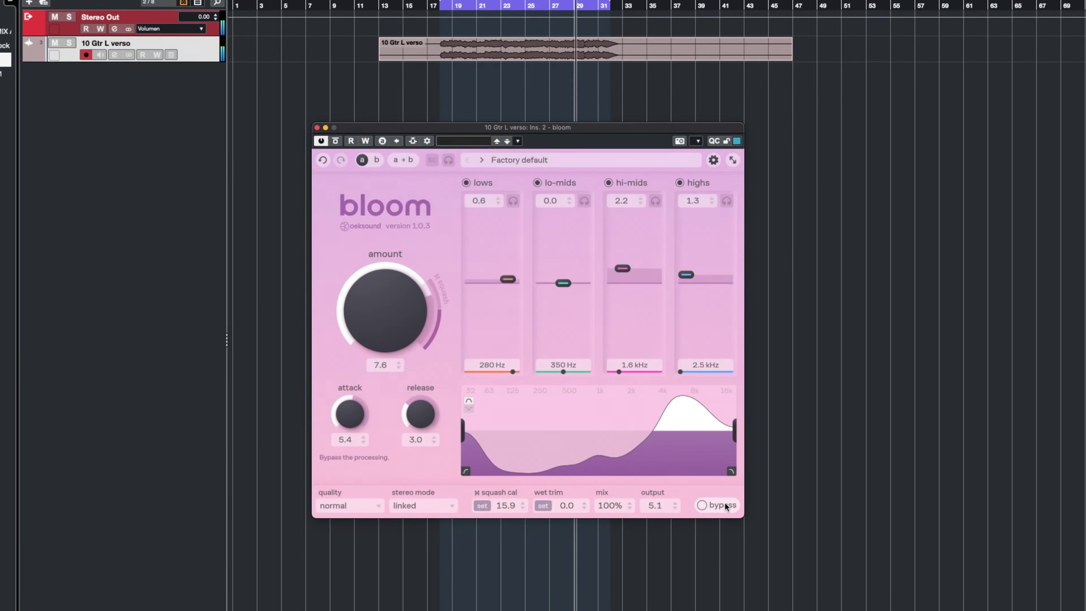
# Step: Set the amount to 7.4, squash calibration to 18.3 and output to 3.4, and compare the guitar against bypass
pyautogui.scroll(-1, 386, 325)
pyautogui.scroll(-1, 384, 324)
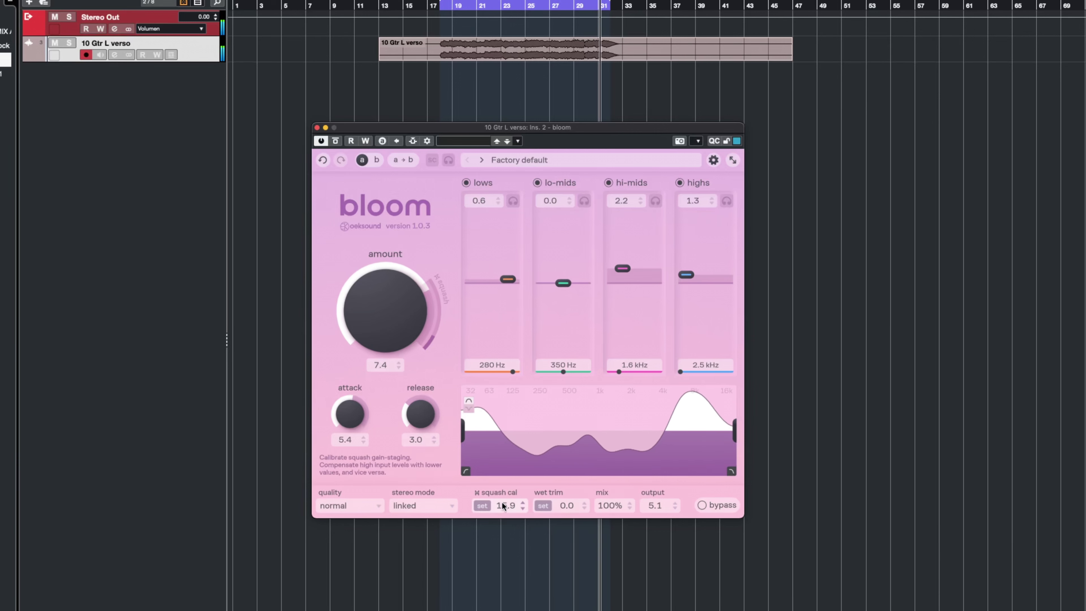
pyautogui.moveTo(502, 502); pyautogui.dragTo(501, 488)
pyautogui.moveTo(647, 510); pyautogui.dragTo(643, 516)
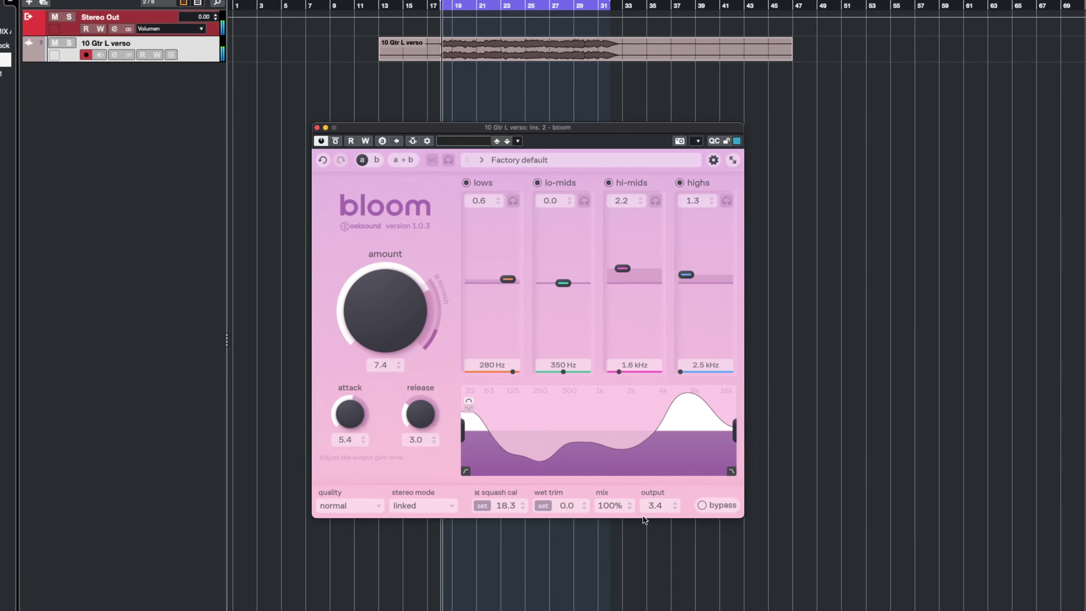
pyautogui.click(194, 80)
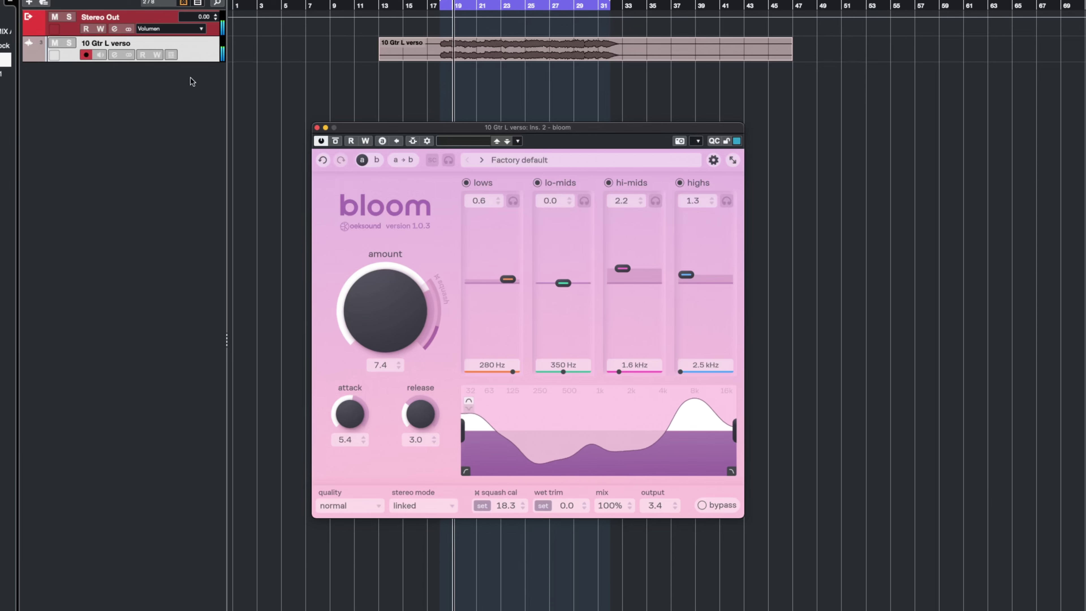
pyautogui.press('b')
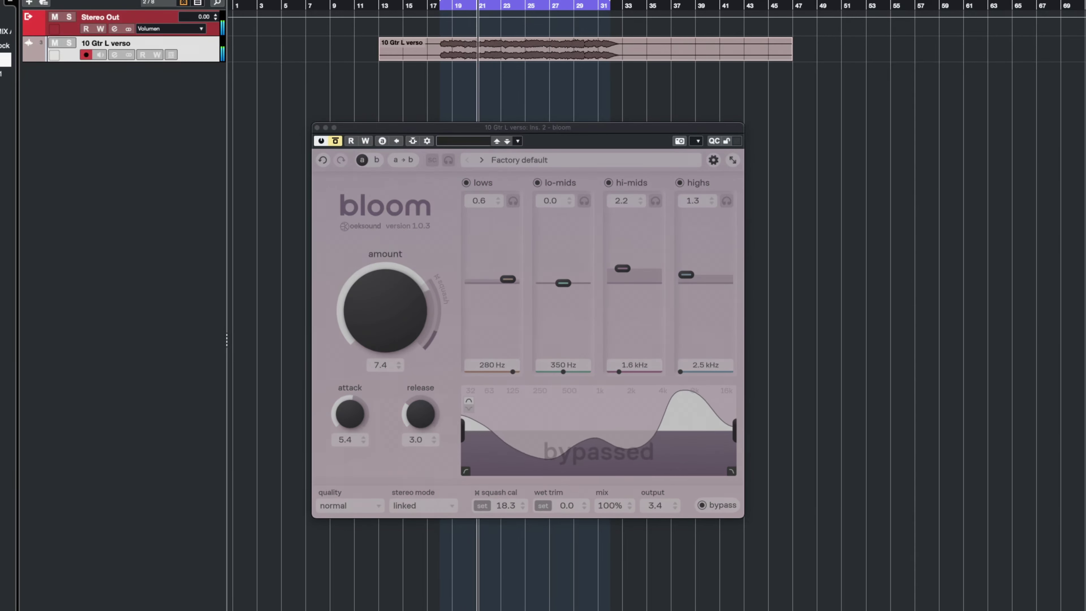
pyautogui.press('b')
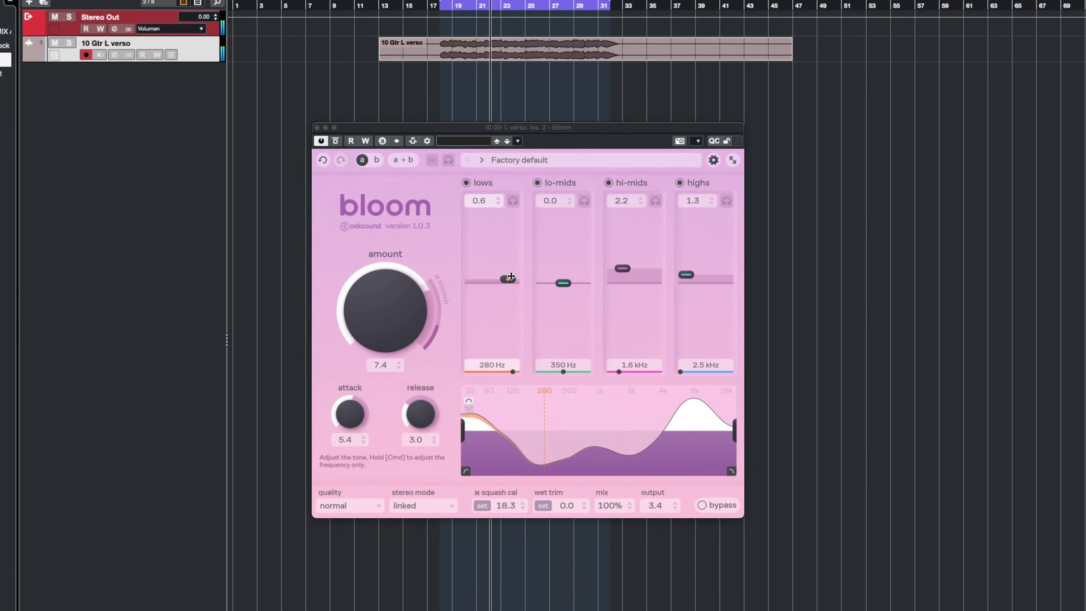
# Step: Boost the guitar's lows to 5.8 at 290 Hz and compare against bypass, leaving the processing active
pyautogui.moveTo(509, 279); pyautogui.dragTo(513, 244)
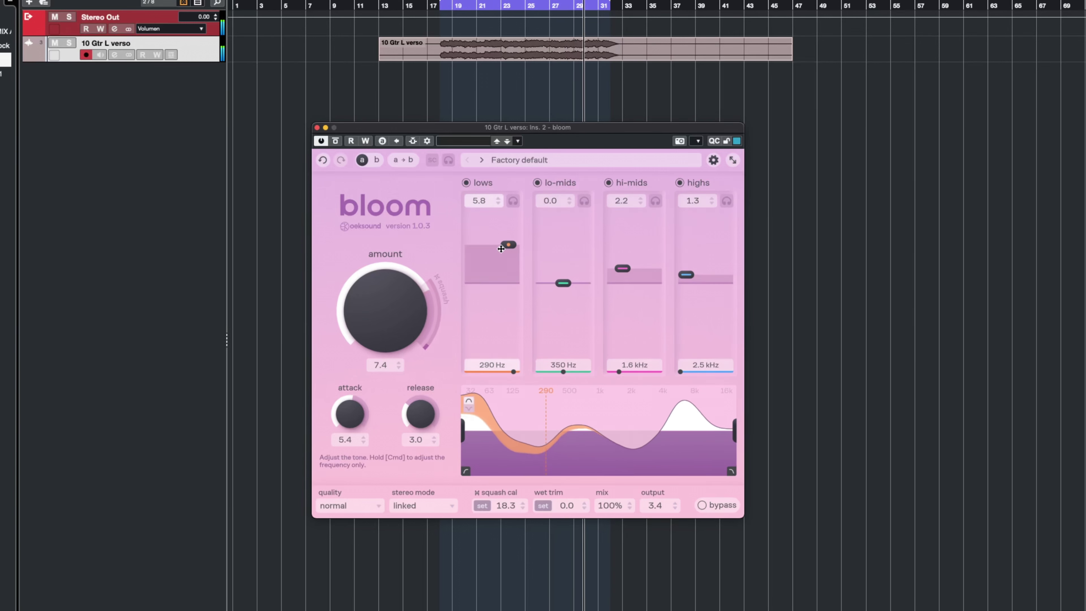
pyautogui.press('space')
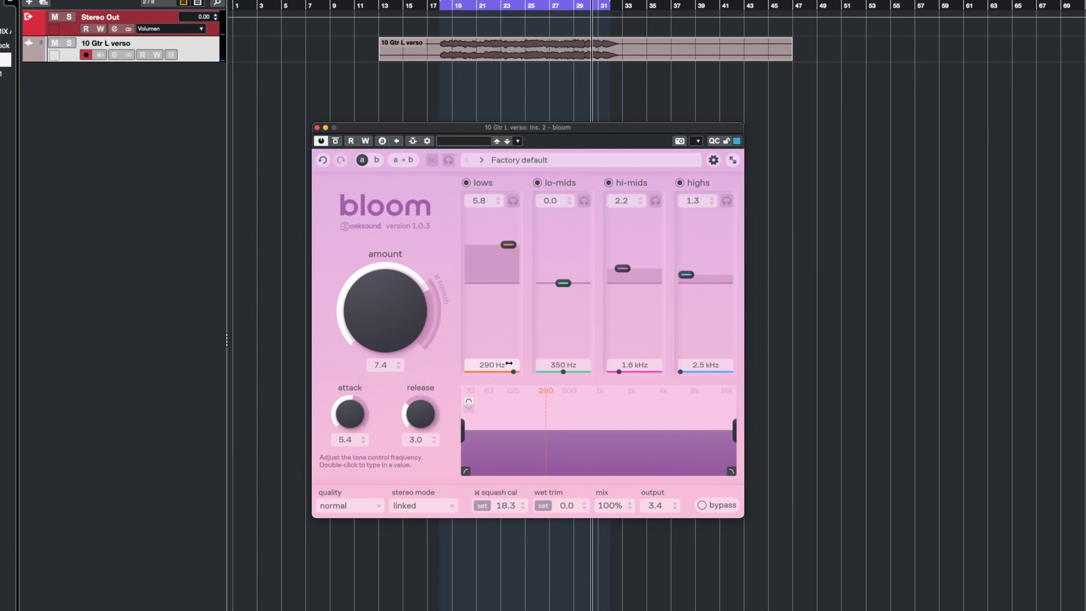
pyautogui.click(335, 141)
pyautogui.press('space')
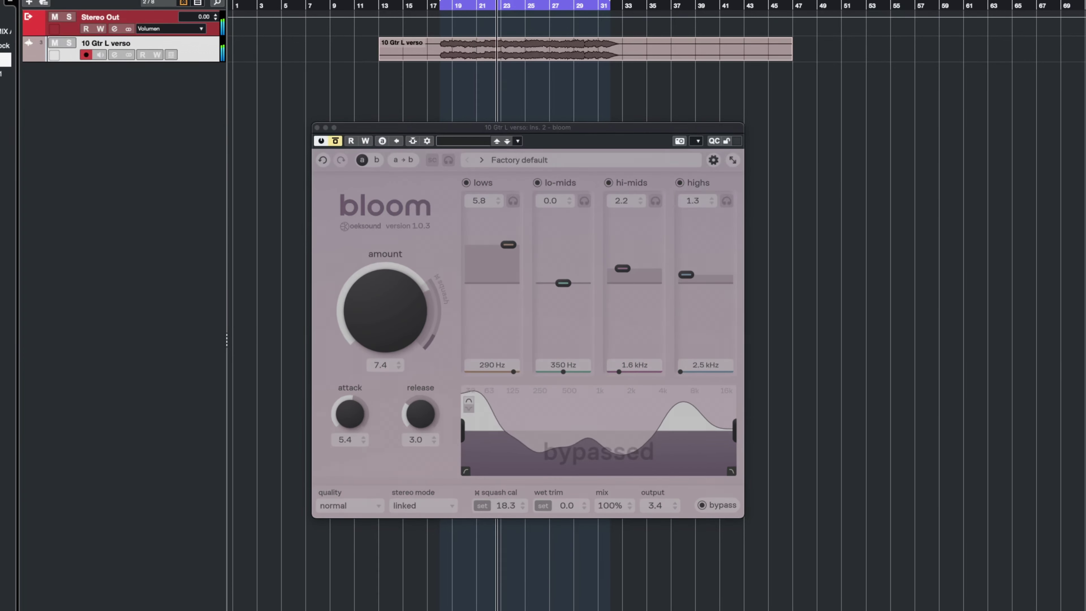
pyautogui.click(335, 140)
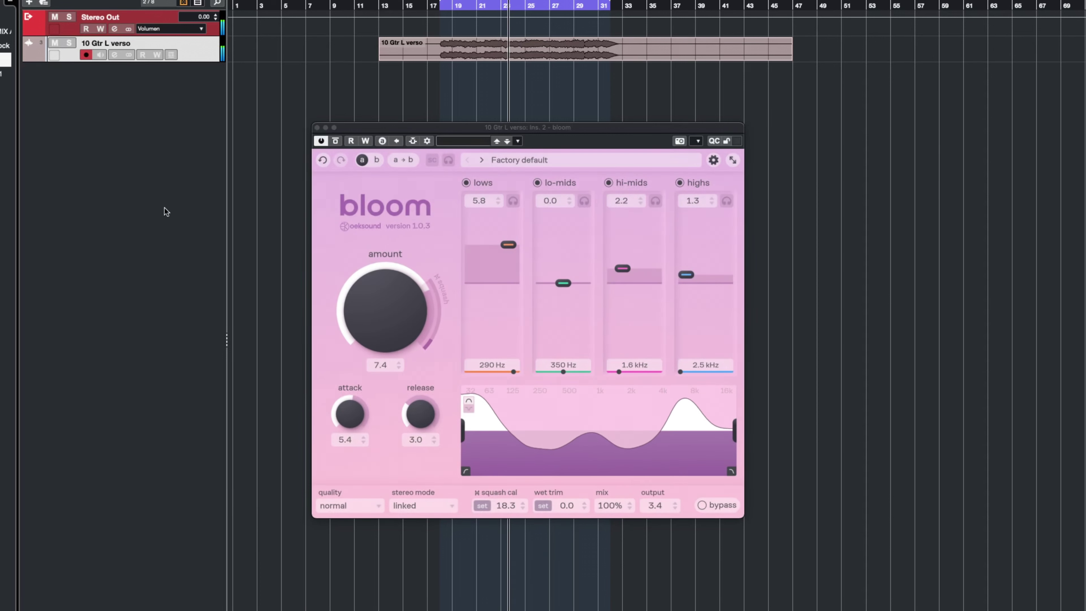
pyautogui.press('space')
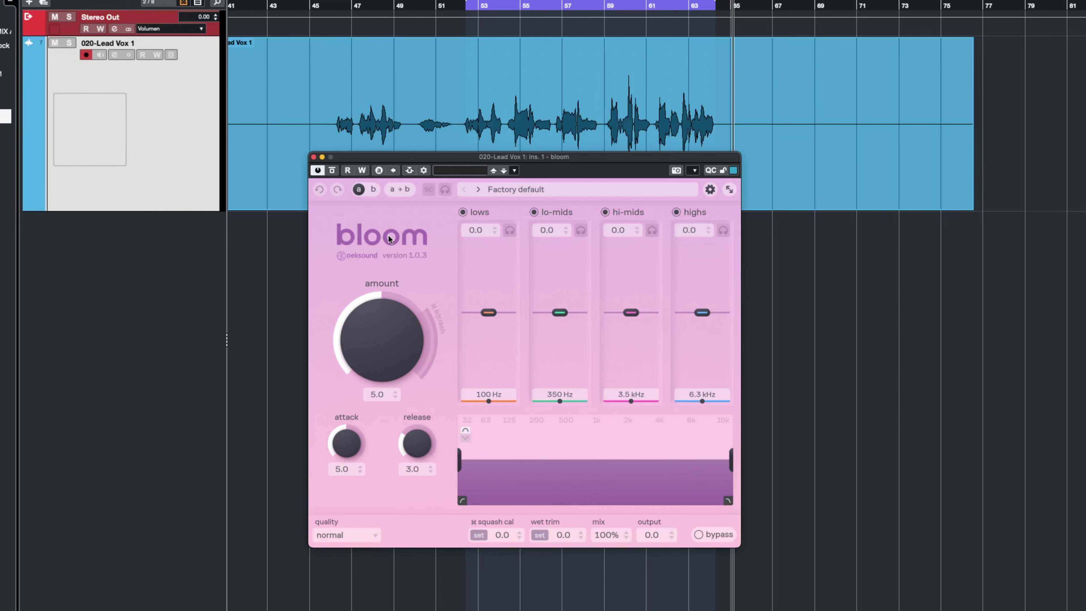
# Step: On the lead vocal, set highs to 6.8 at 8.9 kHz, hi-mids 3.5 at 2.7 kHz, lo-mids -1.2 at 175 Hz, lows -3.5 at 250 Hz
pyautogui.press('space')
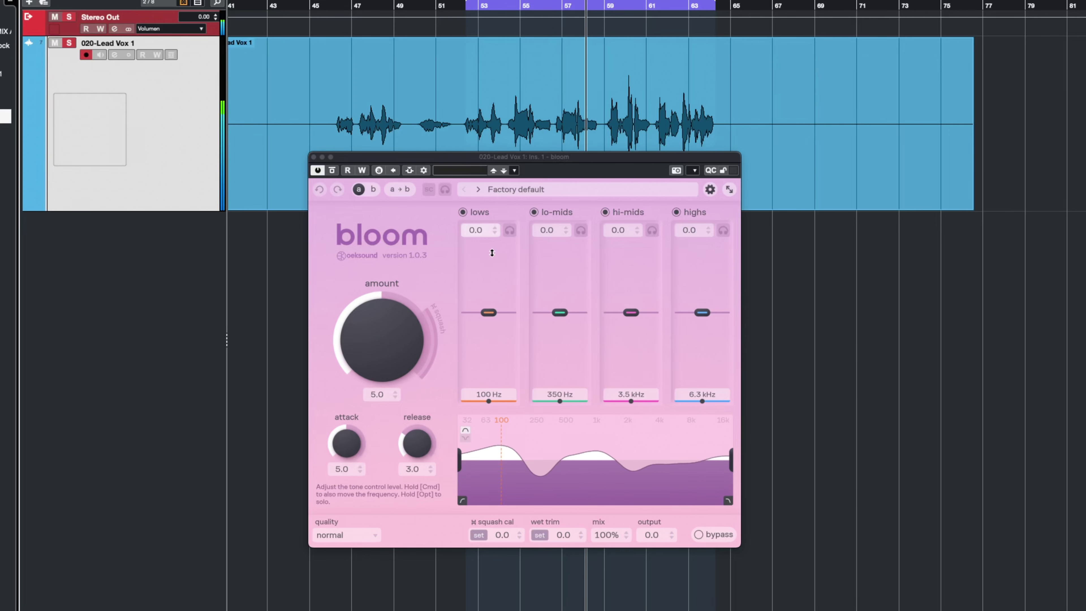
pyautogui.press('space')
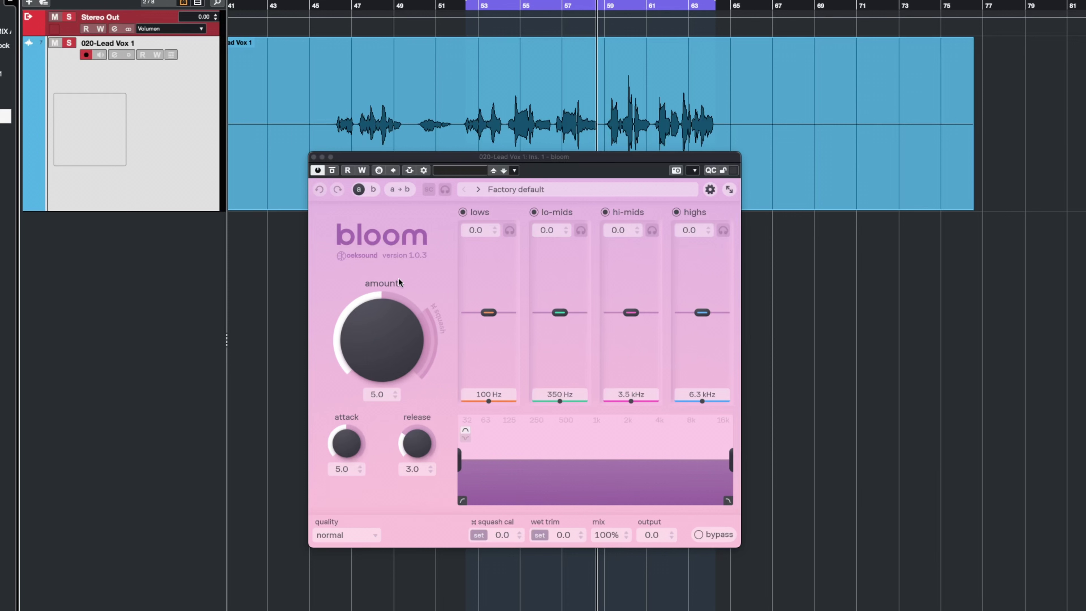
pyautogui.press('space')
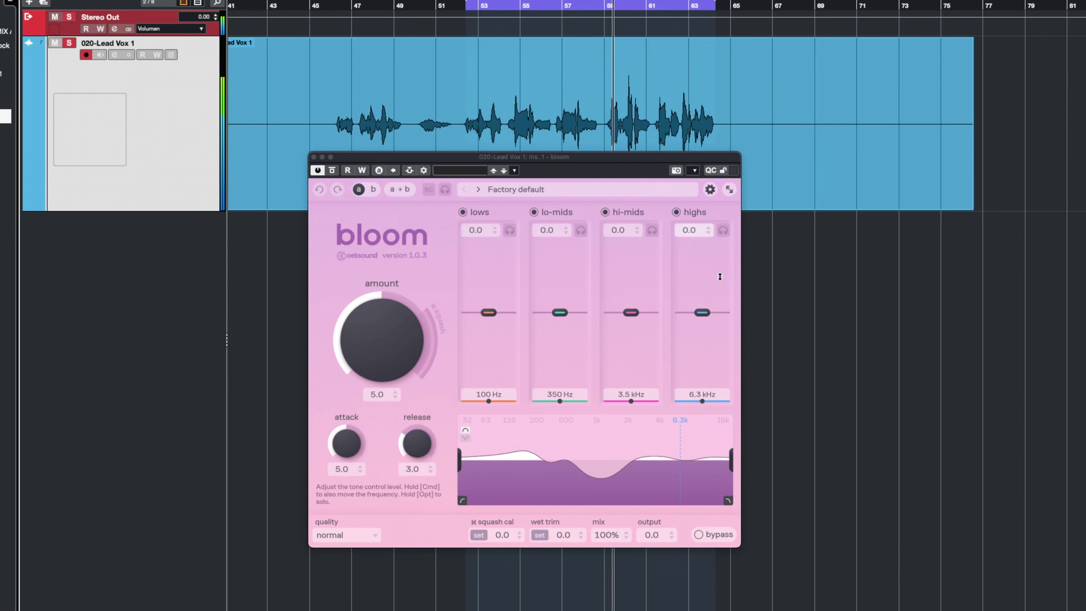
pyautogui.moveTo(703, 313); pyautogui.dragTo(709, 273)
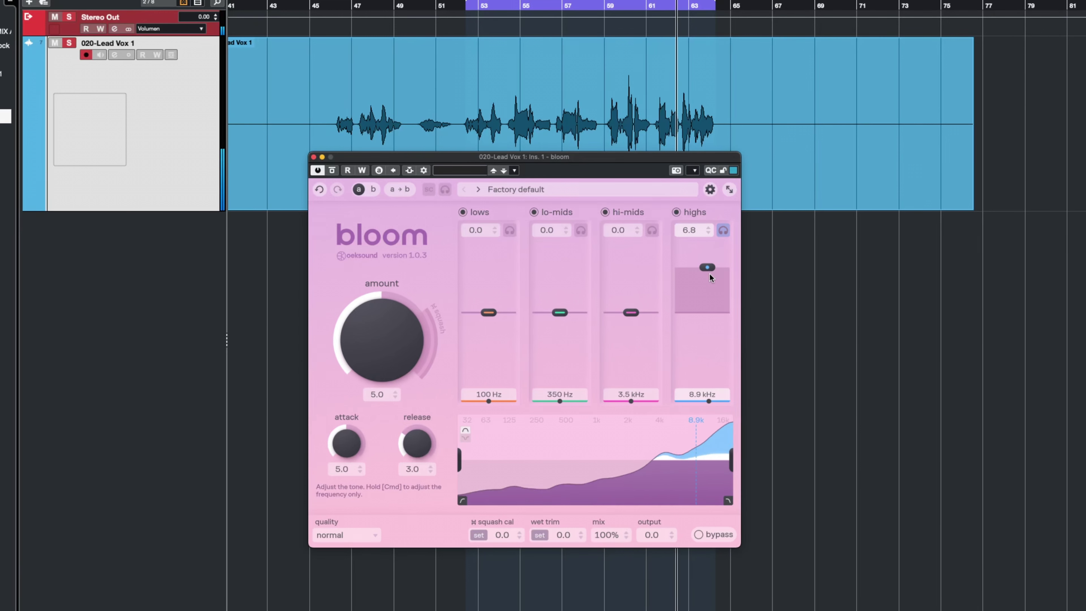
pyautogui.moveTo(560, 312)
pyautogui.mouseDown()
pyautogui.moveTo(546, 312)
pyautogui.moveTo(550, 320)
pyautogui.mouseUp()
pyautogui.moveTo(631, 313); pyautogui.dragTo(627, 289)
pyautogui.moveTo(497, 316); pyautogui.dragTo(503, 335)
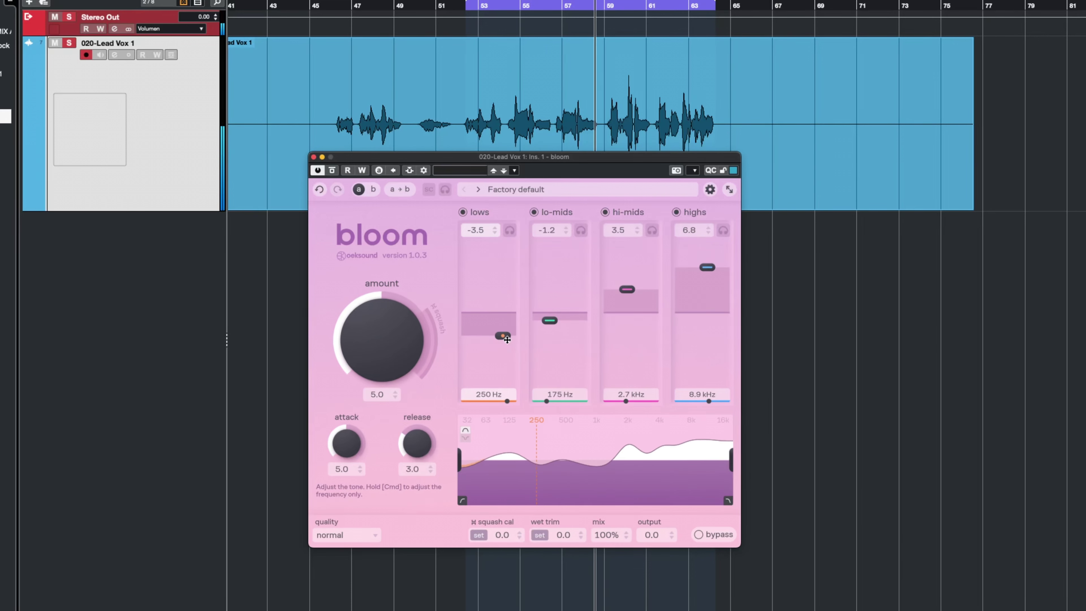
# Step: Compare the processed lead vocal against bypass, leave the processing active and stop playback
pyautogui.click(715, 536)
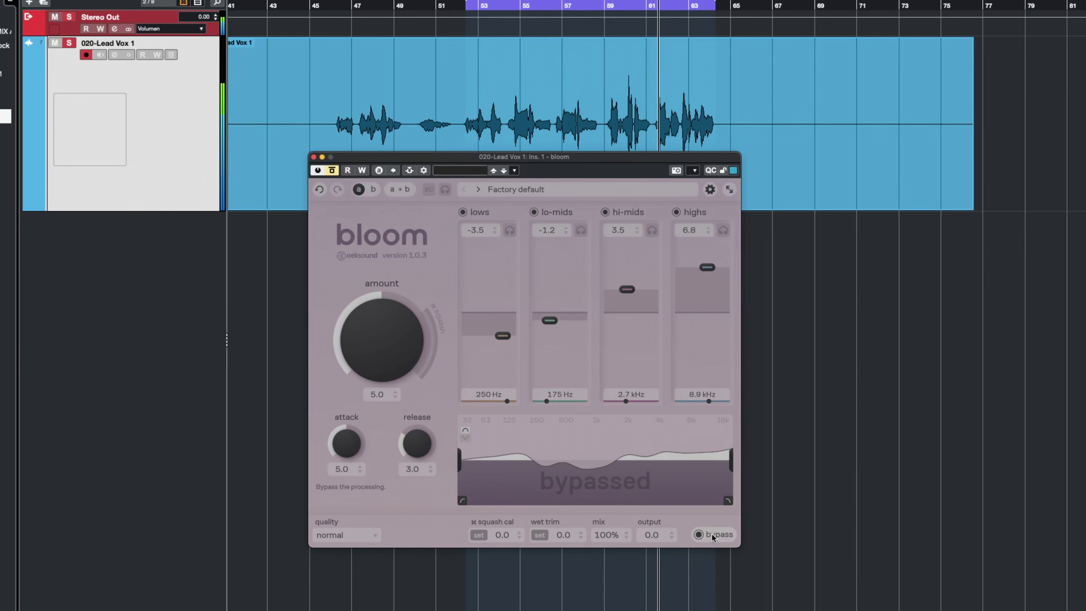
pyautogui.click(712, 534)
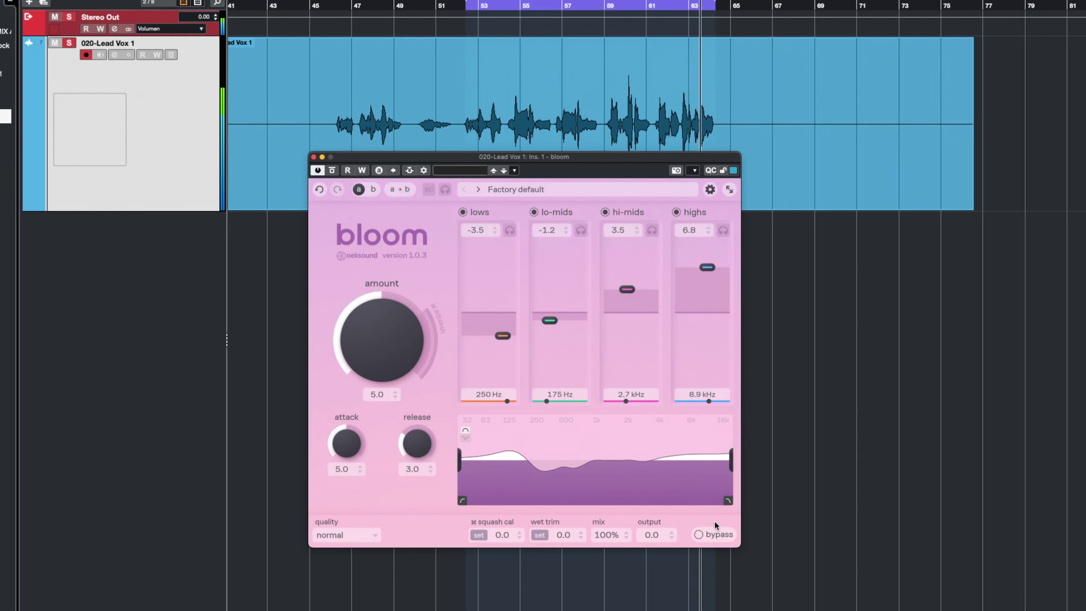
pyautogui.press('space')
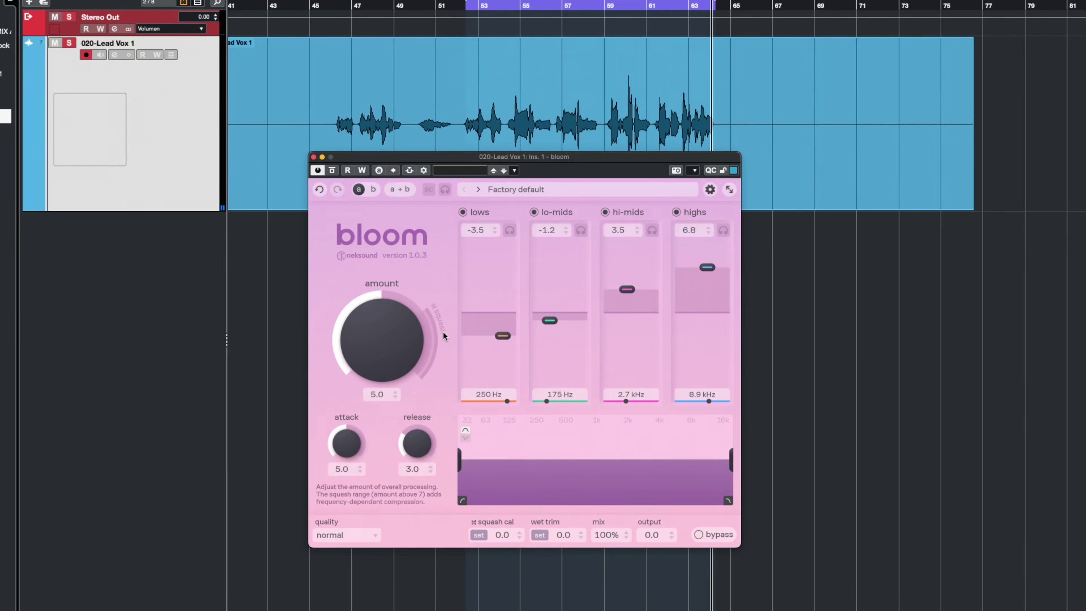
# Step: Raise the lead vocal's amount to 7.8, set attack and release to 0.0, and play the vocal
pyautogui.moveTo(391, 336)
pyautogui.moveTo(387, 351); pyautogui.dragTo(404, 281)
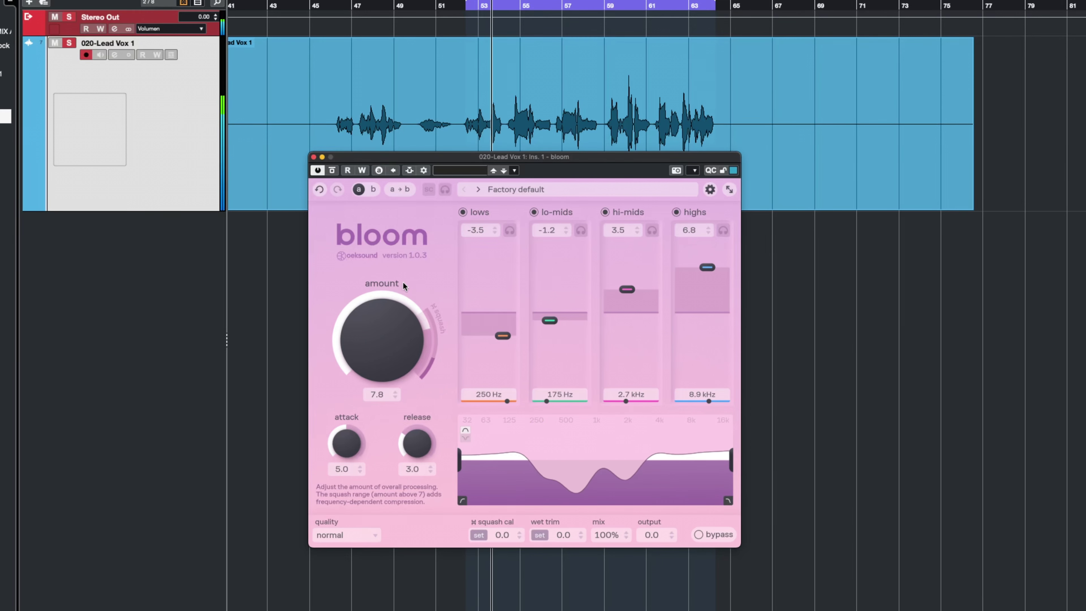
pyautogui.moveTo(346, 447); pyautogui.dragTo(336, 532)
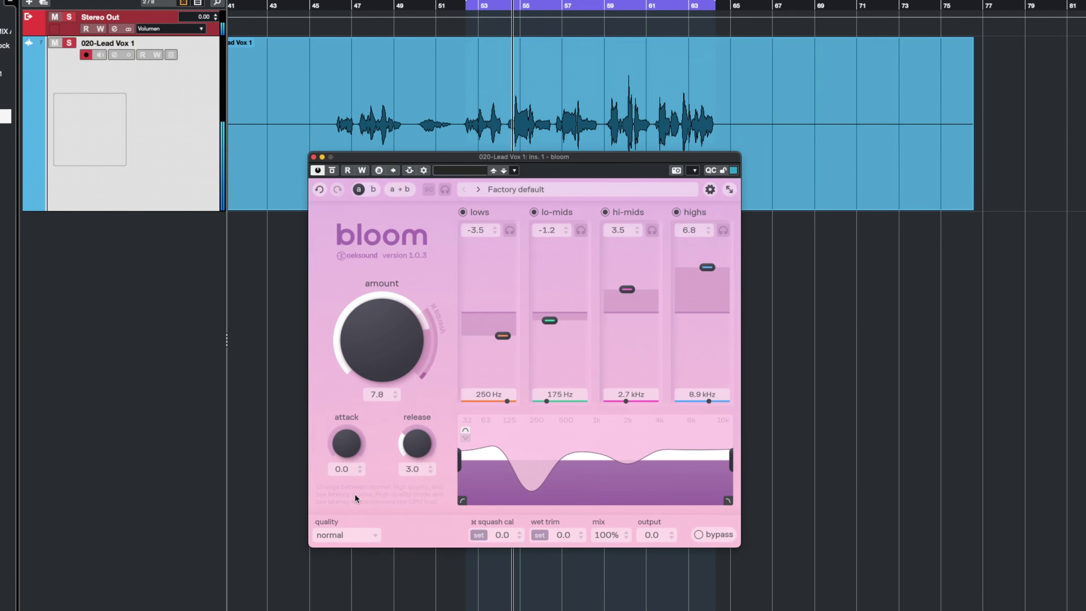
pyautogui.moveTo(417, 444); pyautogui.dragTo(412, 523)
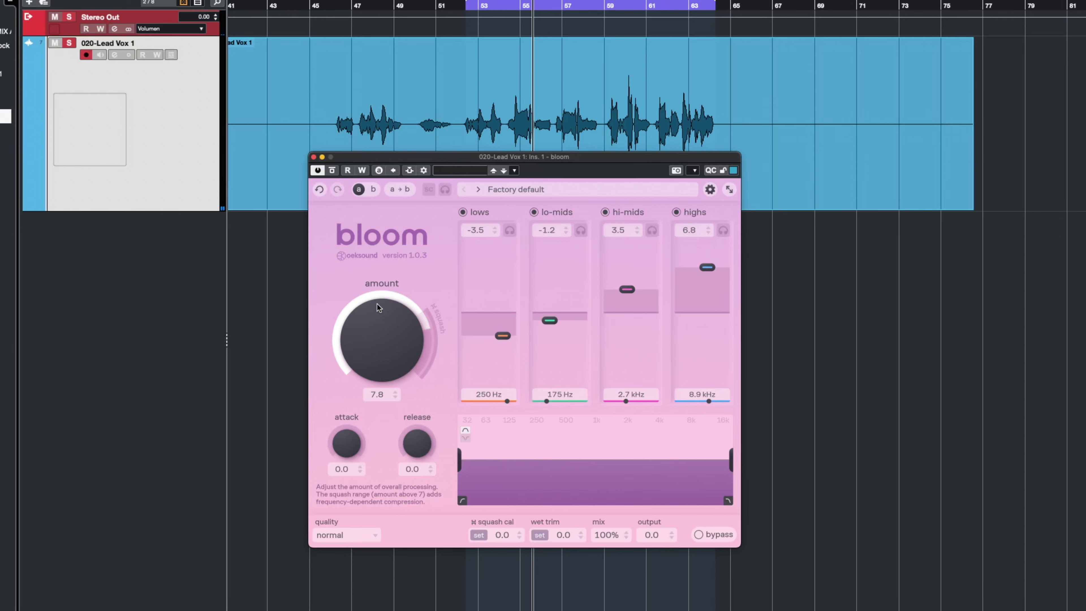
pyautogui.press('space')
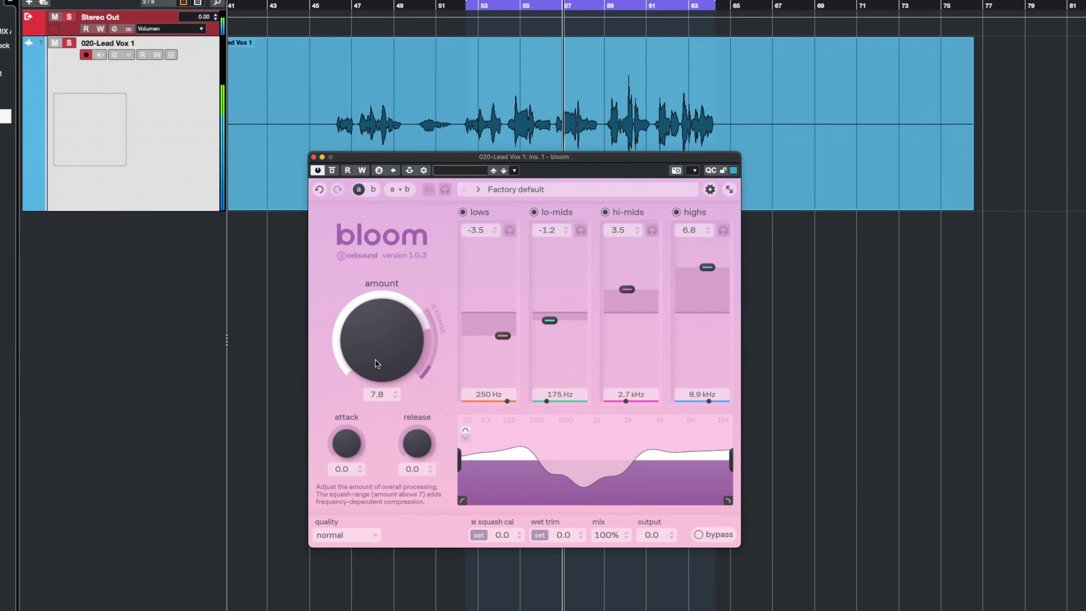
# Step: Try an amount of 8.1, squash calibration of 15.4 and output of 10.9 on the vocal, and compare against bypass
pyautogui.moveTo(370, 359); pyautogui.dragTo(365, 348)
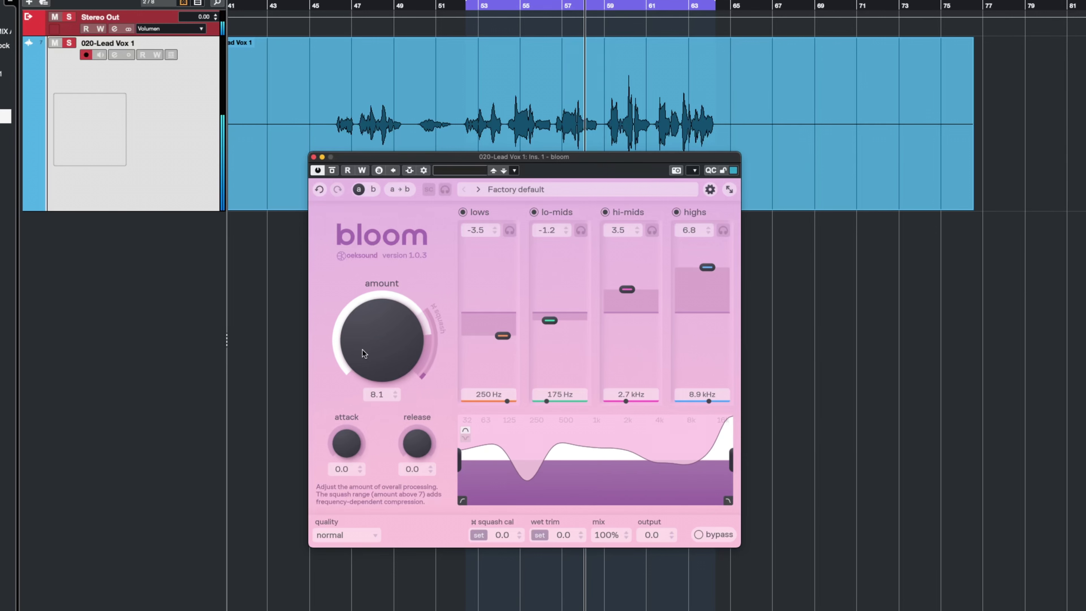
pyautogui.moveTo(502, 535); pyautogui.dragTo(509, 467)
pyautogui.moveTo(649, 536); pyautogui.dragTo(647, 496)
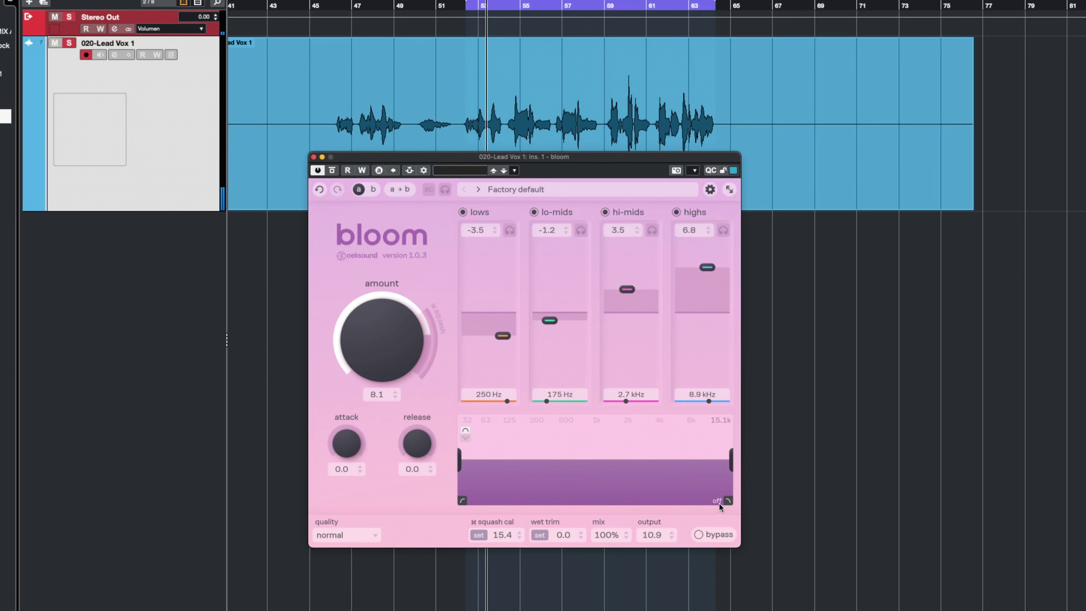
pyautogui.click(710, 534)
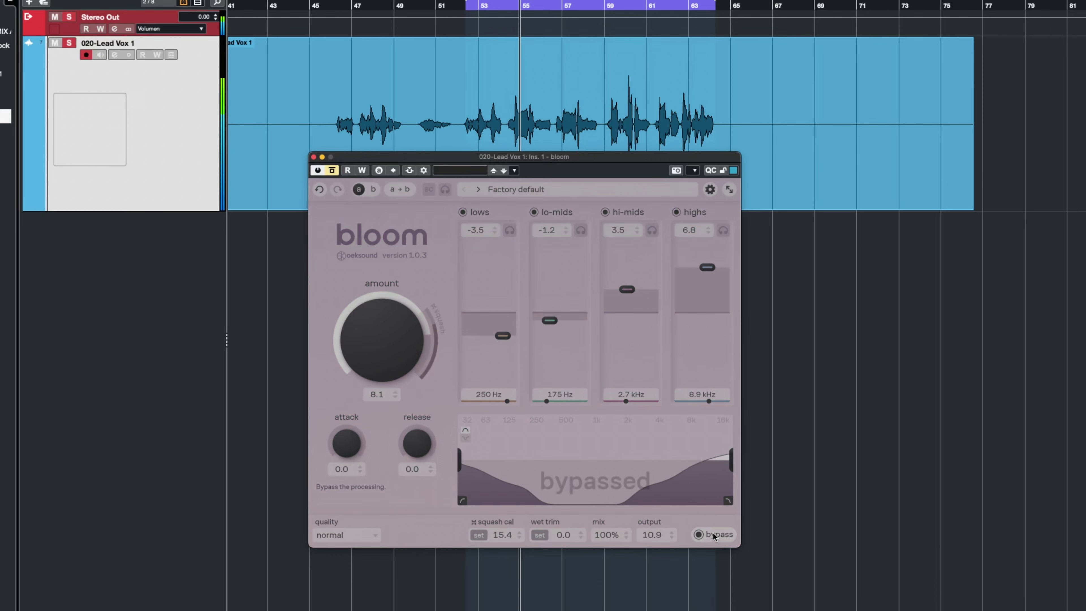
pyautogui.click(713, 534)
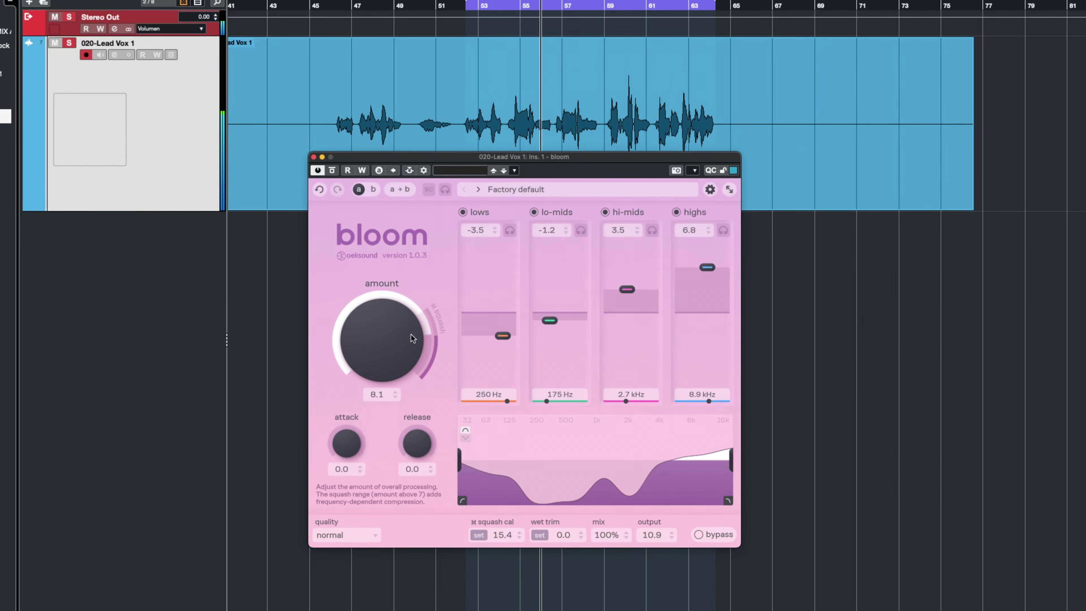
# Step: Set the amount to 7.4, squash calibration to 3.1 and output to 2.6, comparing the vocal against bypass while matching its level
pyautogui.moveTo(395, 363); pyautogui.dragTo(396, 368)
pyautogui.moveTo(500, 535); pyautogui.dragTo(500, 601)
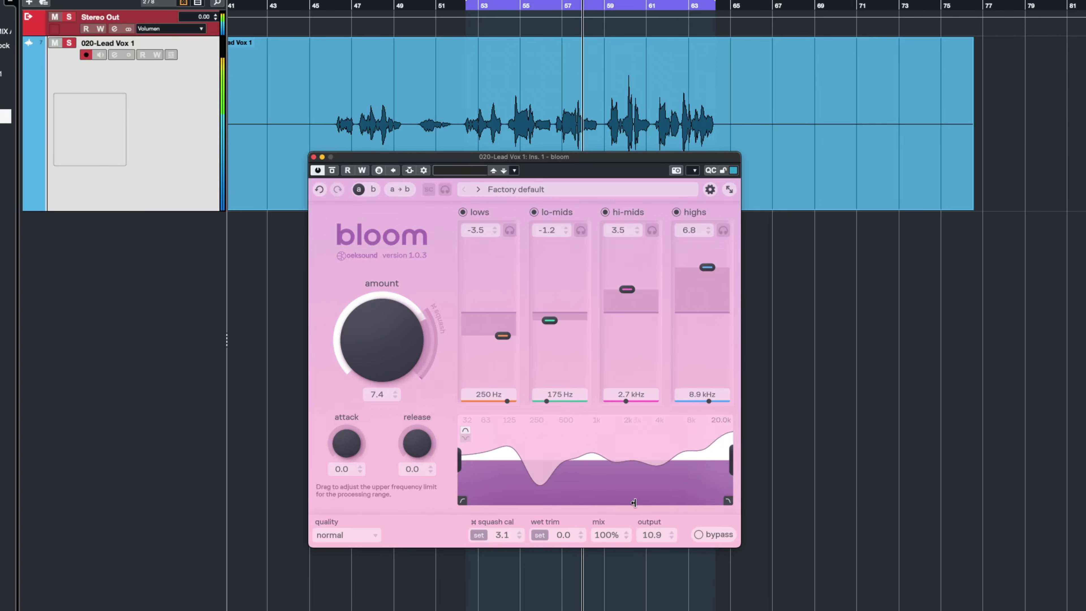
pyautogui.moveTo(652, 535); pyautogui.dragTo(650, 556)
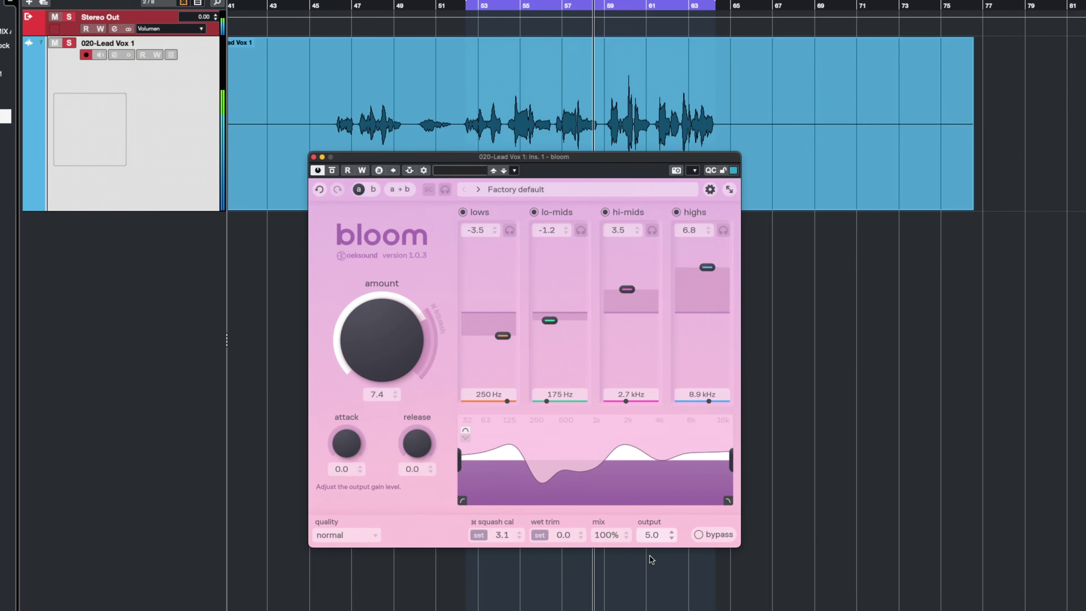
pyautogui.click(712, 533)
pyautogui.click(707, 531)
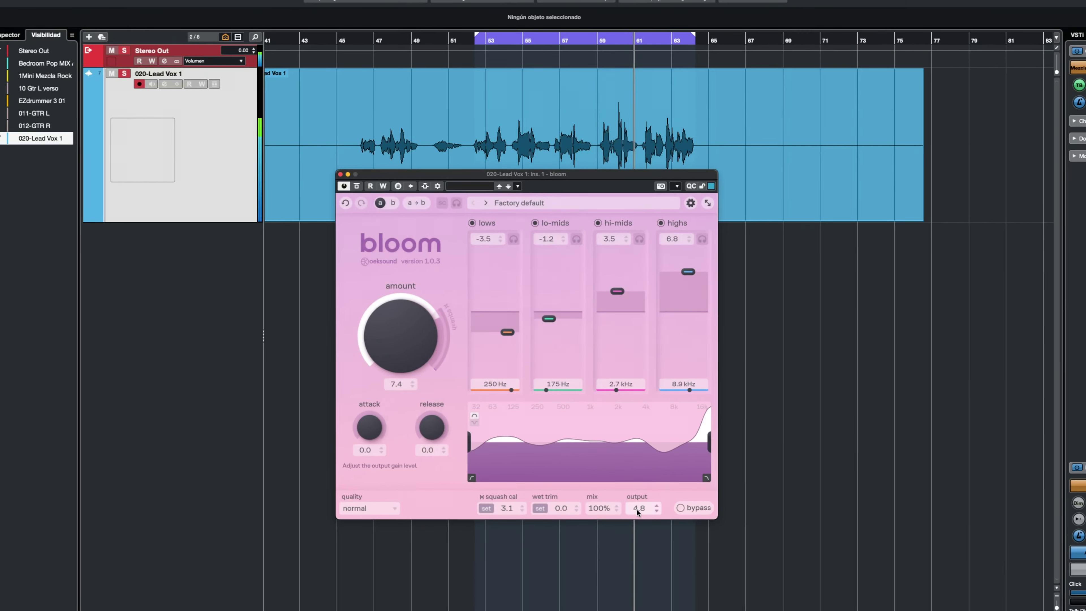
pyautogui.moveTo(641, 512); pyautogui.dragTo(653, 527)
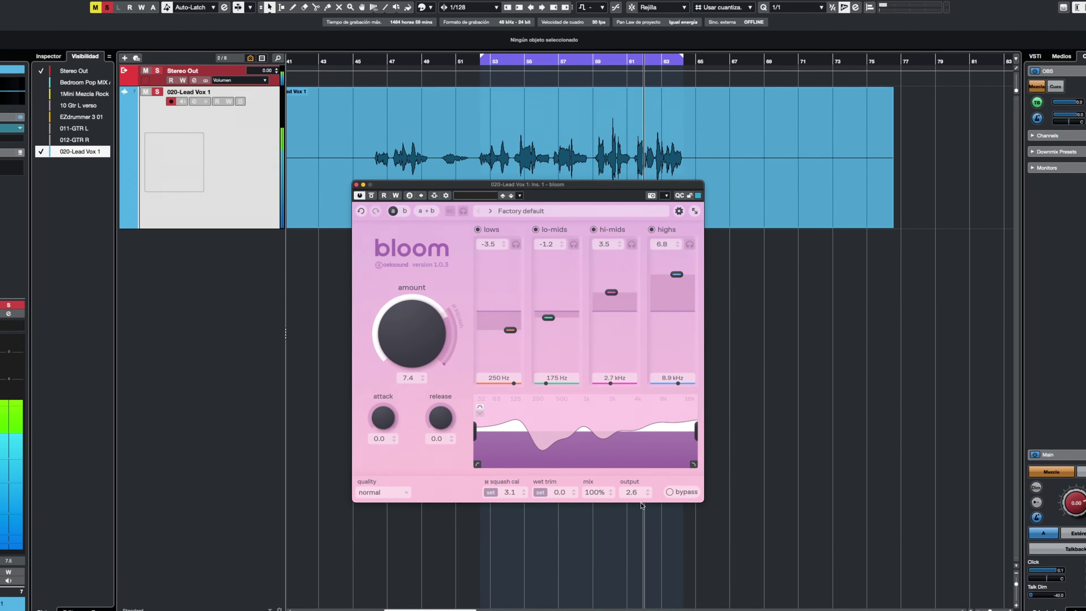